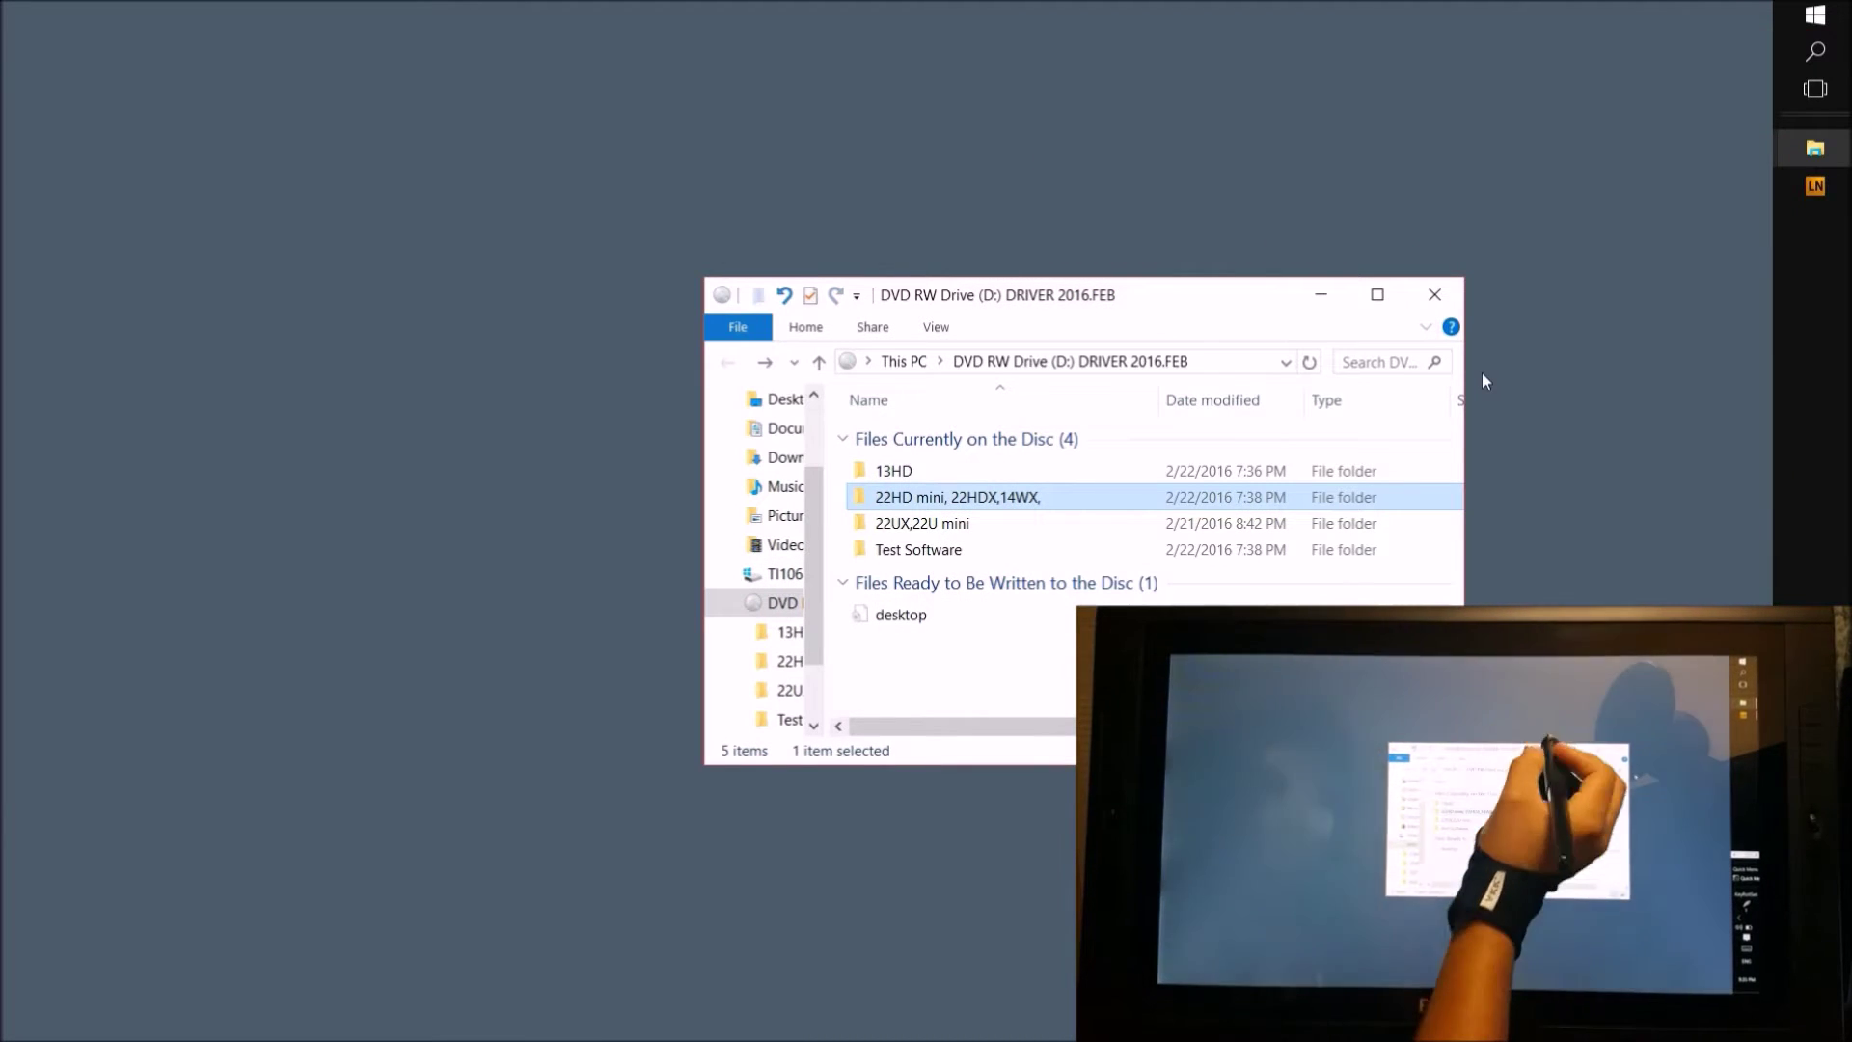
# Open the disc's '22HD mini, 22HDX,14WX,' folder and shift its window to uncover the Setup V2.5h icon
pyautogui.moveTo(1207, 290); pyautogui.dragTo(999, 198)
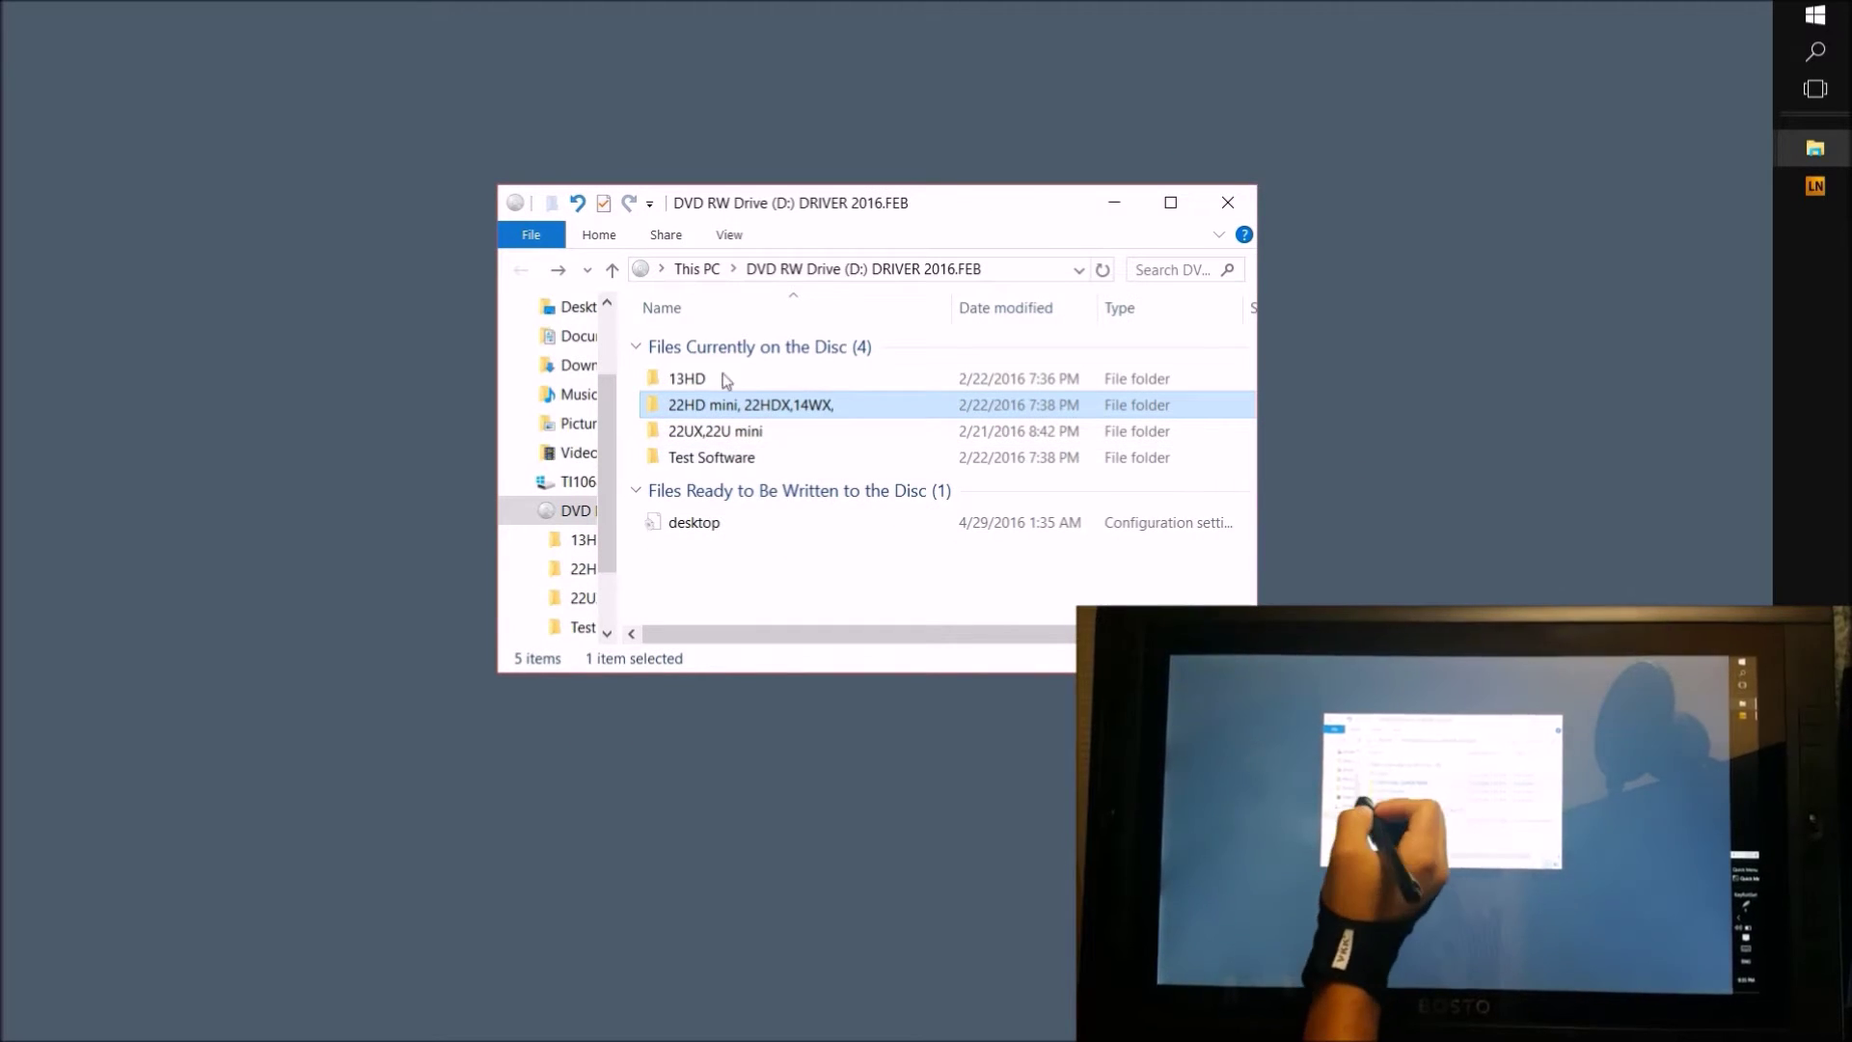
pyautogui.moveTo(749, 461)
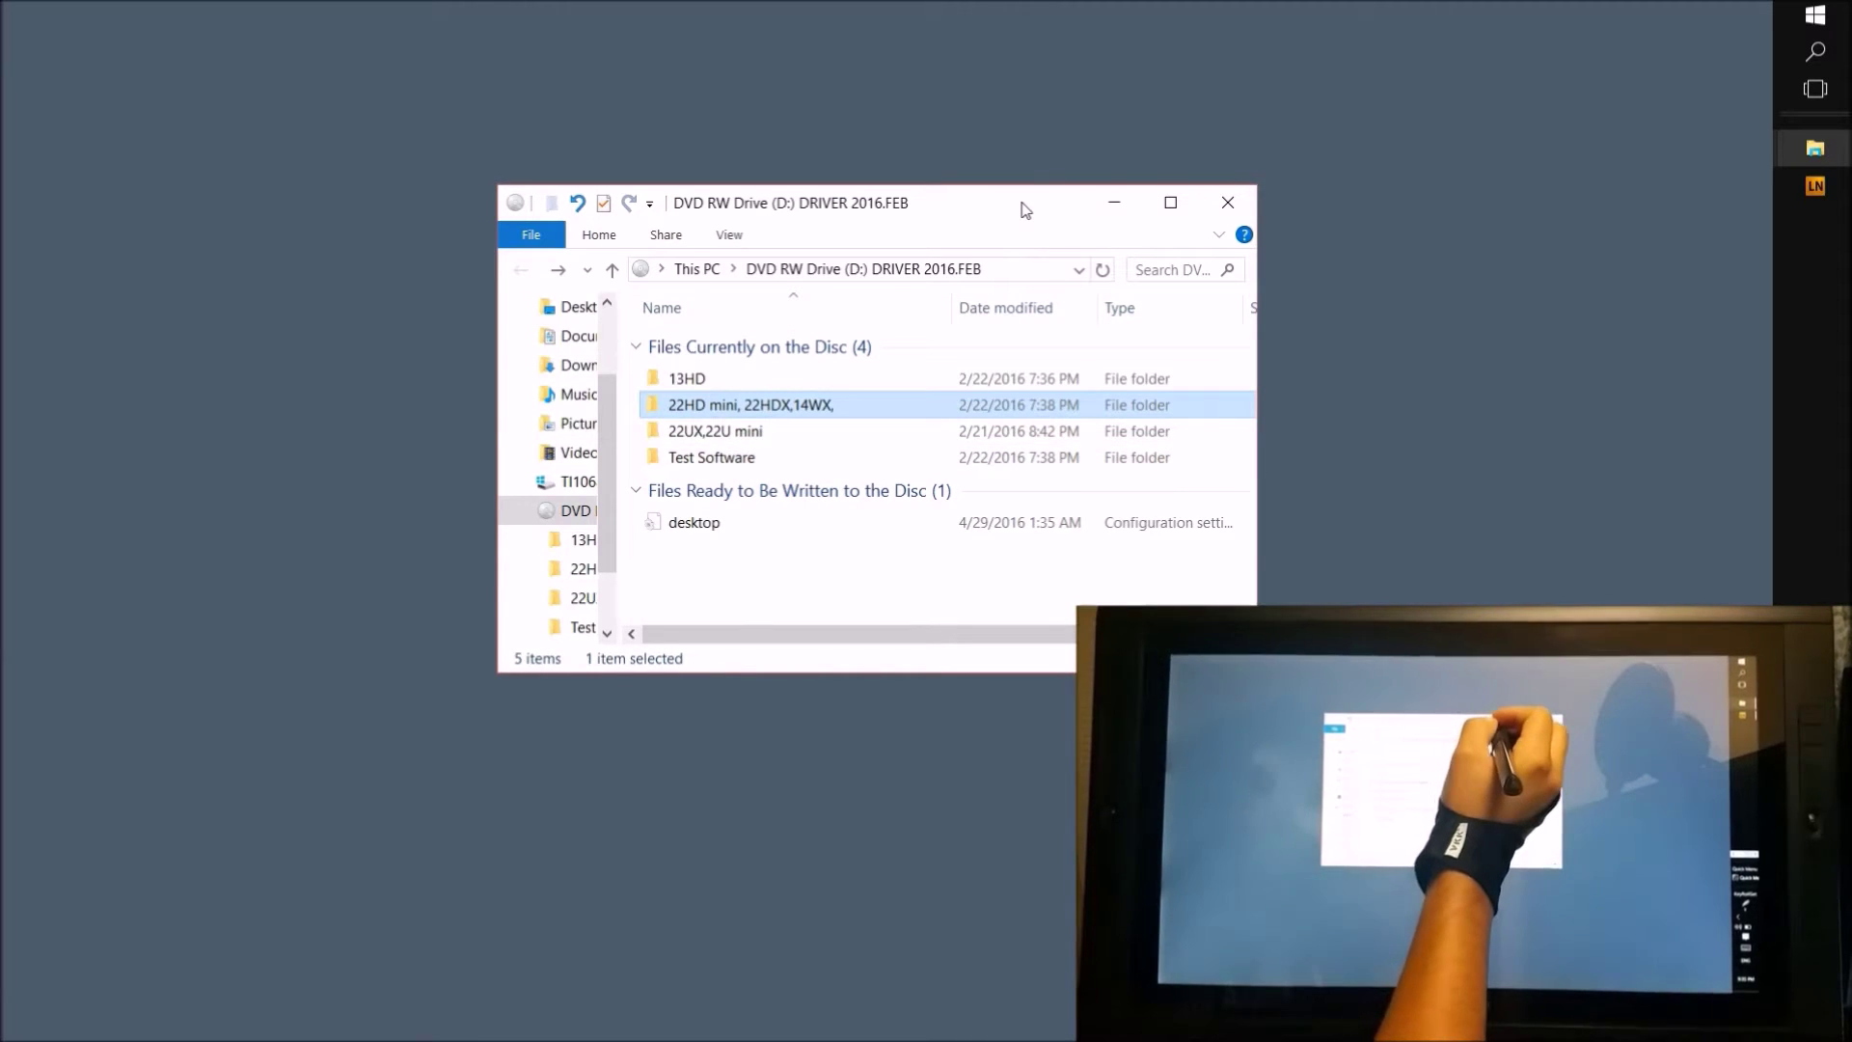
pyautogui.moveTo(1025, 210); pyautogui.dragTo(1174, 185)
pyautogui.click(954, 375)
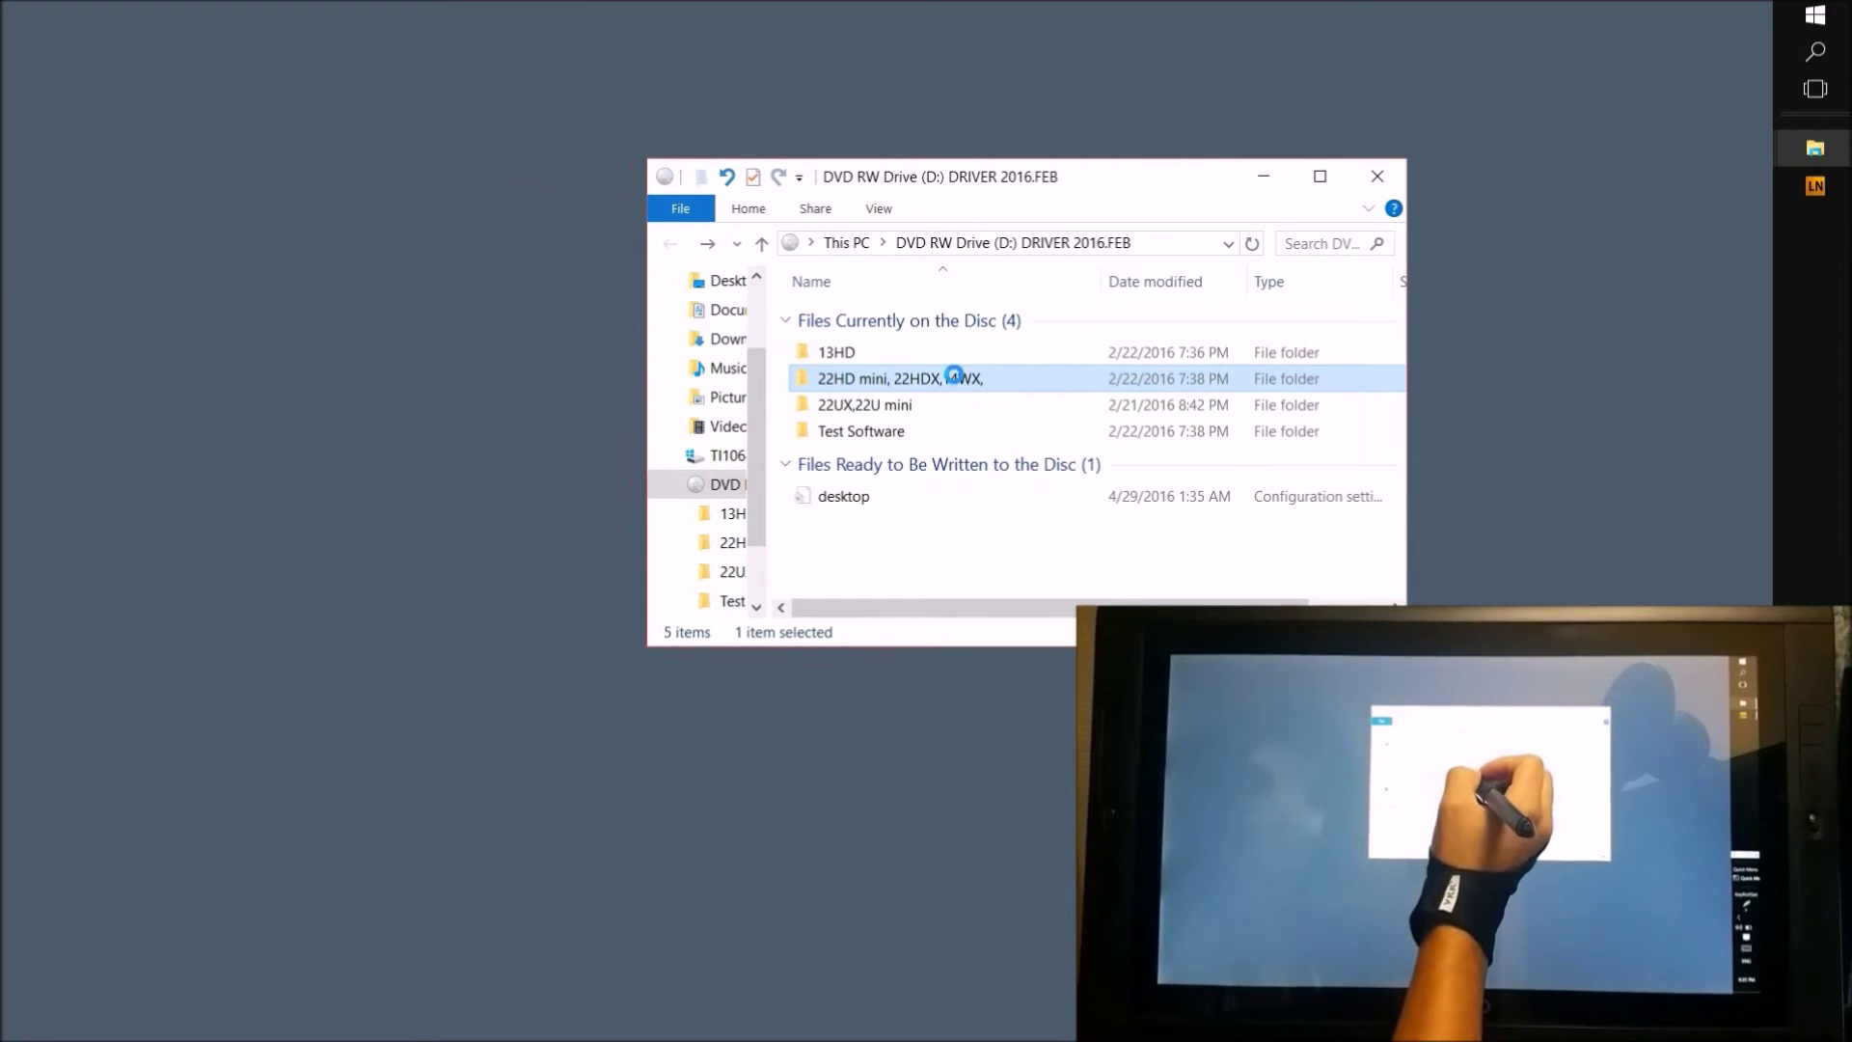
pyautogui.doubleClick(954, 376)
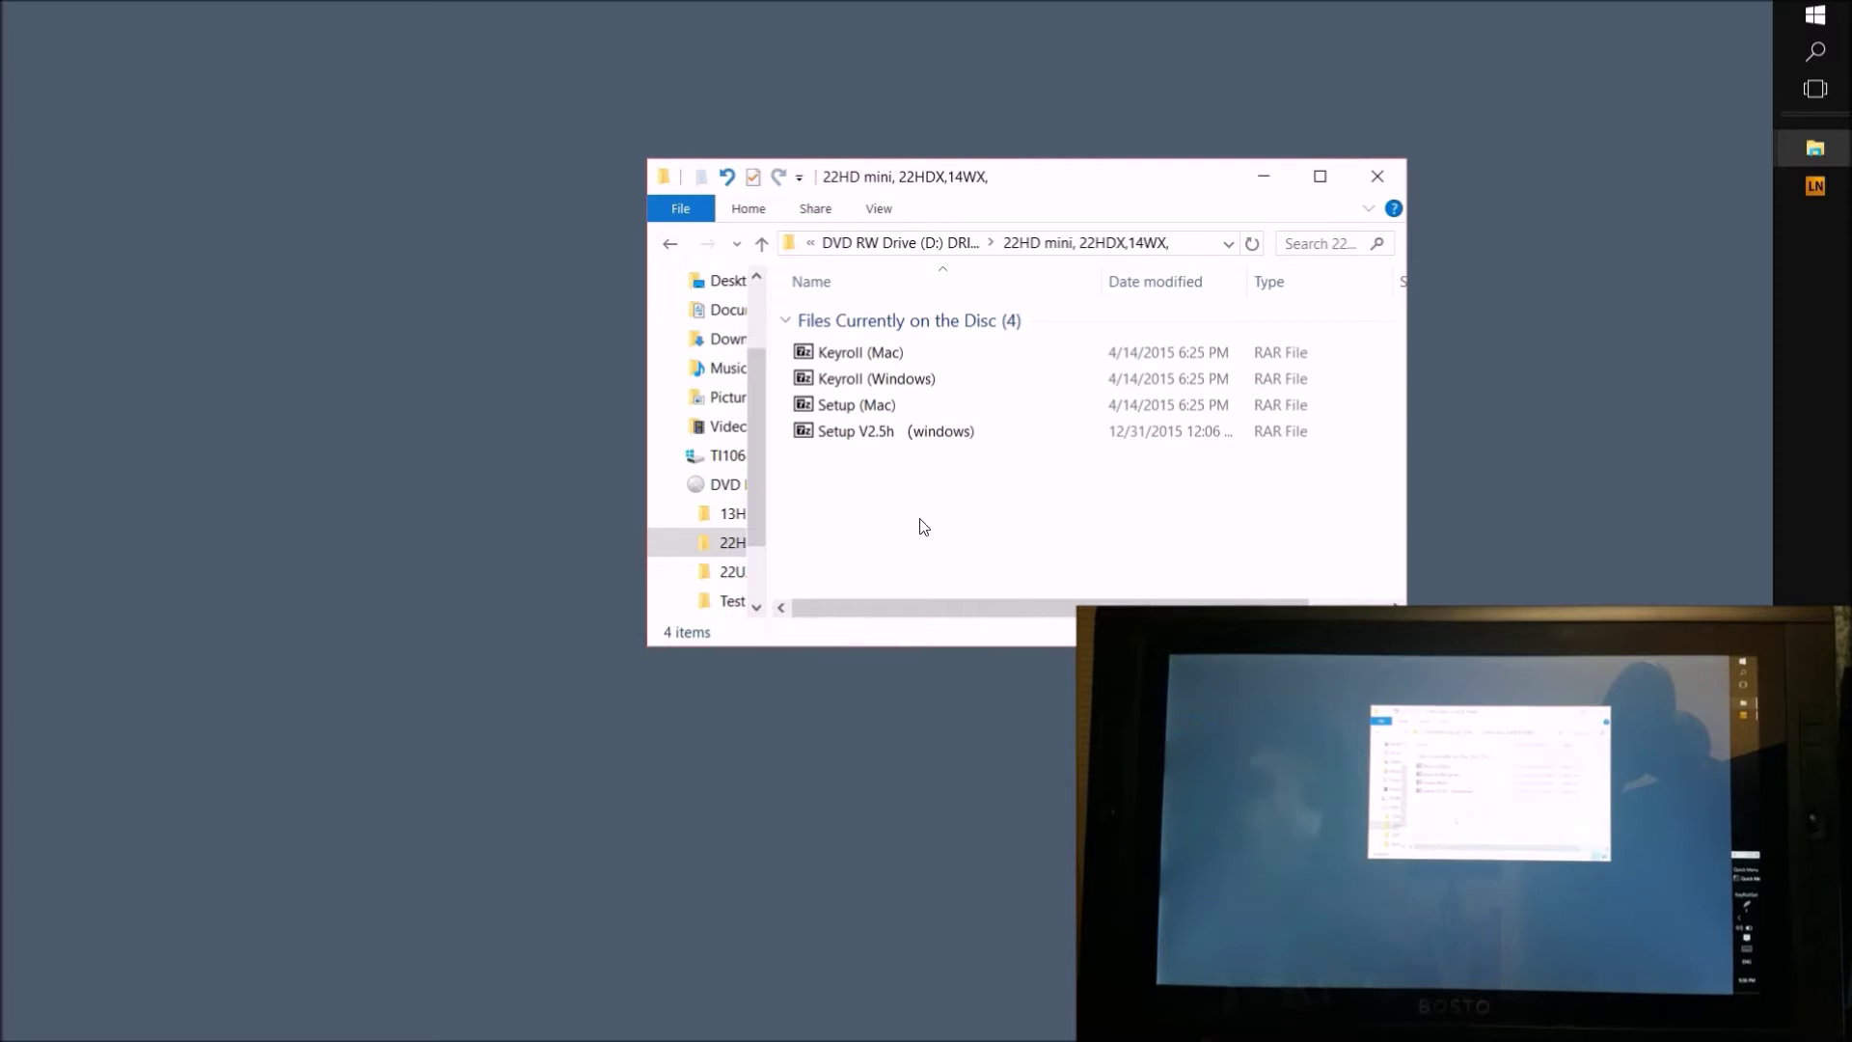
pyautogui.moveTo(1096, 182); pyautogui.dragTo(1260, 191)
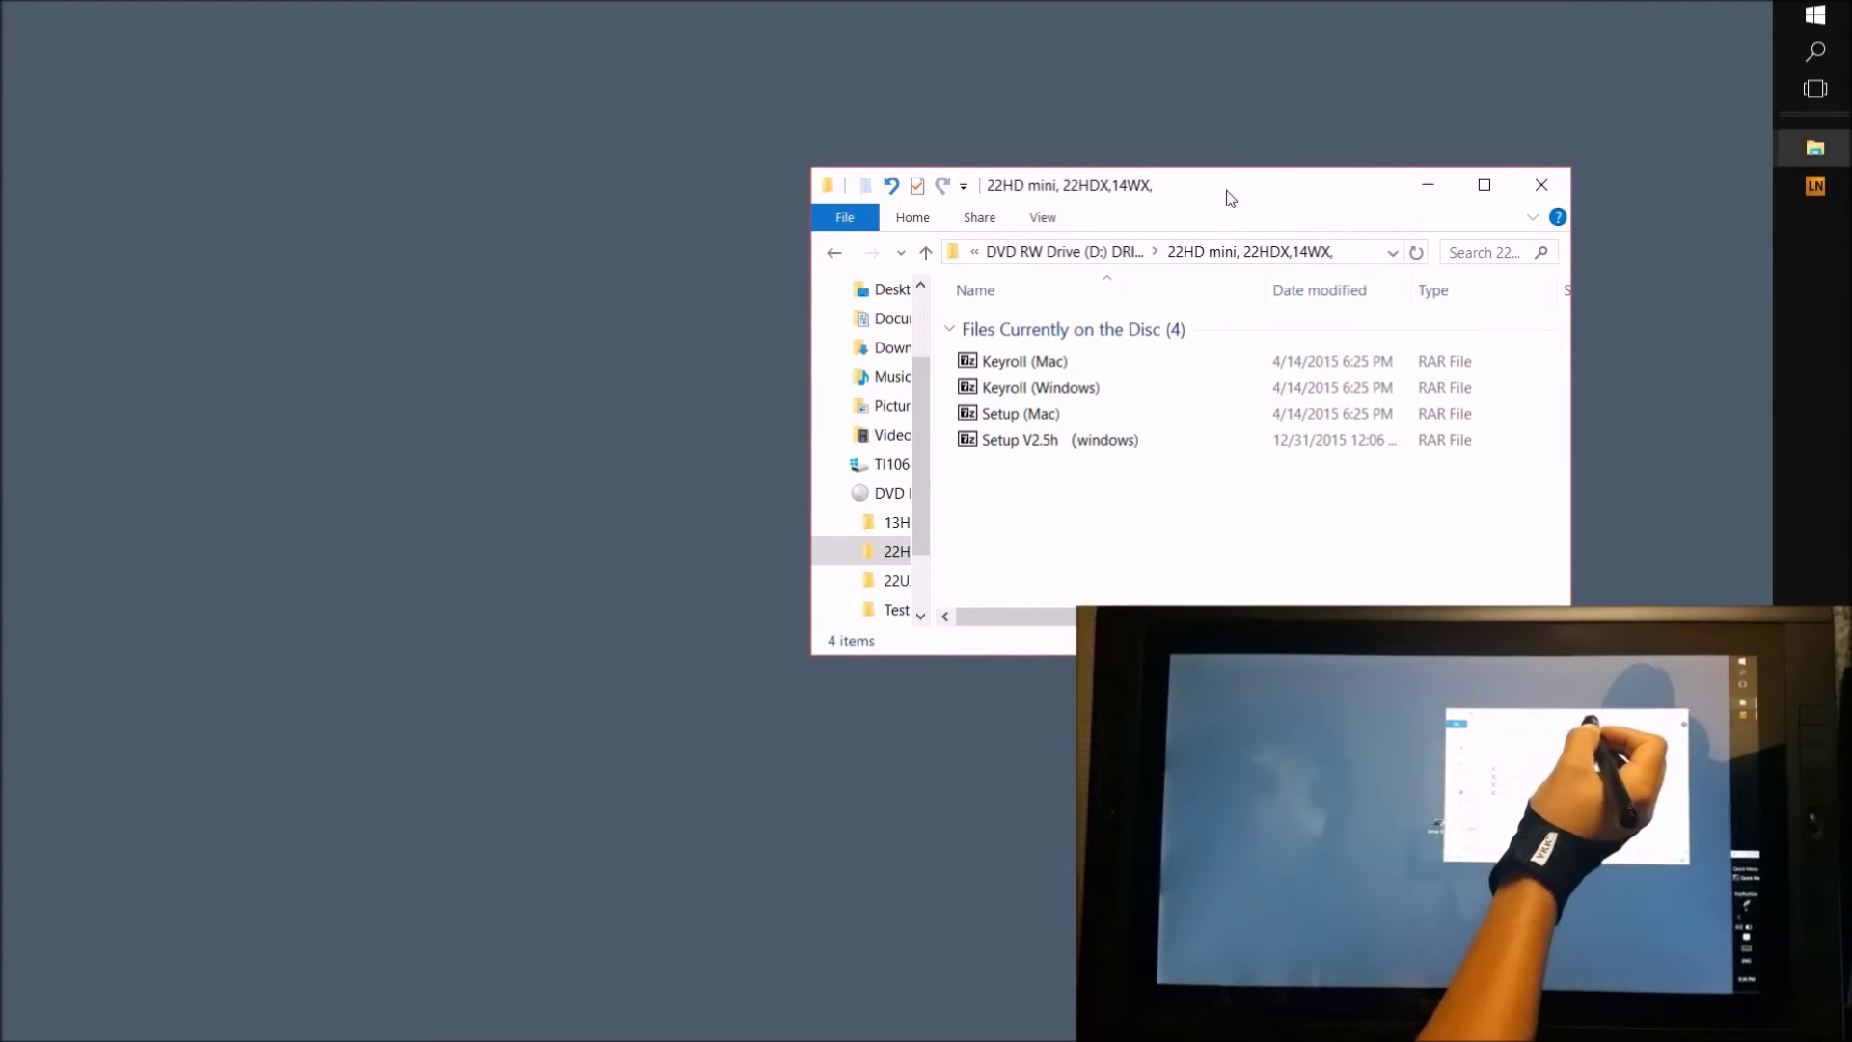
pyautogui.moveTo(1286, 224); pyautogui.dragTo(1378, 197)
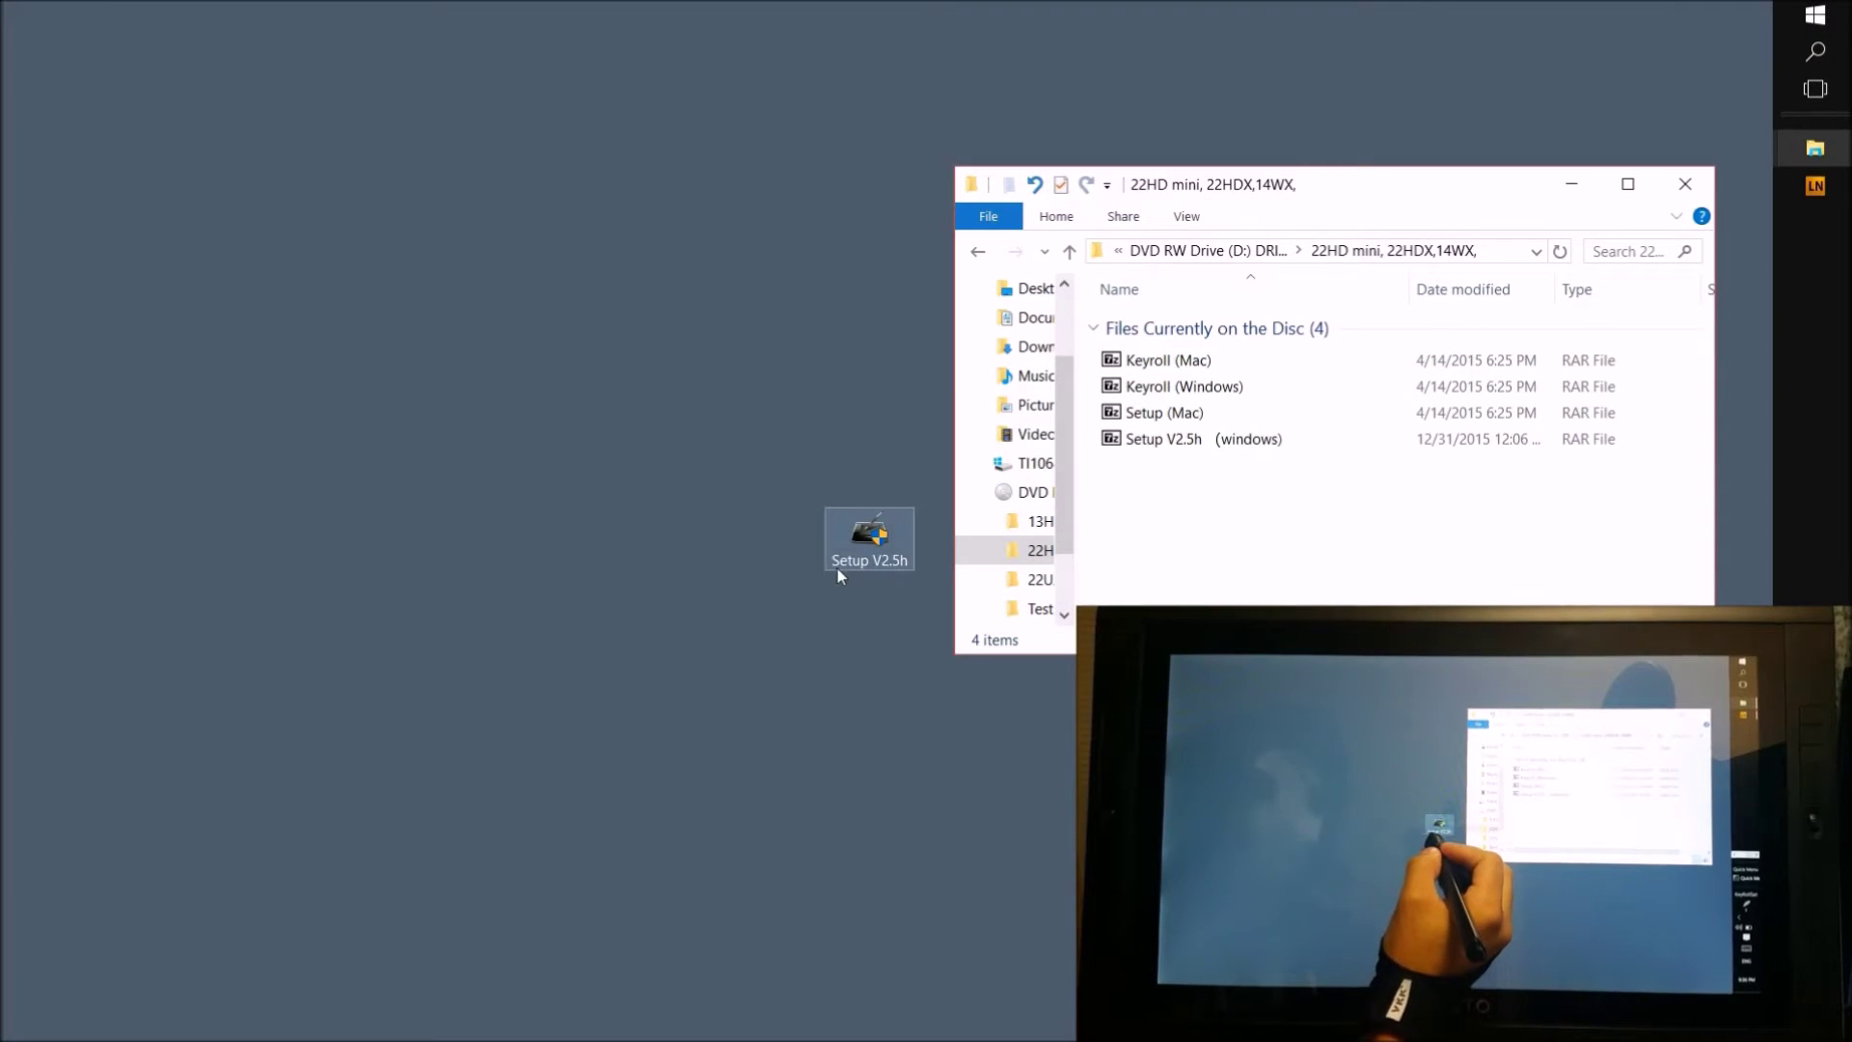
pyautogui.doubleClick(861, 554)
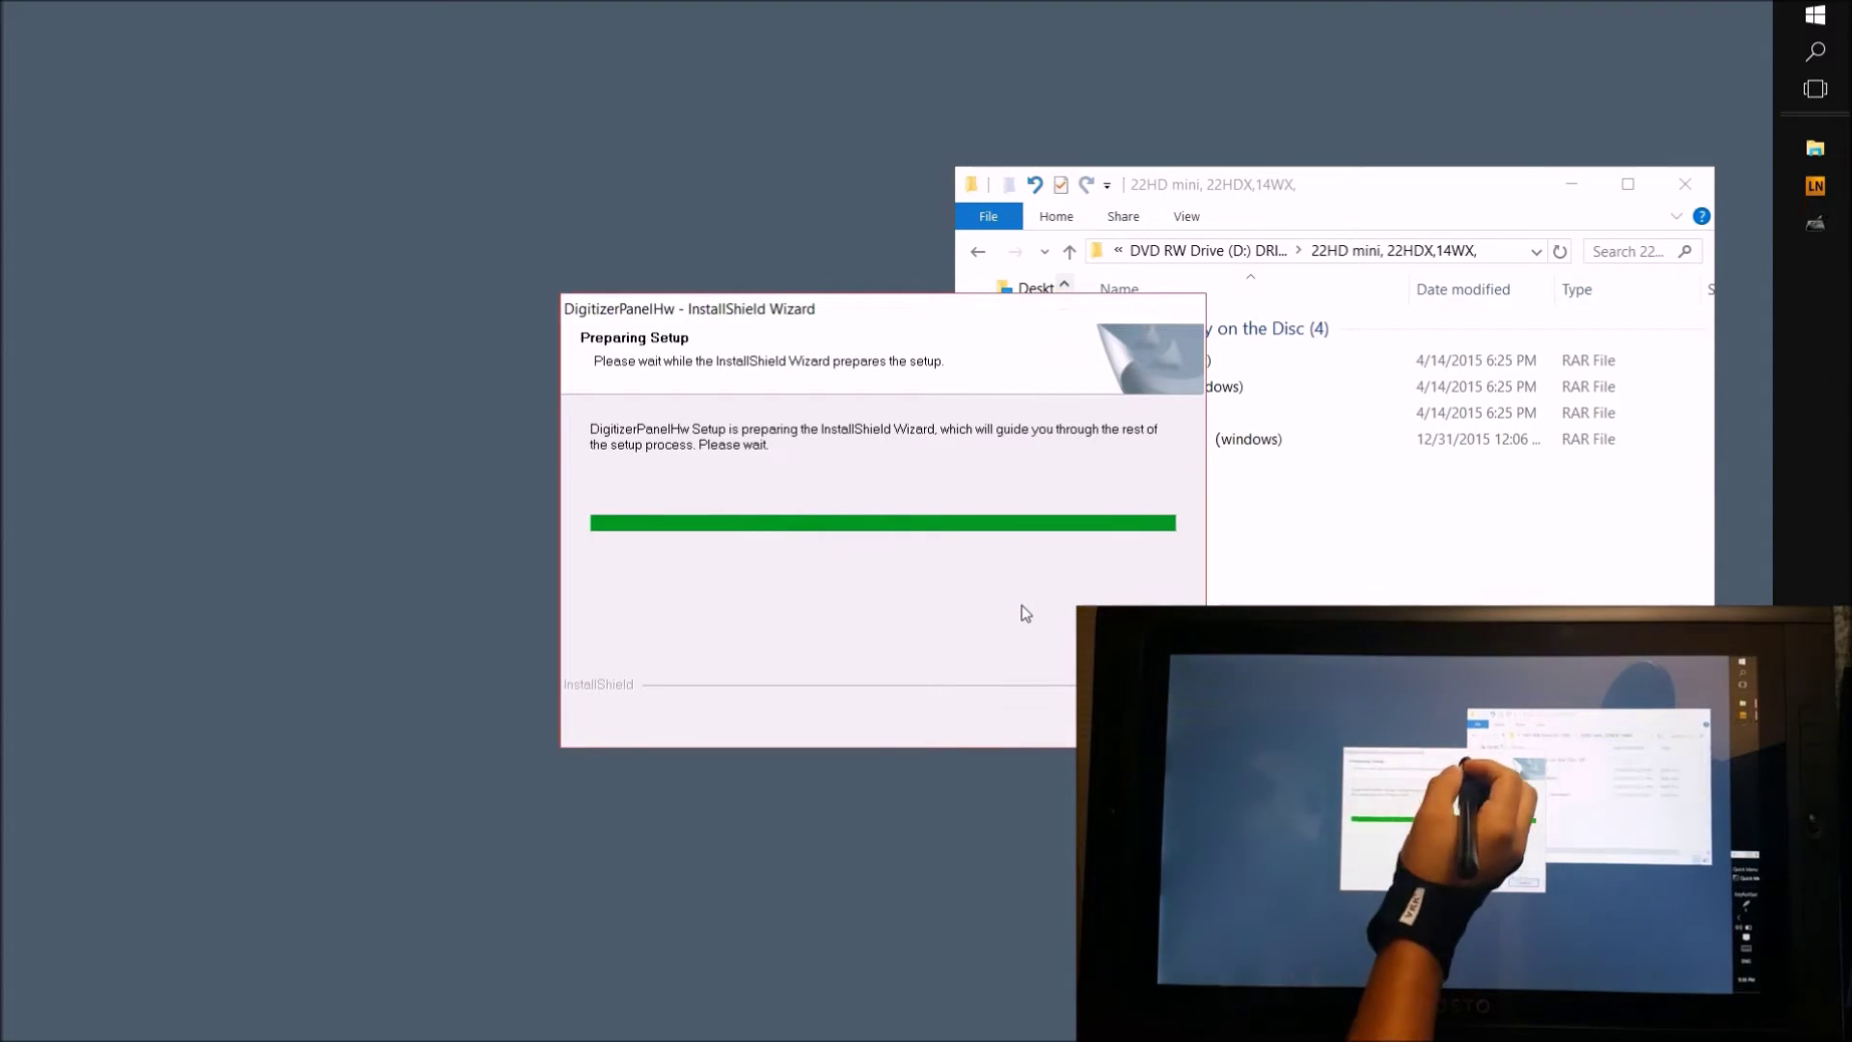
pyautogui.moveTo(958, 322); pyautogui.dragTo(652, 322)
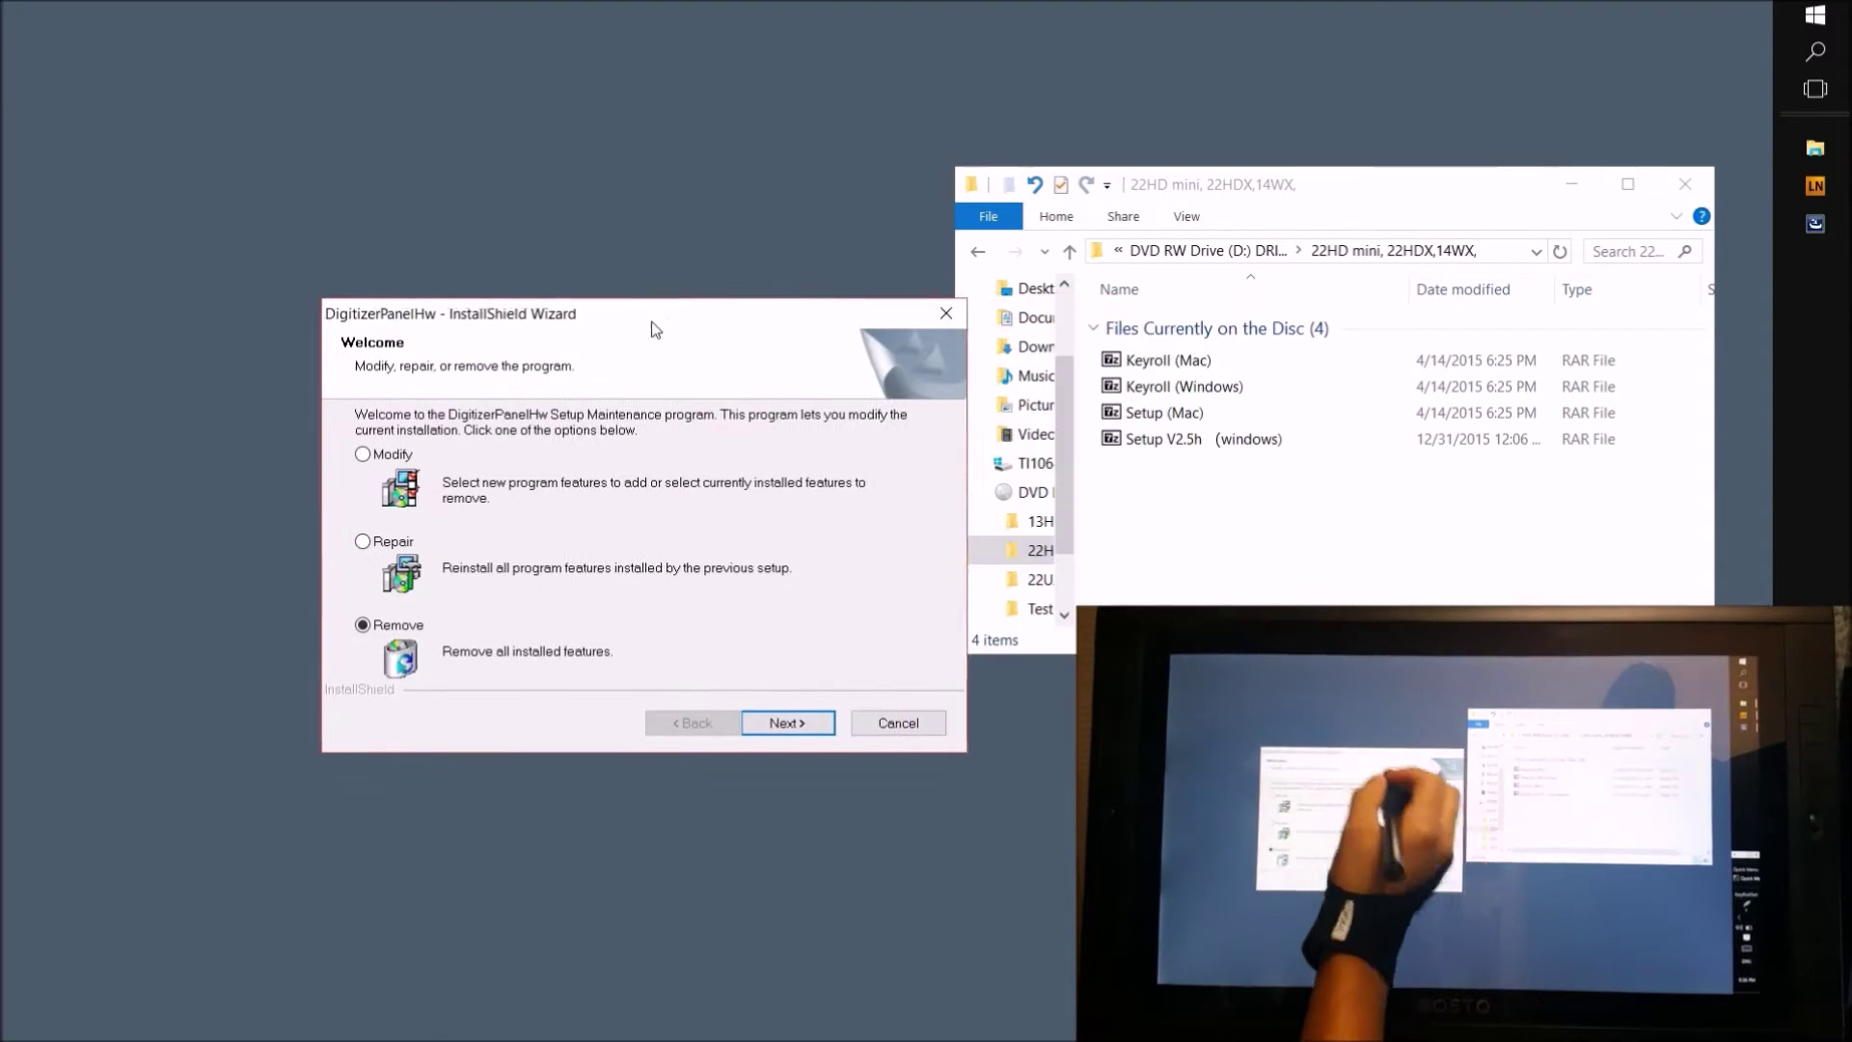
pyautogui.click(870, 725)
pyautogui.click(919, 618)
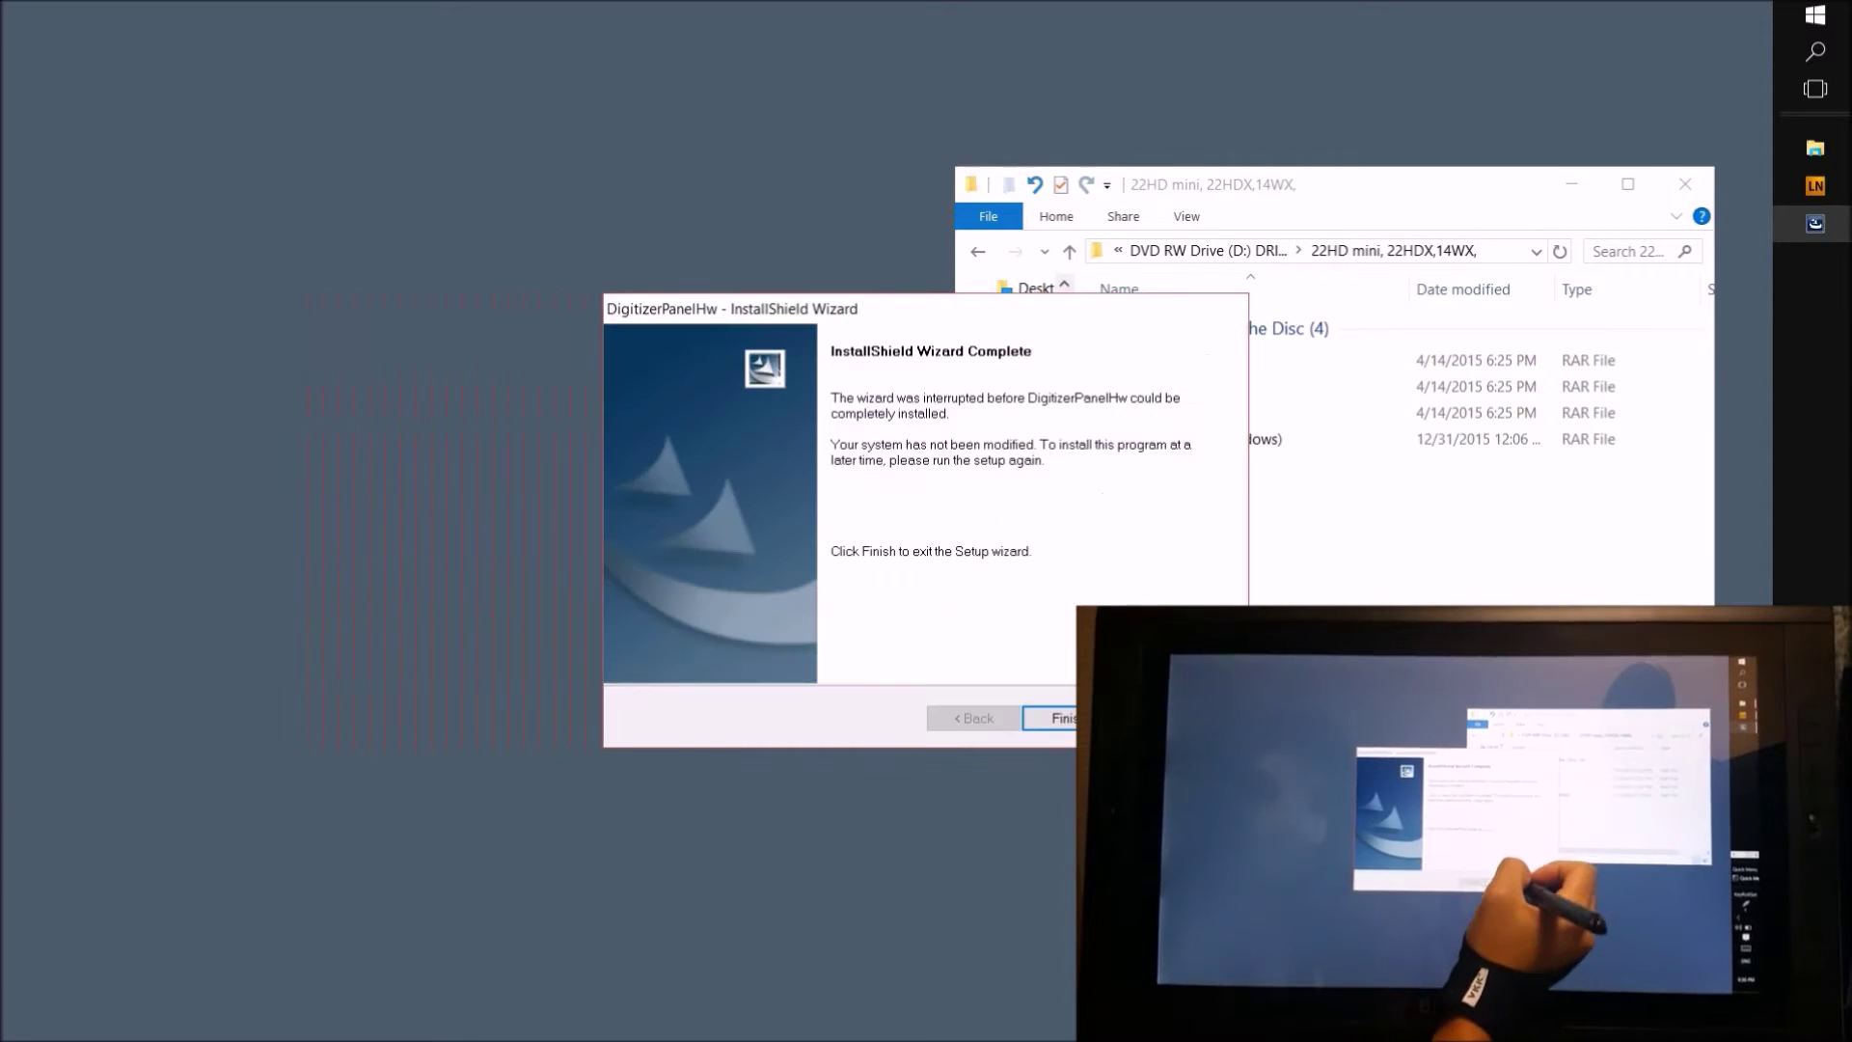
pyautogui.click(1062, 720)
pyautogui.click(1186, 386)
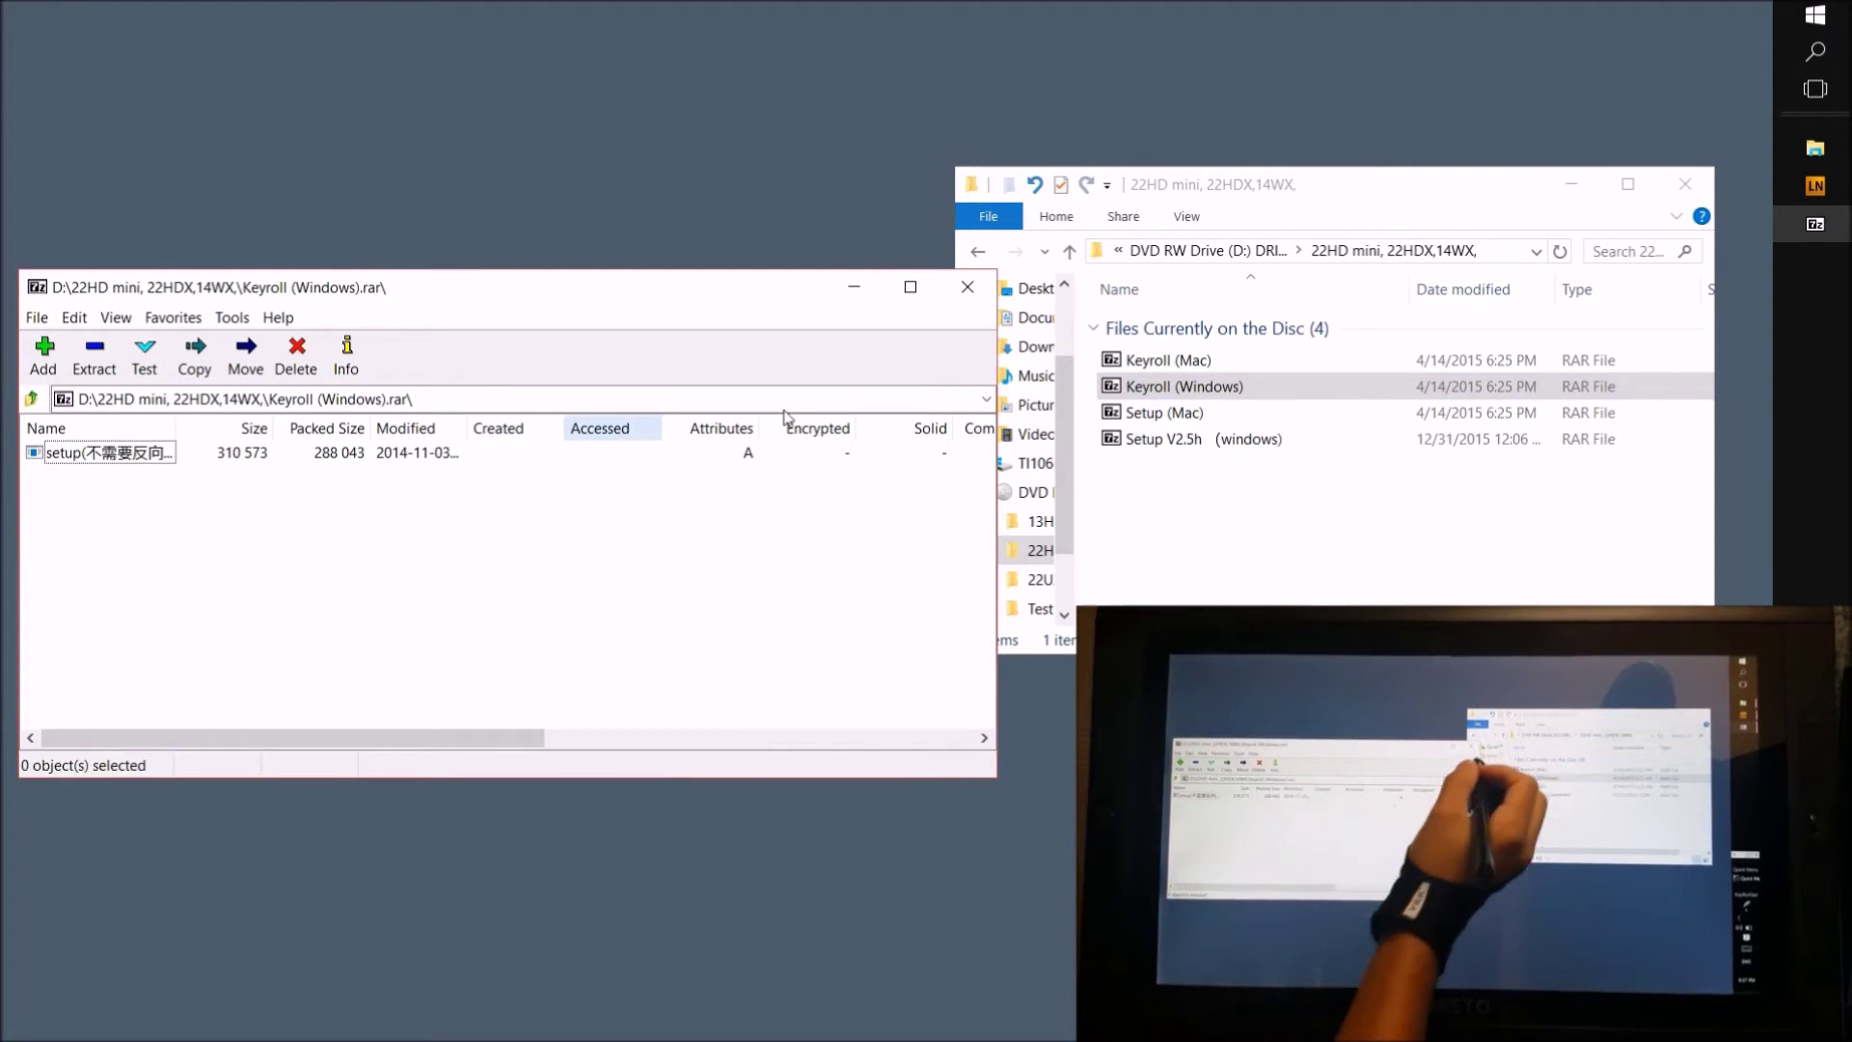
pyautogui.click(968, 286)
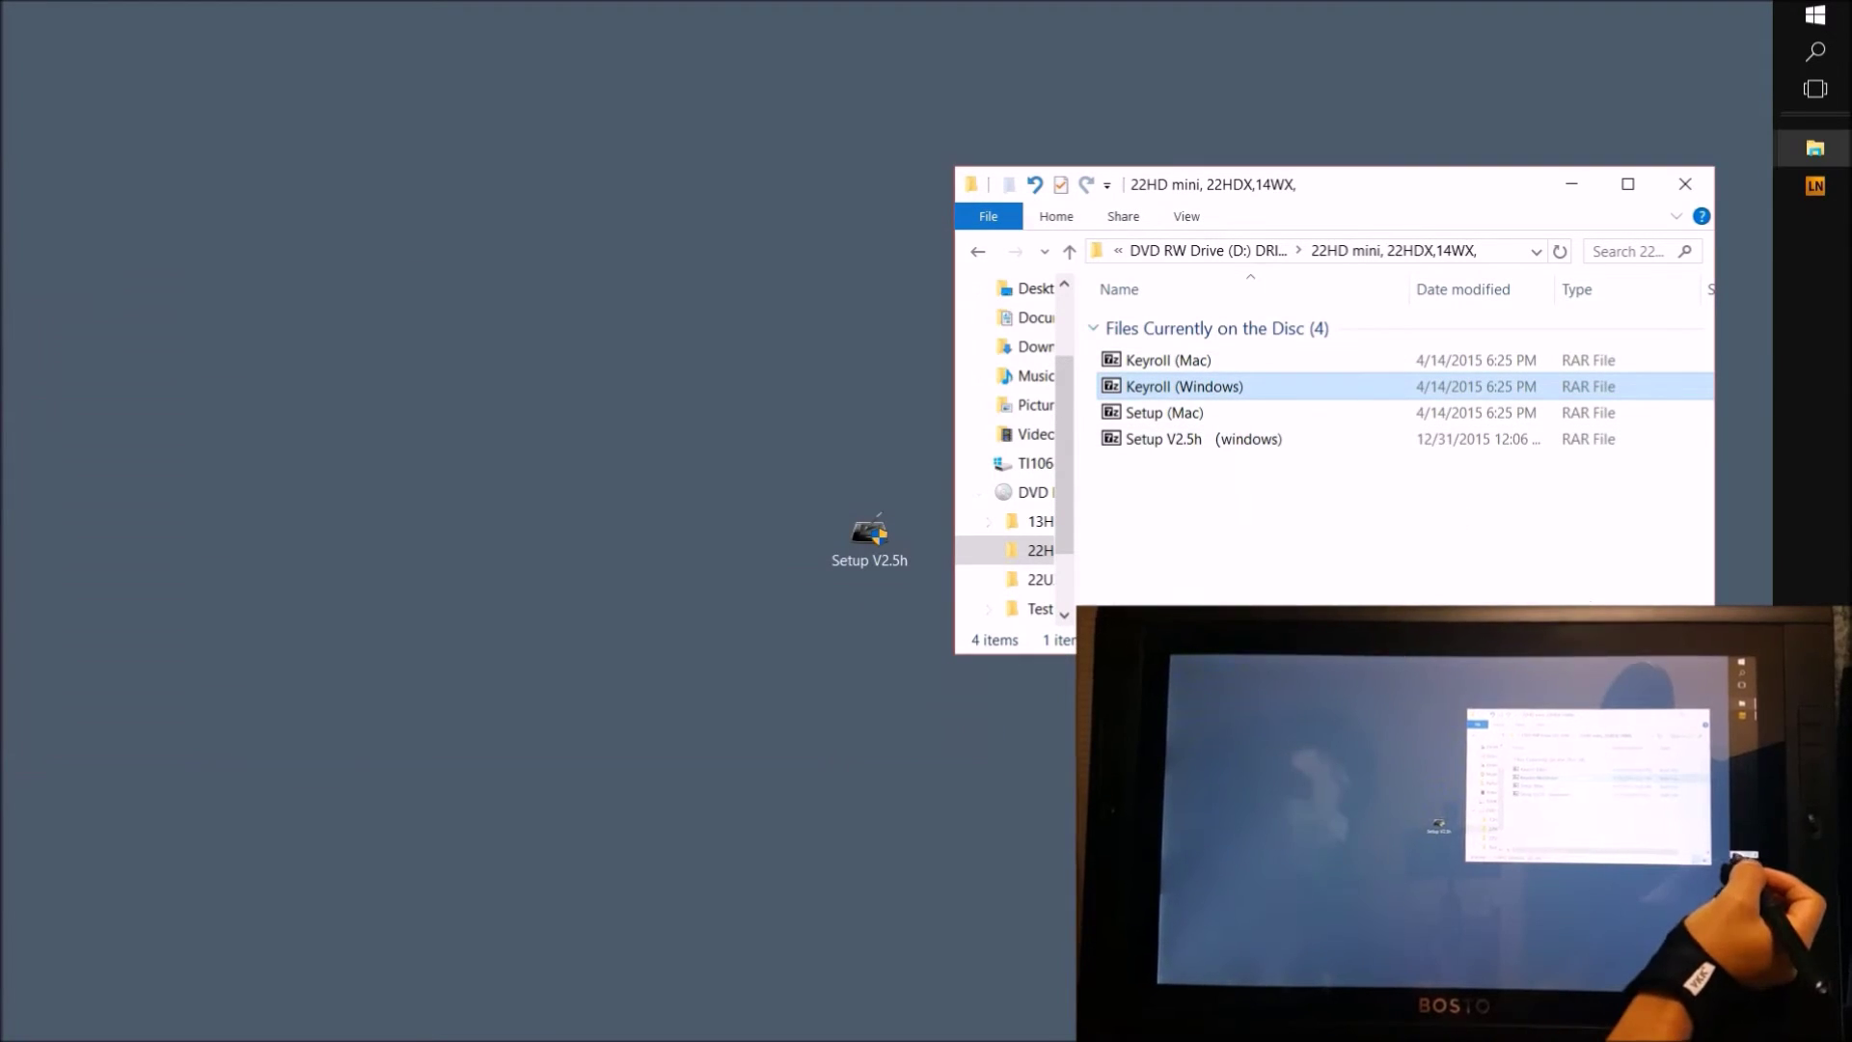
pyautogui.click(1800, 572)
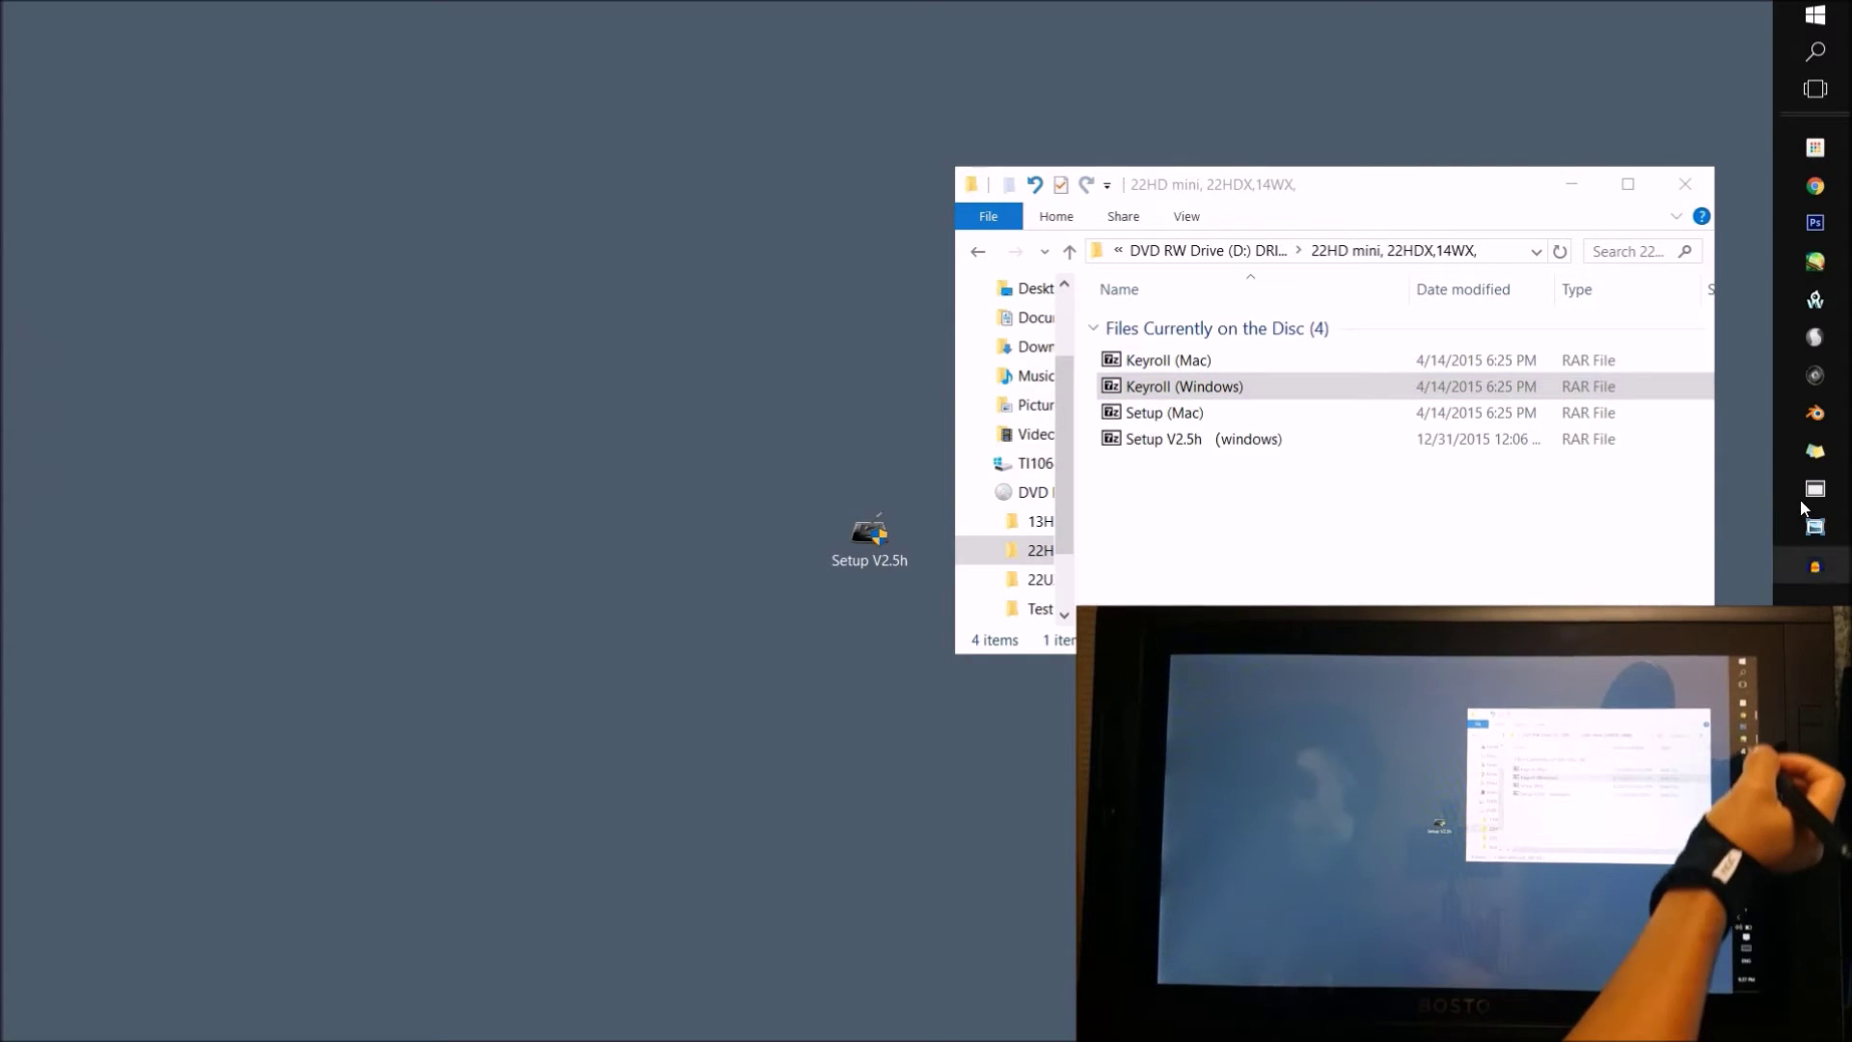
# Open the Bosto download page, scroll through the archived KeyRoll files, then return to Explorer
pyautogui.moveTo(1815, 186)
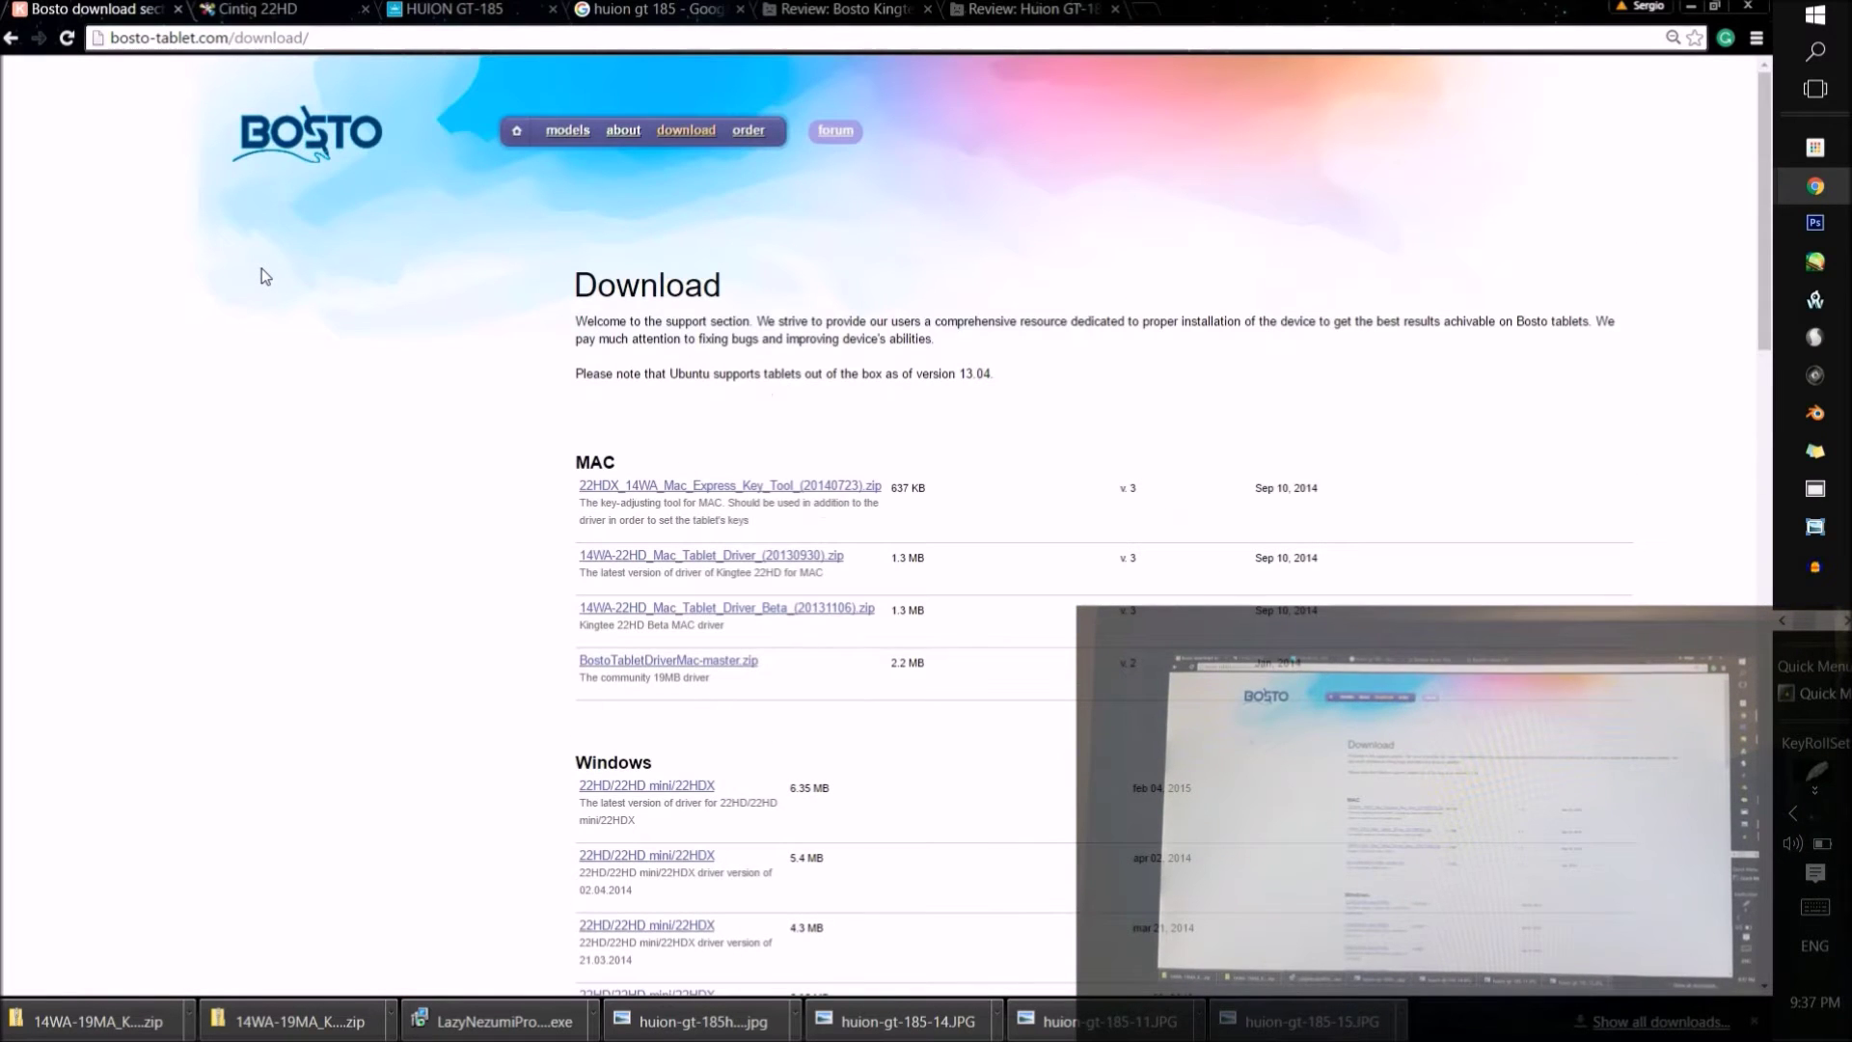
pyautogui.click(680, 133)
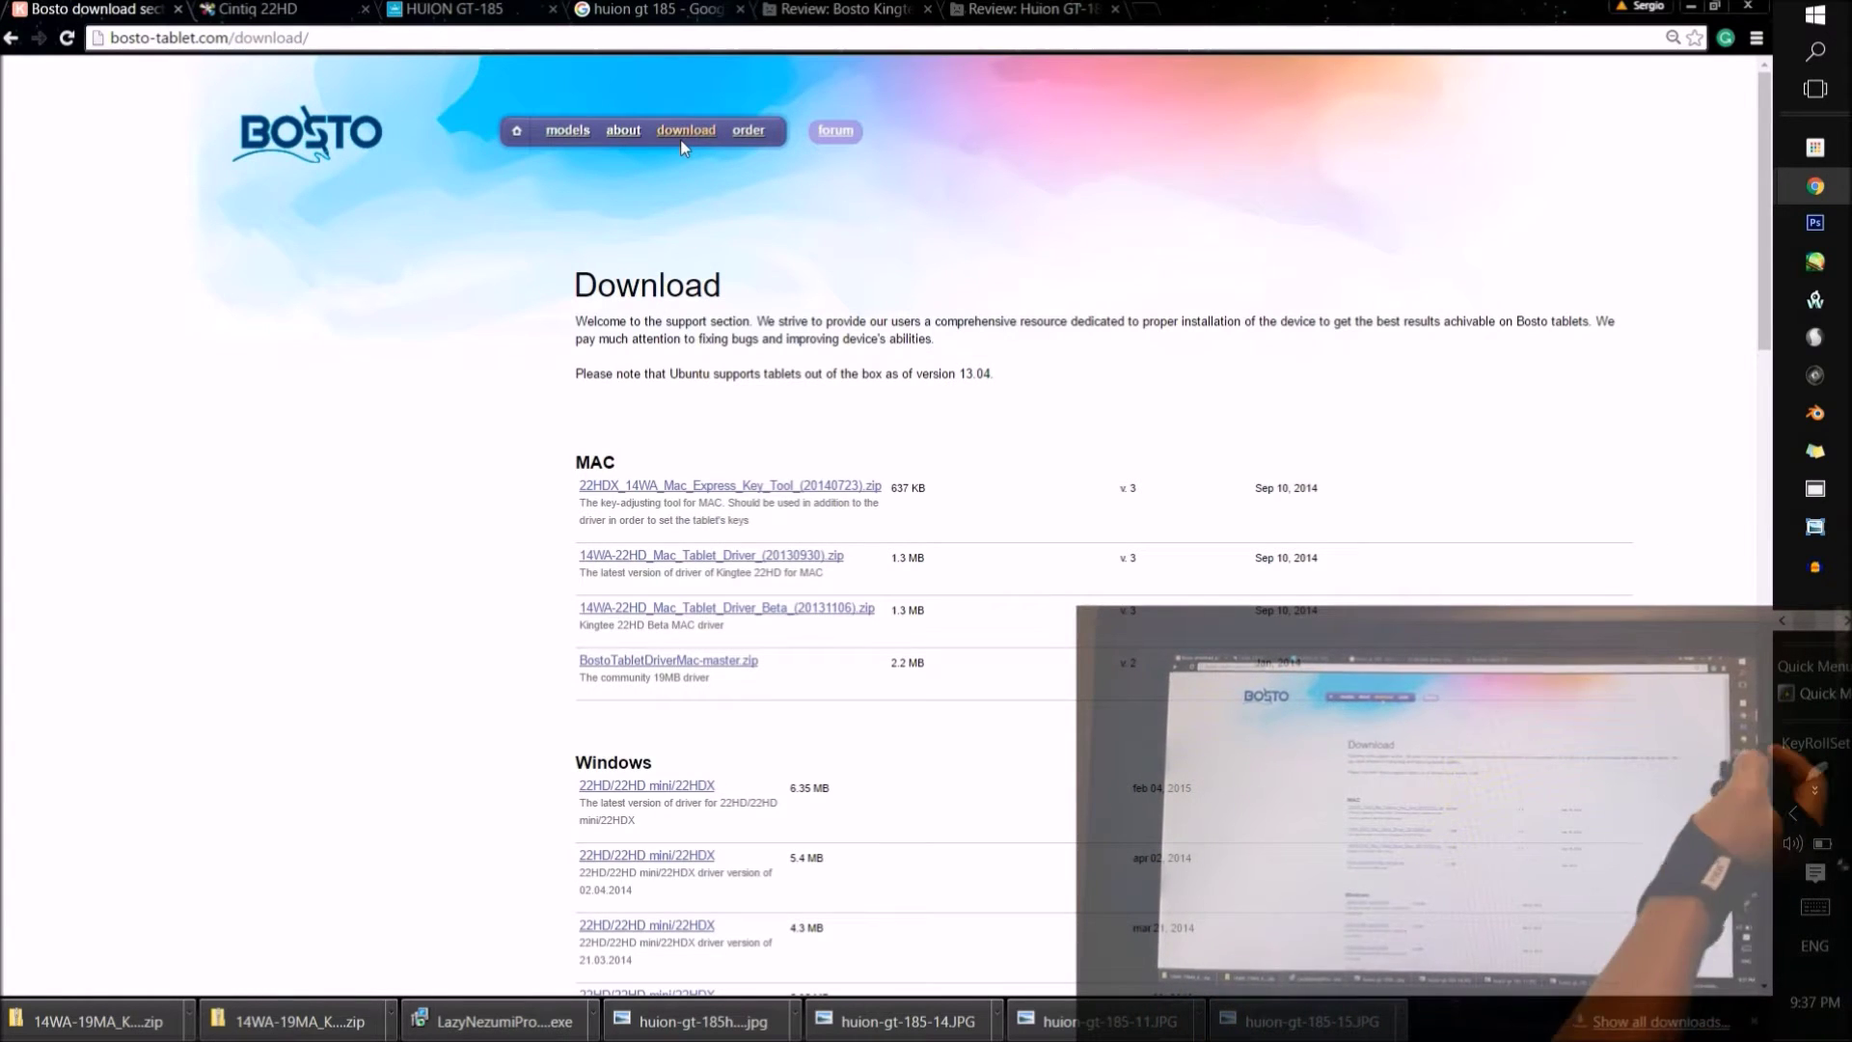
pyautogui.moveTo(1756, 355); pyautogui.dragTo(1757, 955)
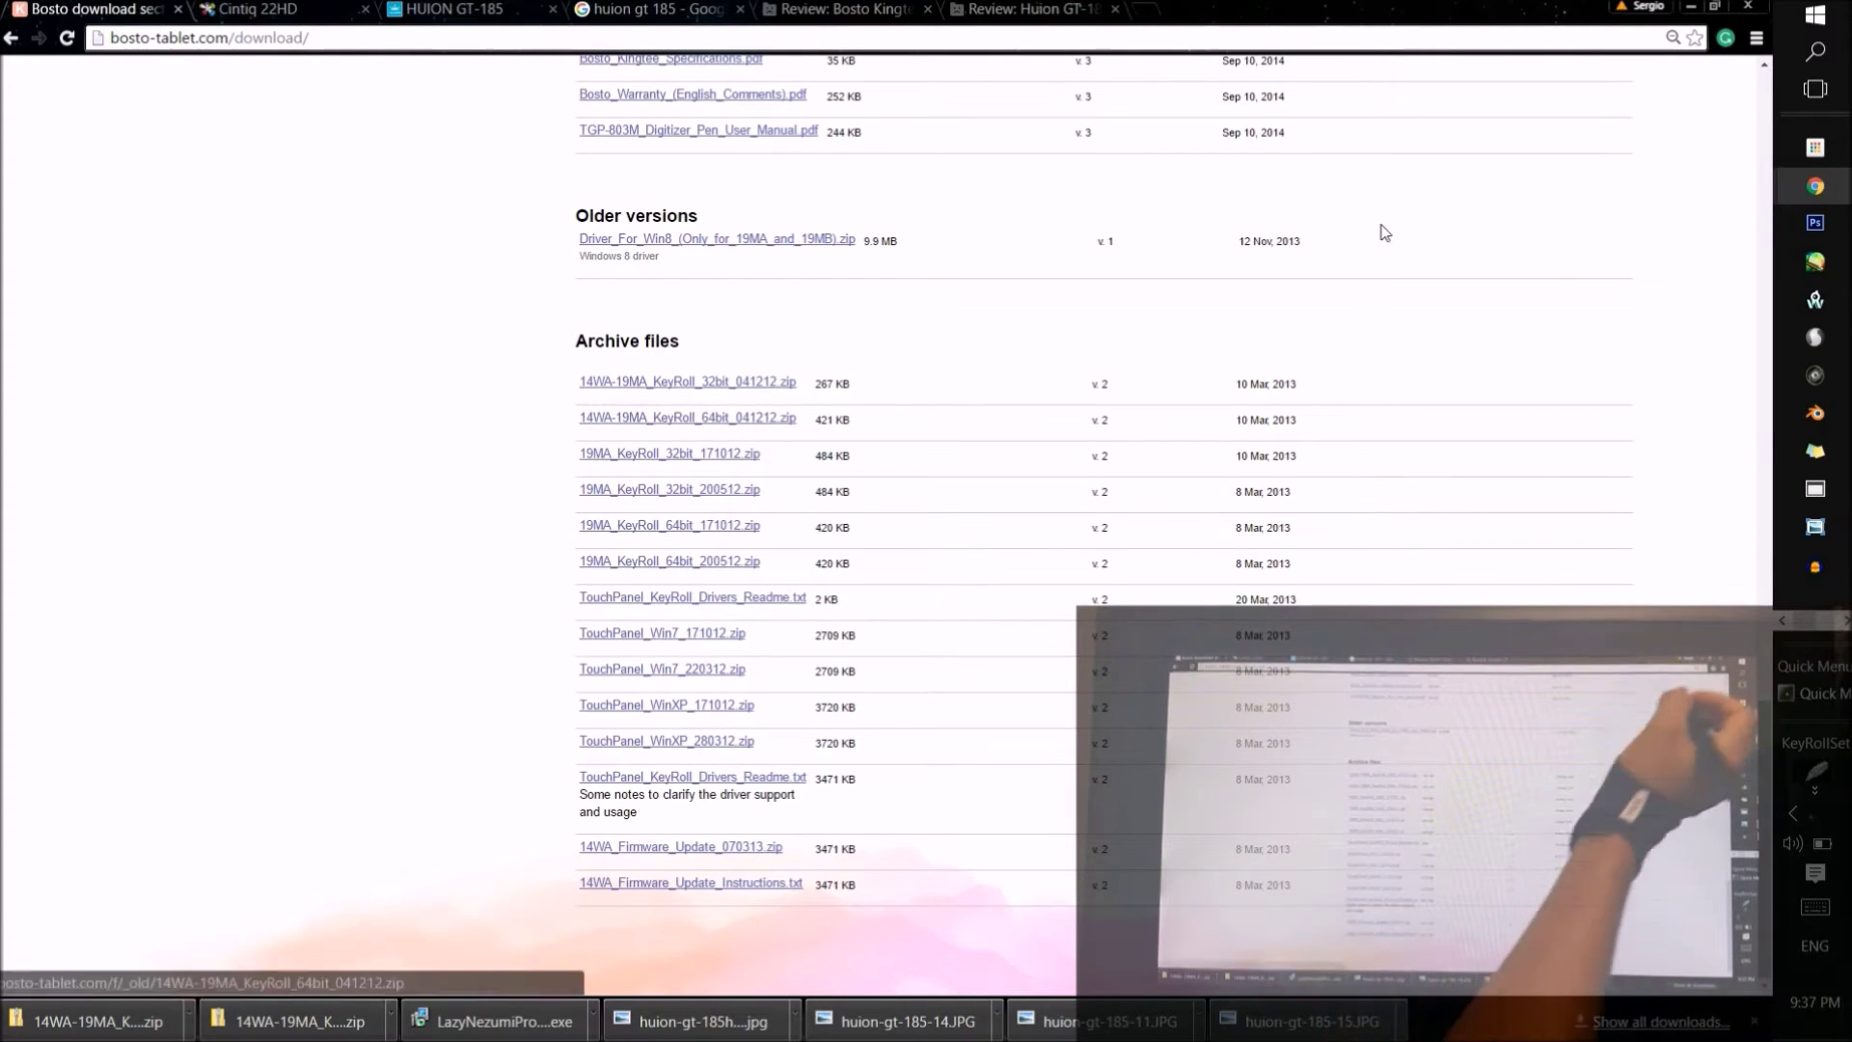
pyautogui.click(1690, 8)
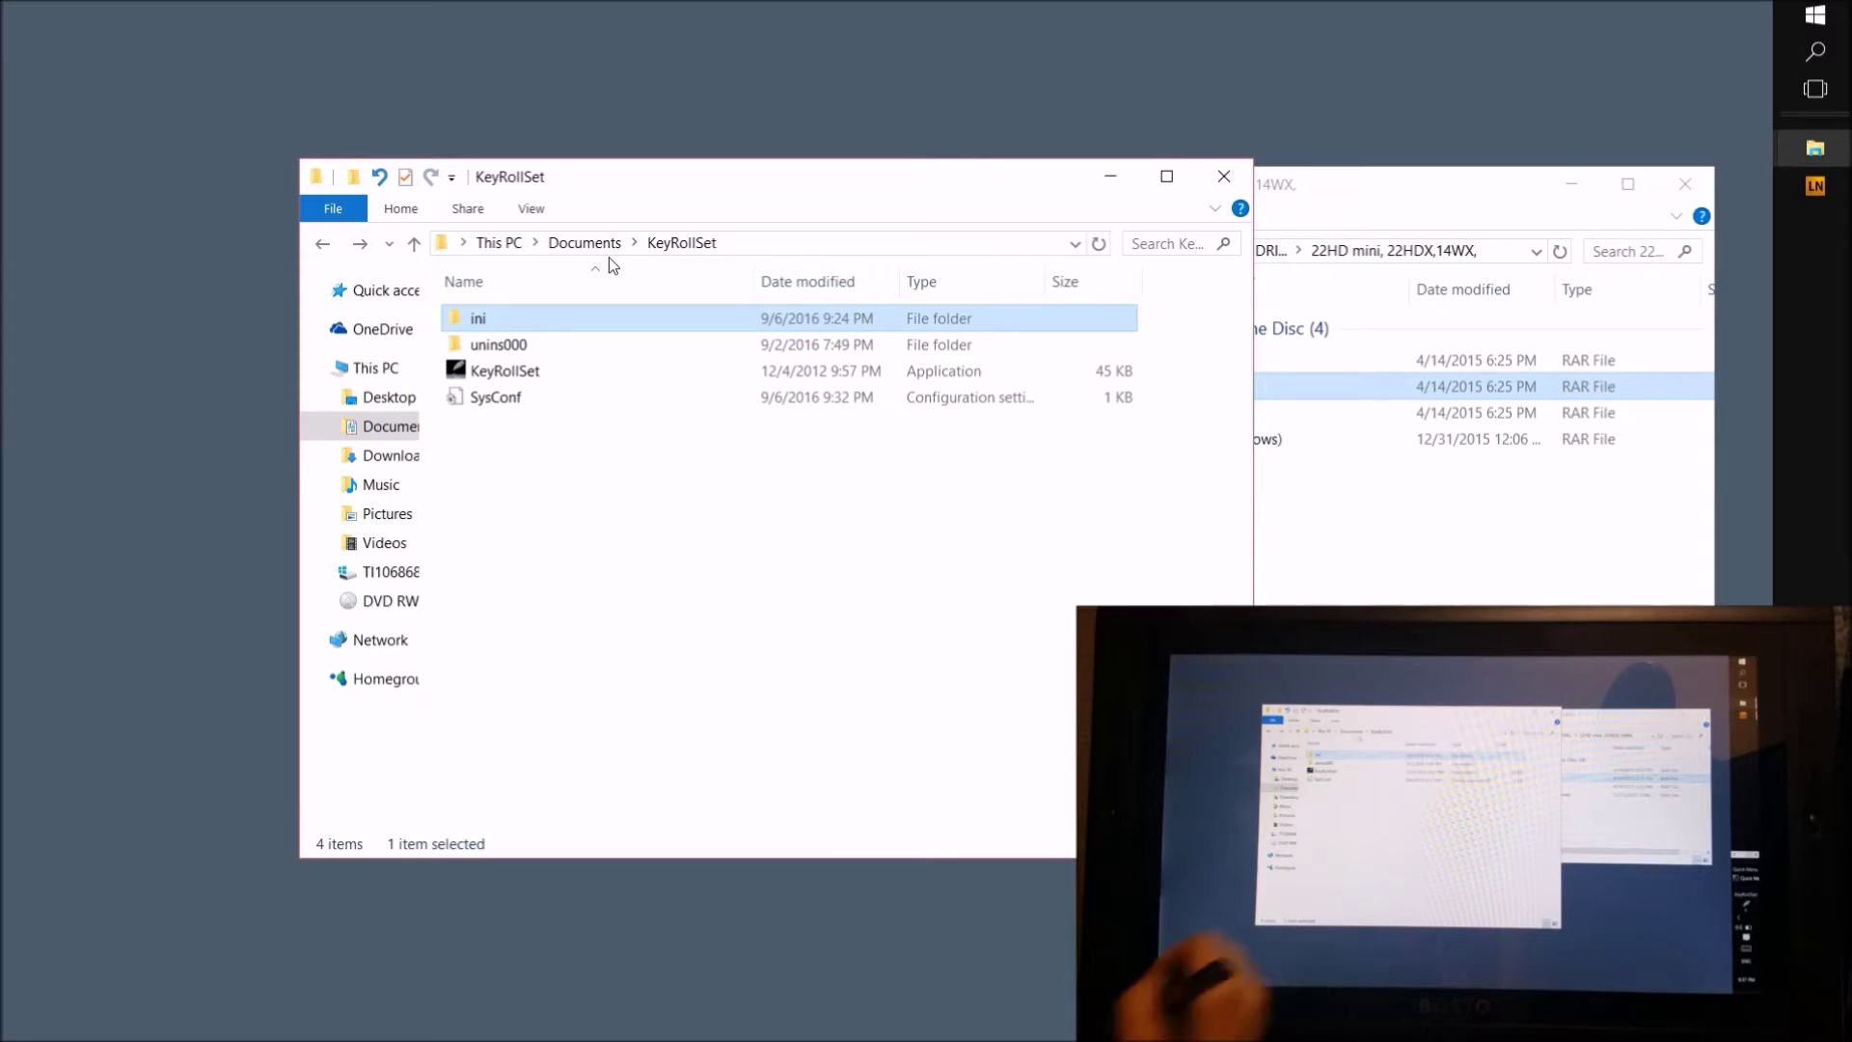
# Open KeyRollSet's ini folder and open the hi profile file in Notepad
pyautogui.doubleClick(541, 321)
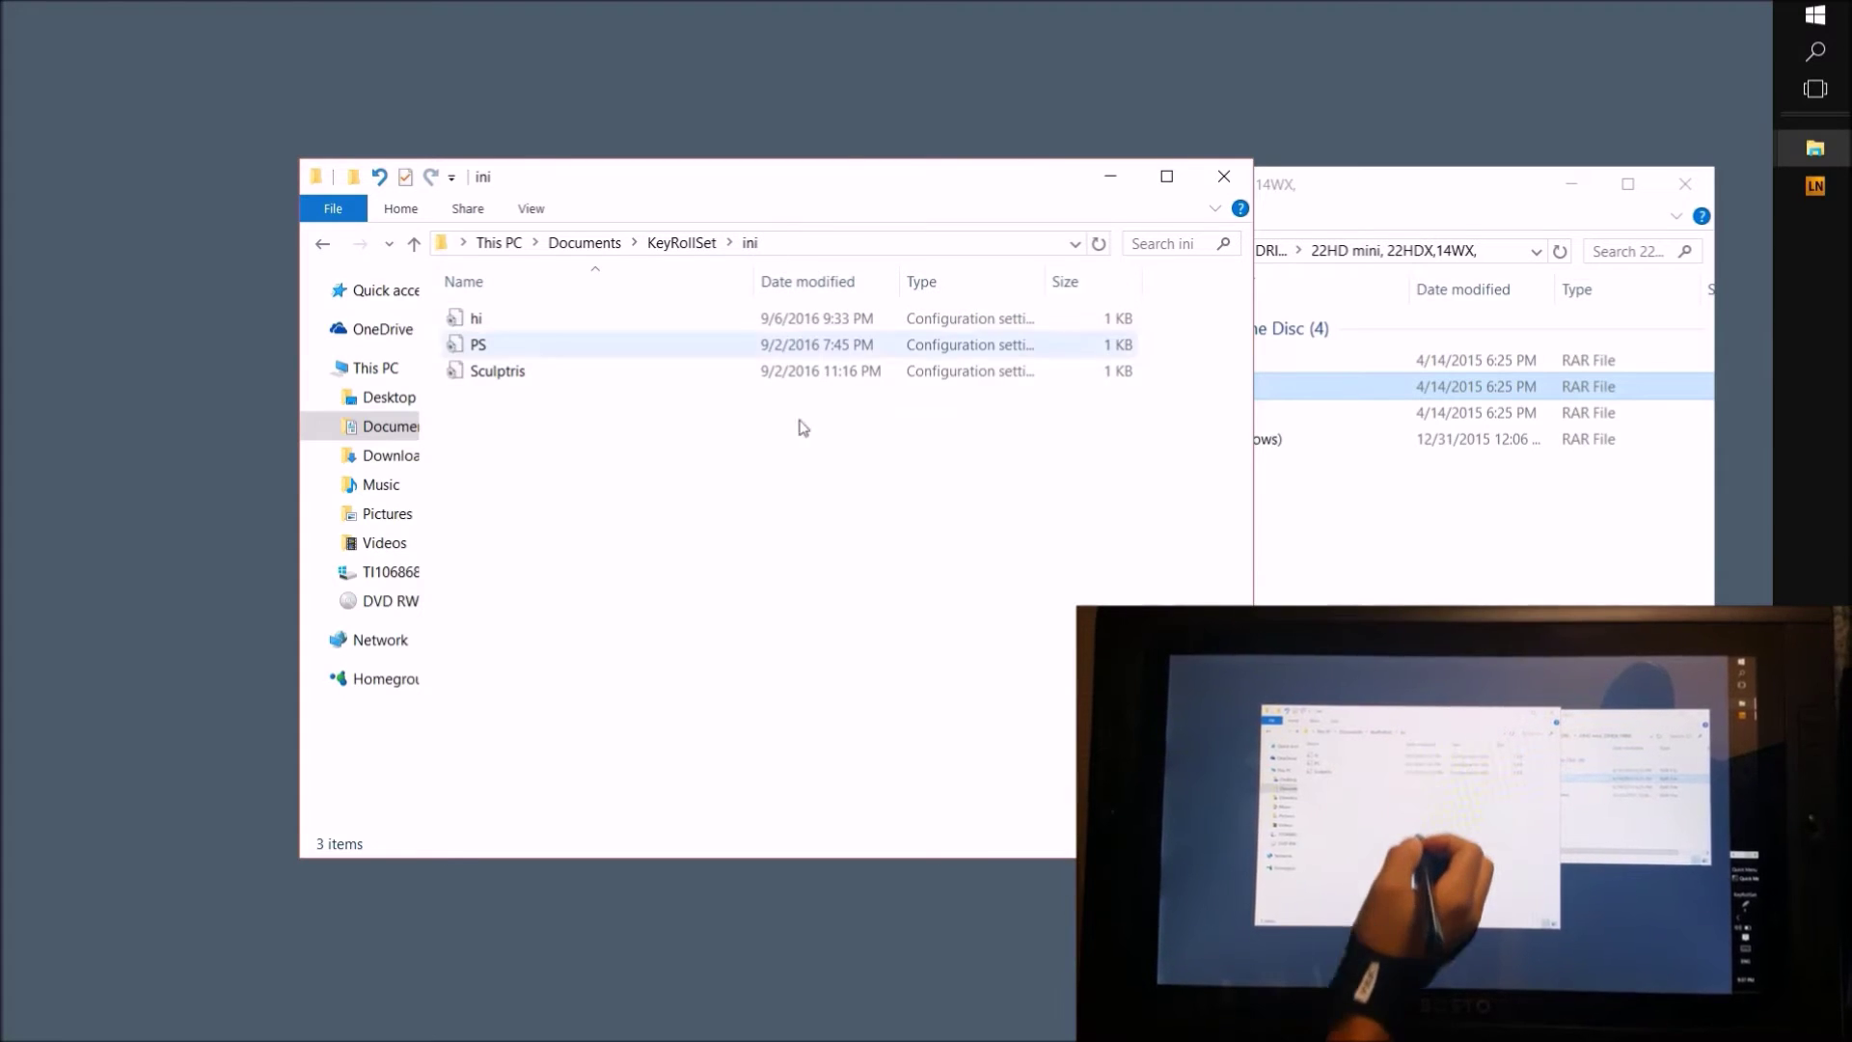
pyautogui.moveTo(881, 187); pyautogui.dragTo(614, 198)
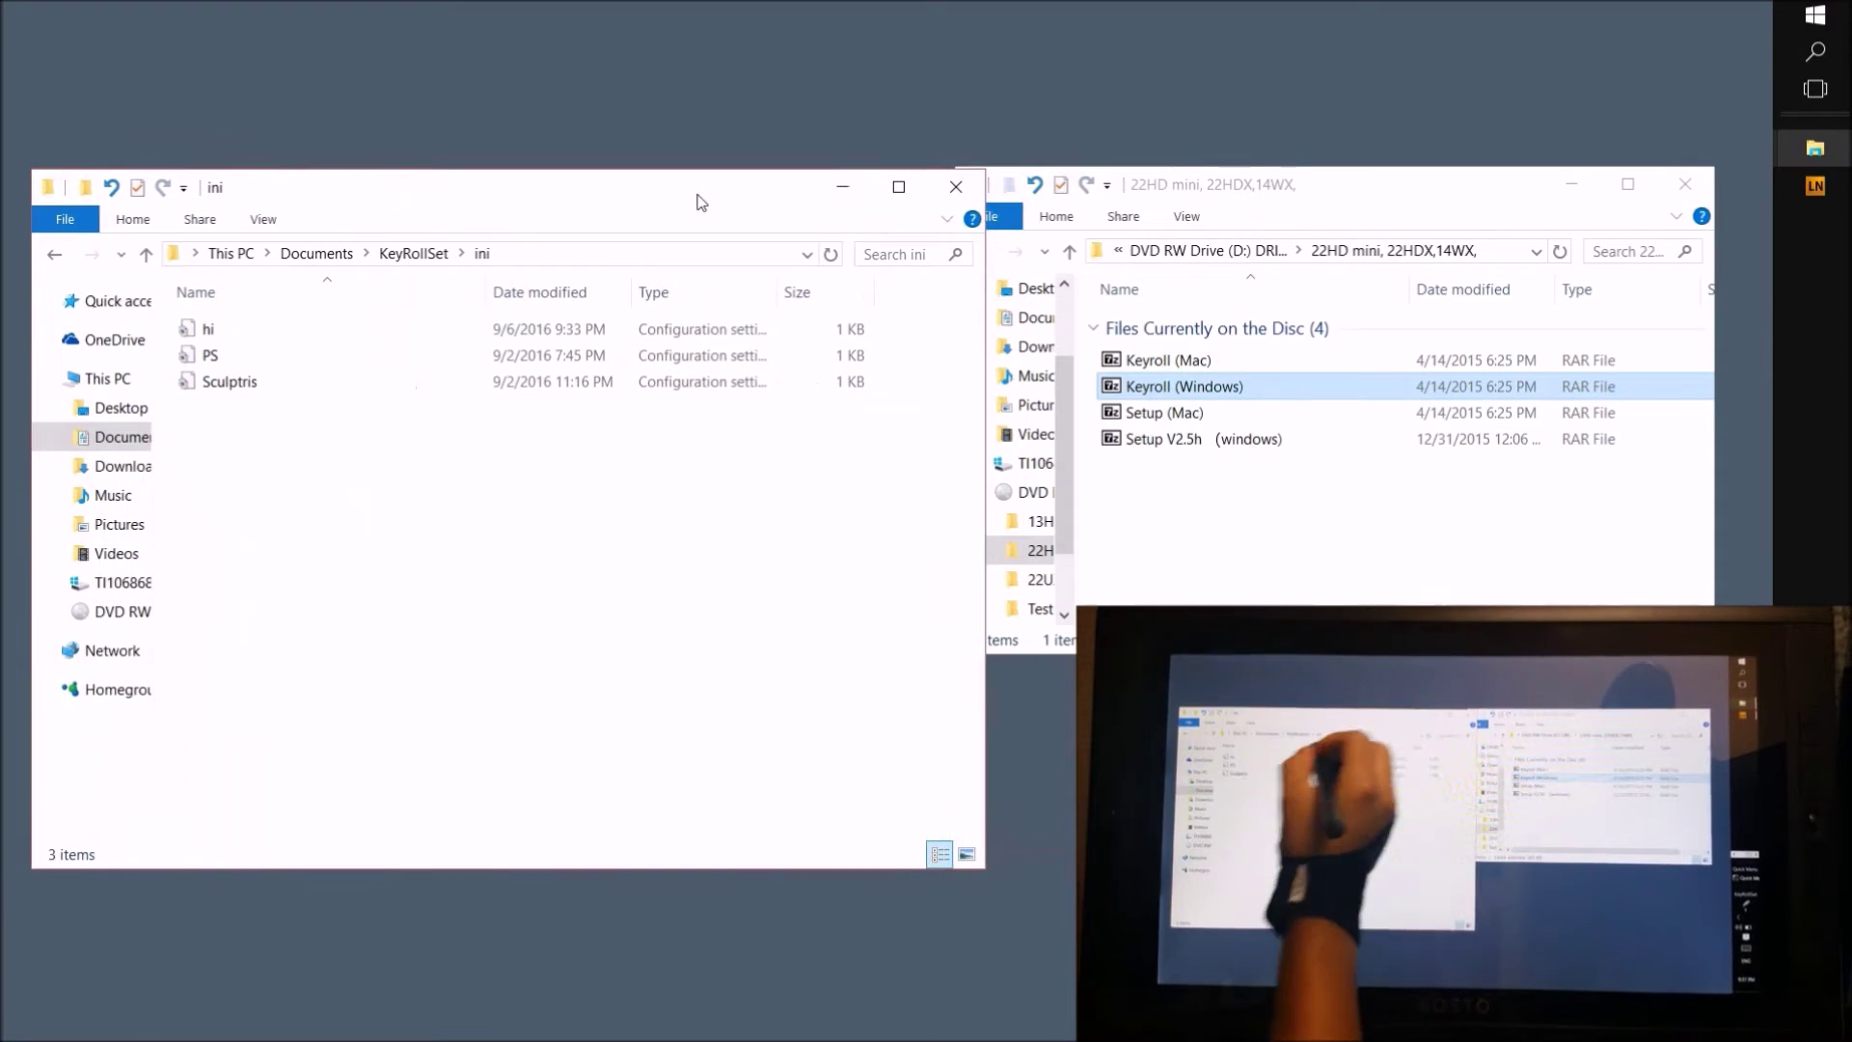
pyautogui.click(328, 328)
pyautogui.doubleClick(354, 329)
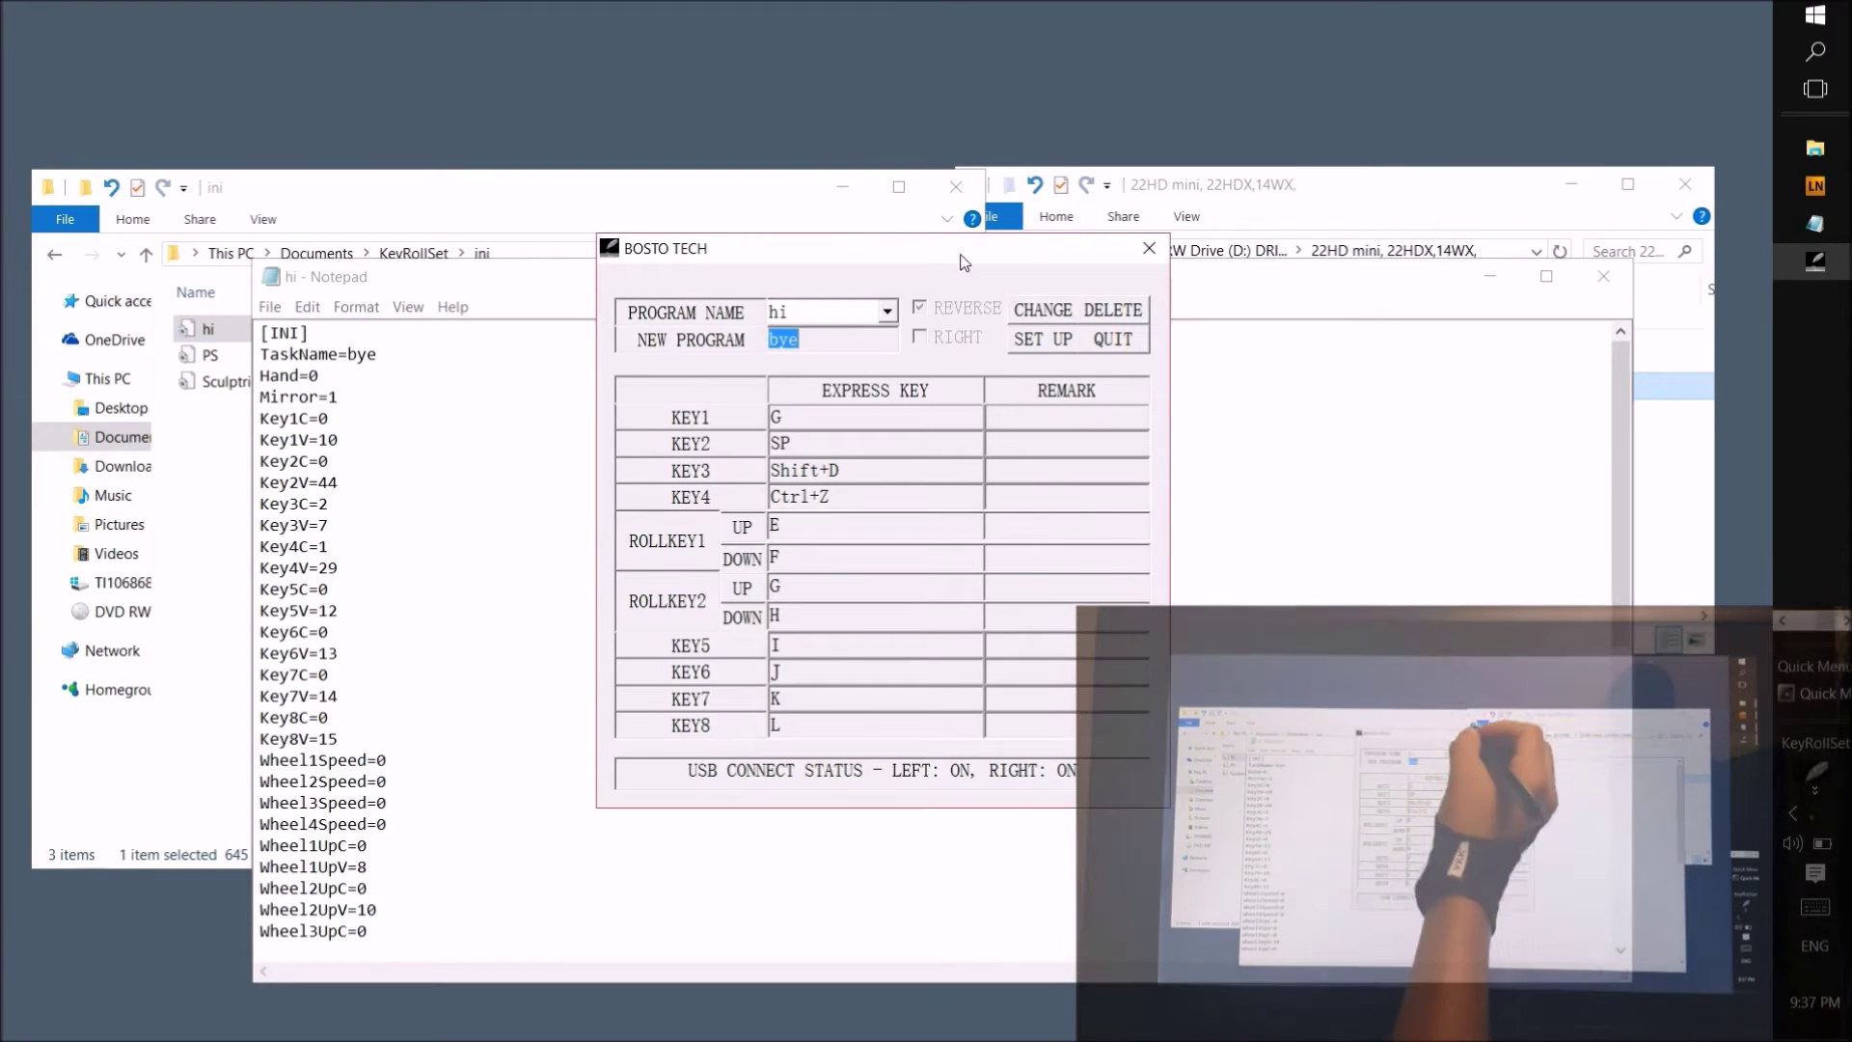
# Change the TaskName in hi.ini to sup and save the file
pyautogui.moveTo(675, 247); pyautogui.dragTo(1109, 170)
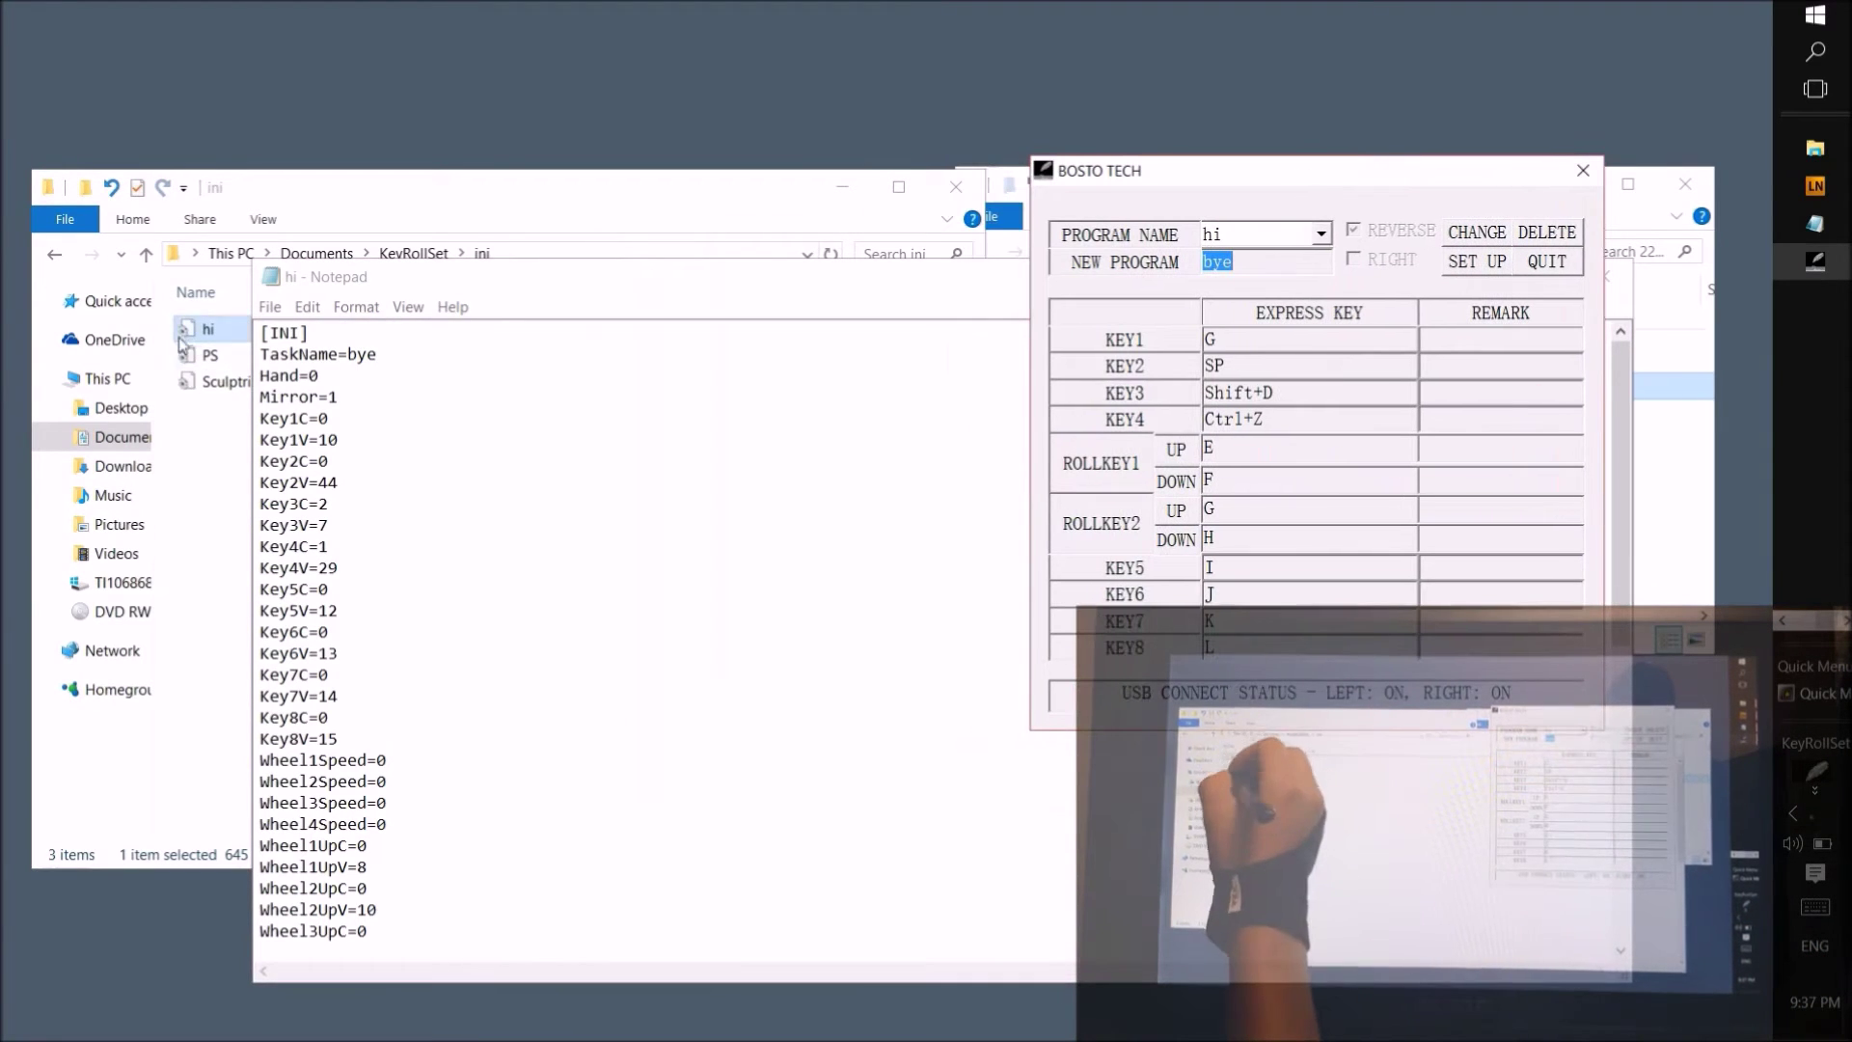
pyautogui.click(1320, 234)
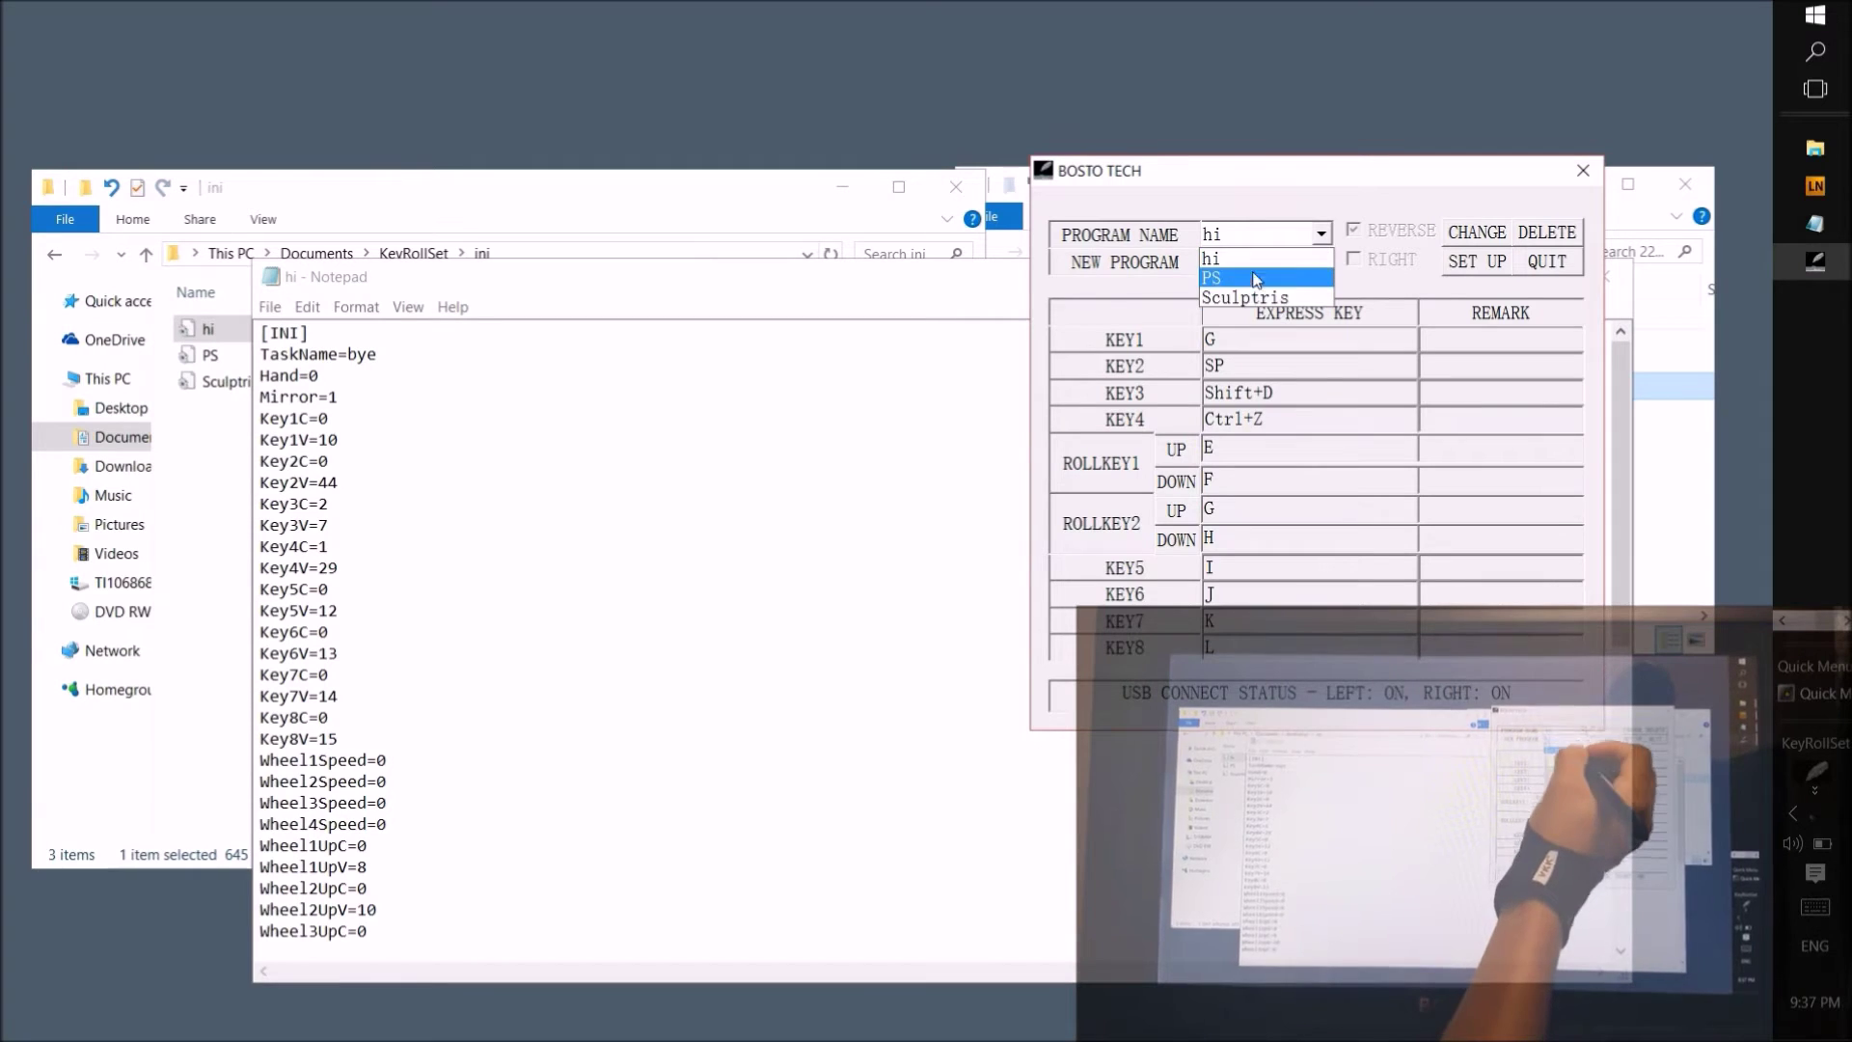
pyautogui.doubleClick(377, 355)
pyautogui.click(378, 357)
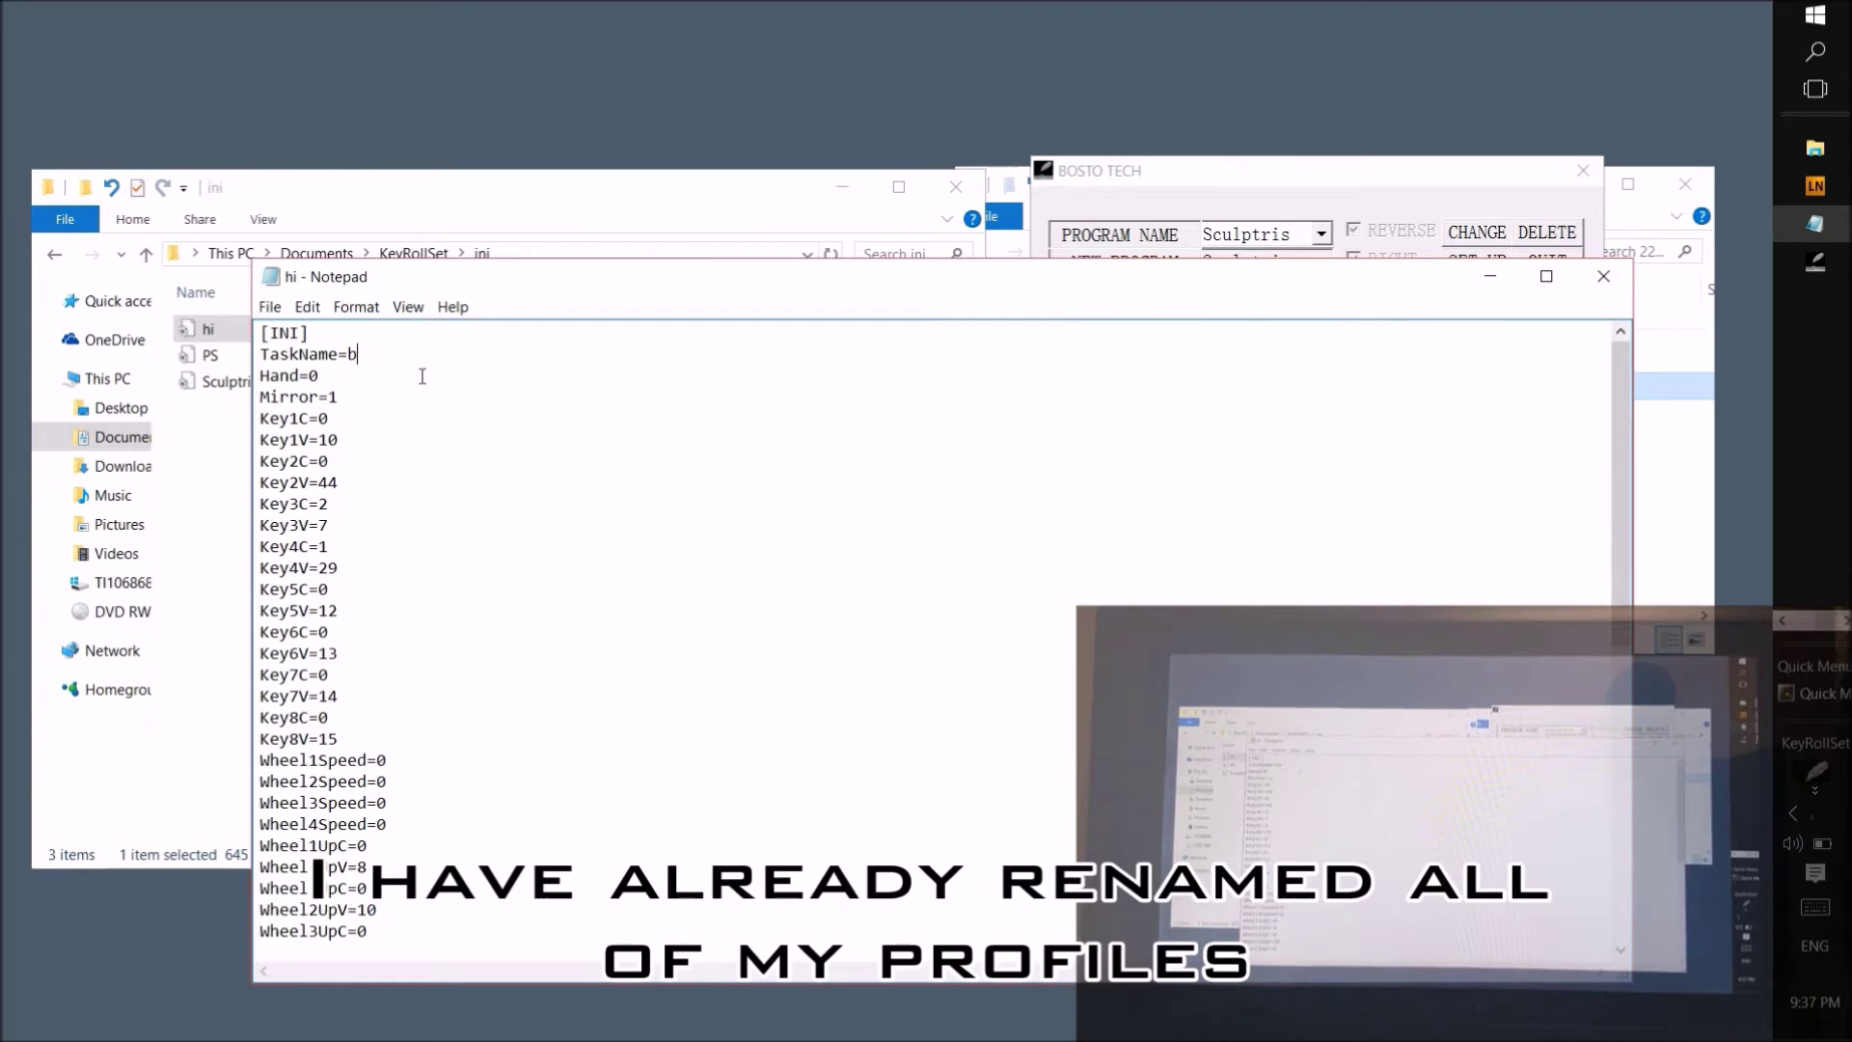
pyautogui.press('BackSpace')
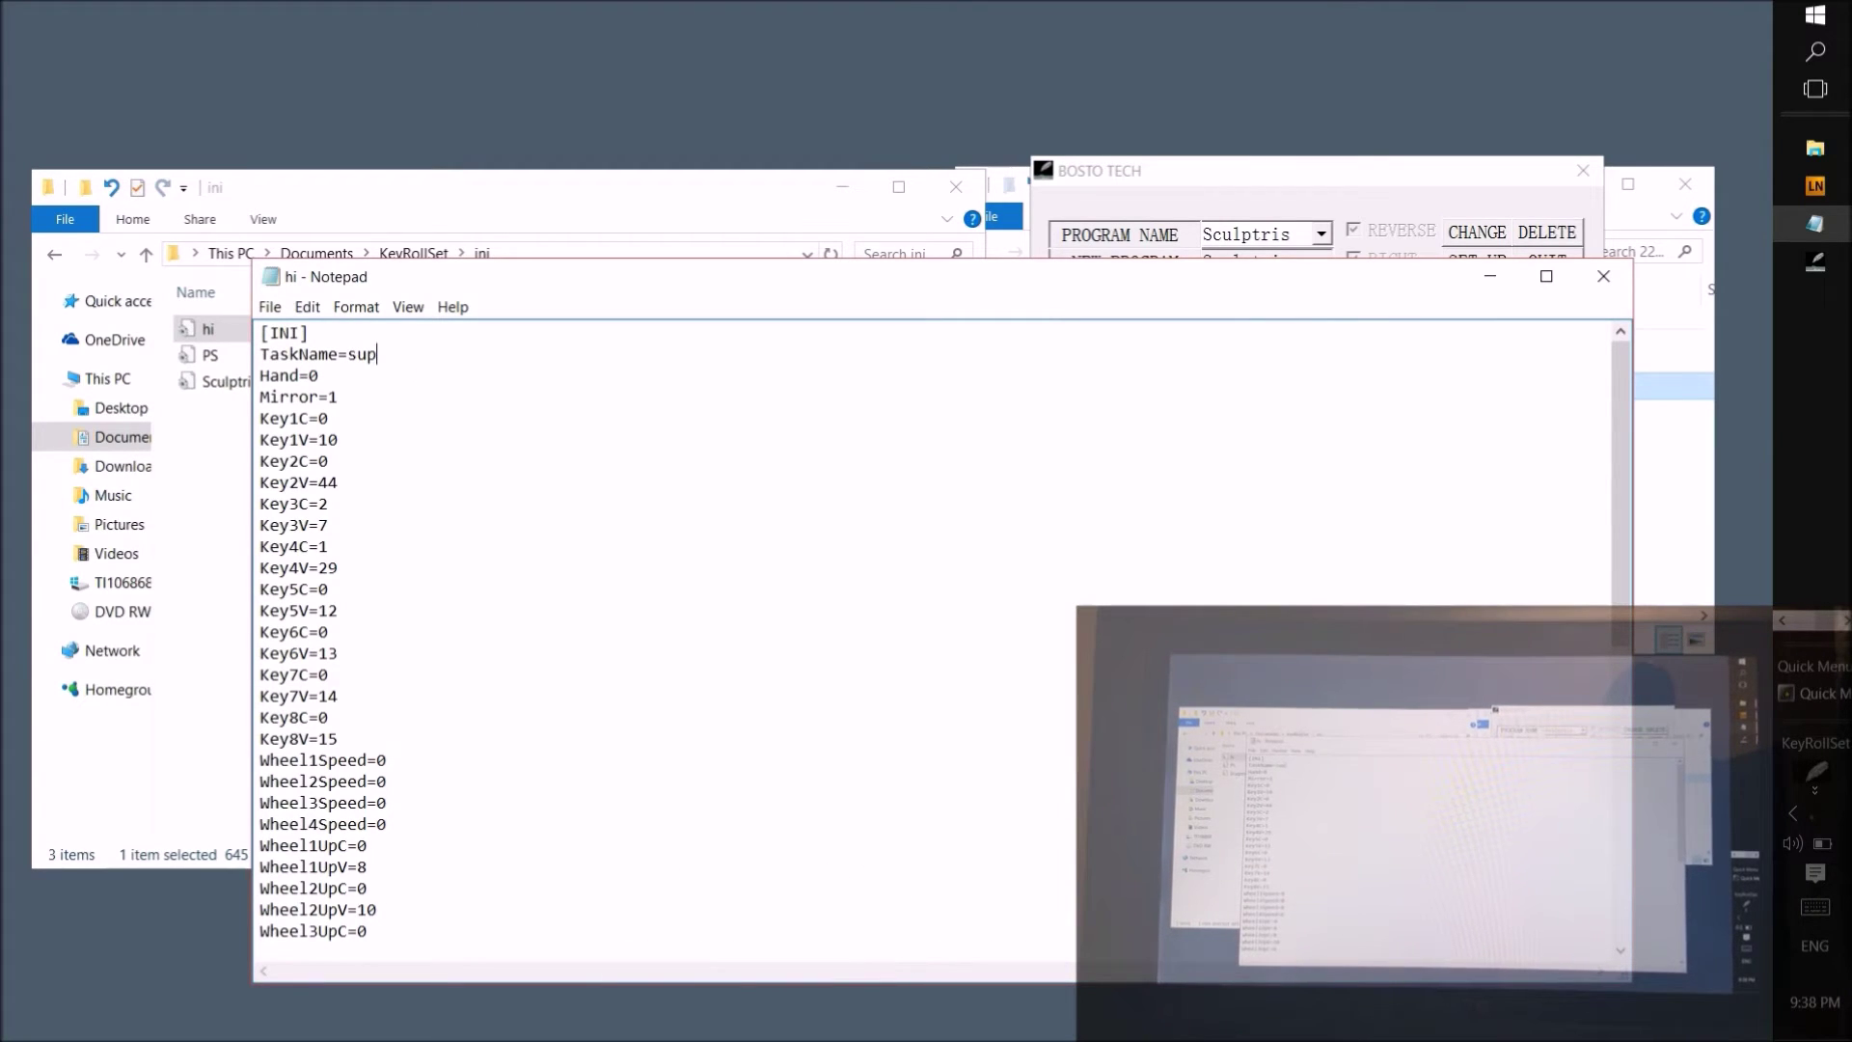
pyautogui.click(1603, 276)
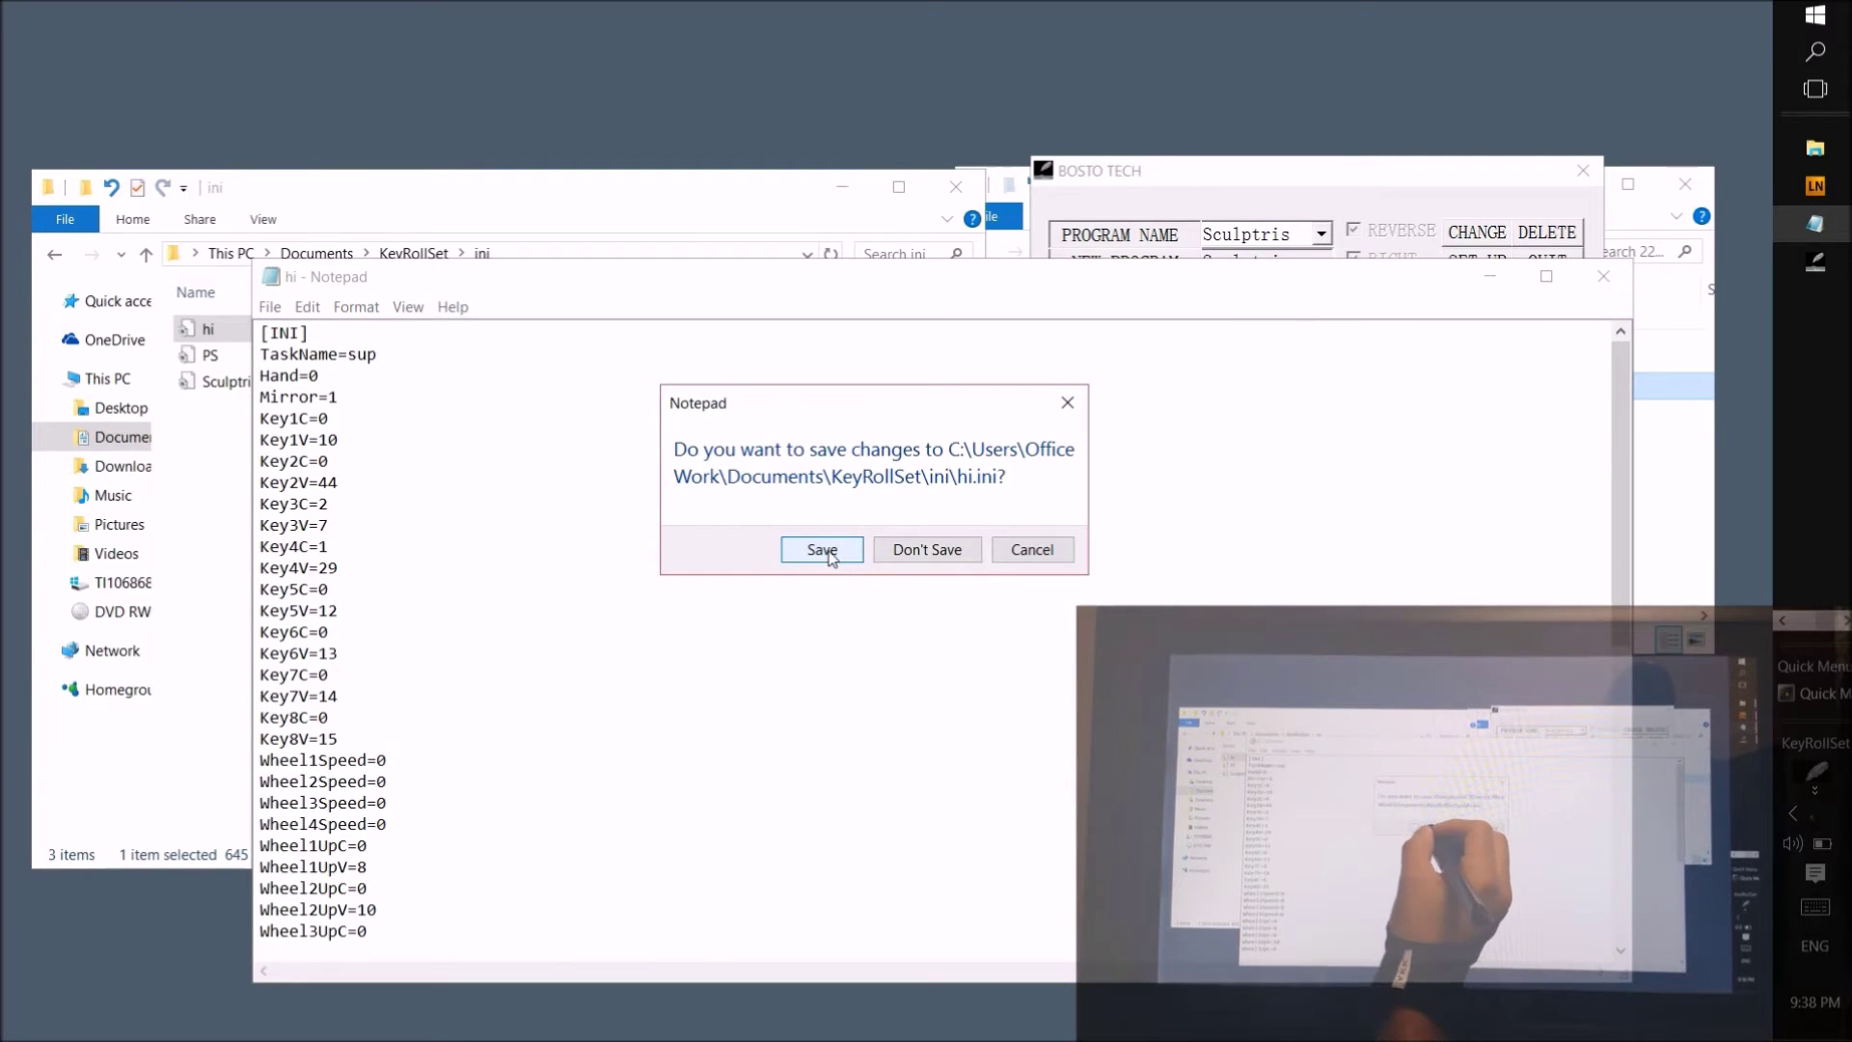
pyautogui.click(822, 549)
# Load the hi profile in KeyRollSet and reopen hi.ini as text
pyautogui.click(1297, 234)
pyautogui.click(1299, 259)
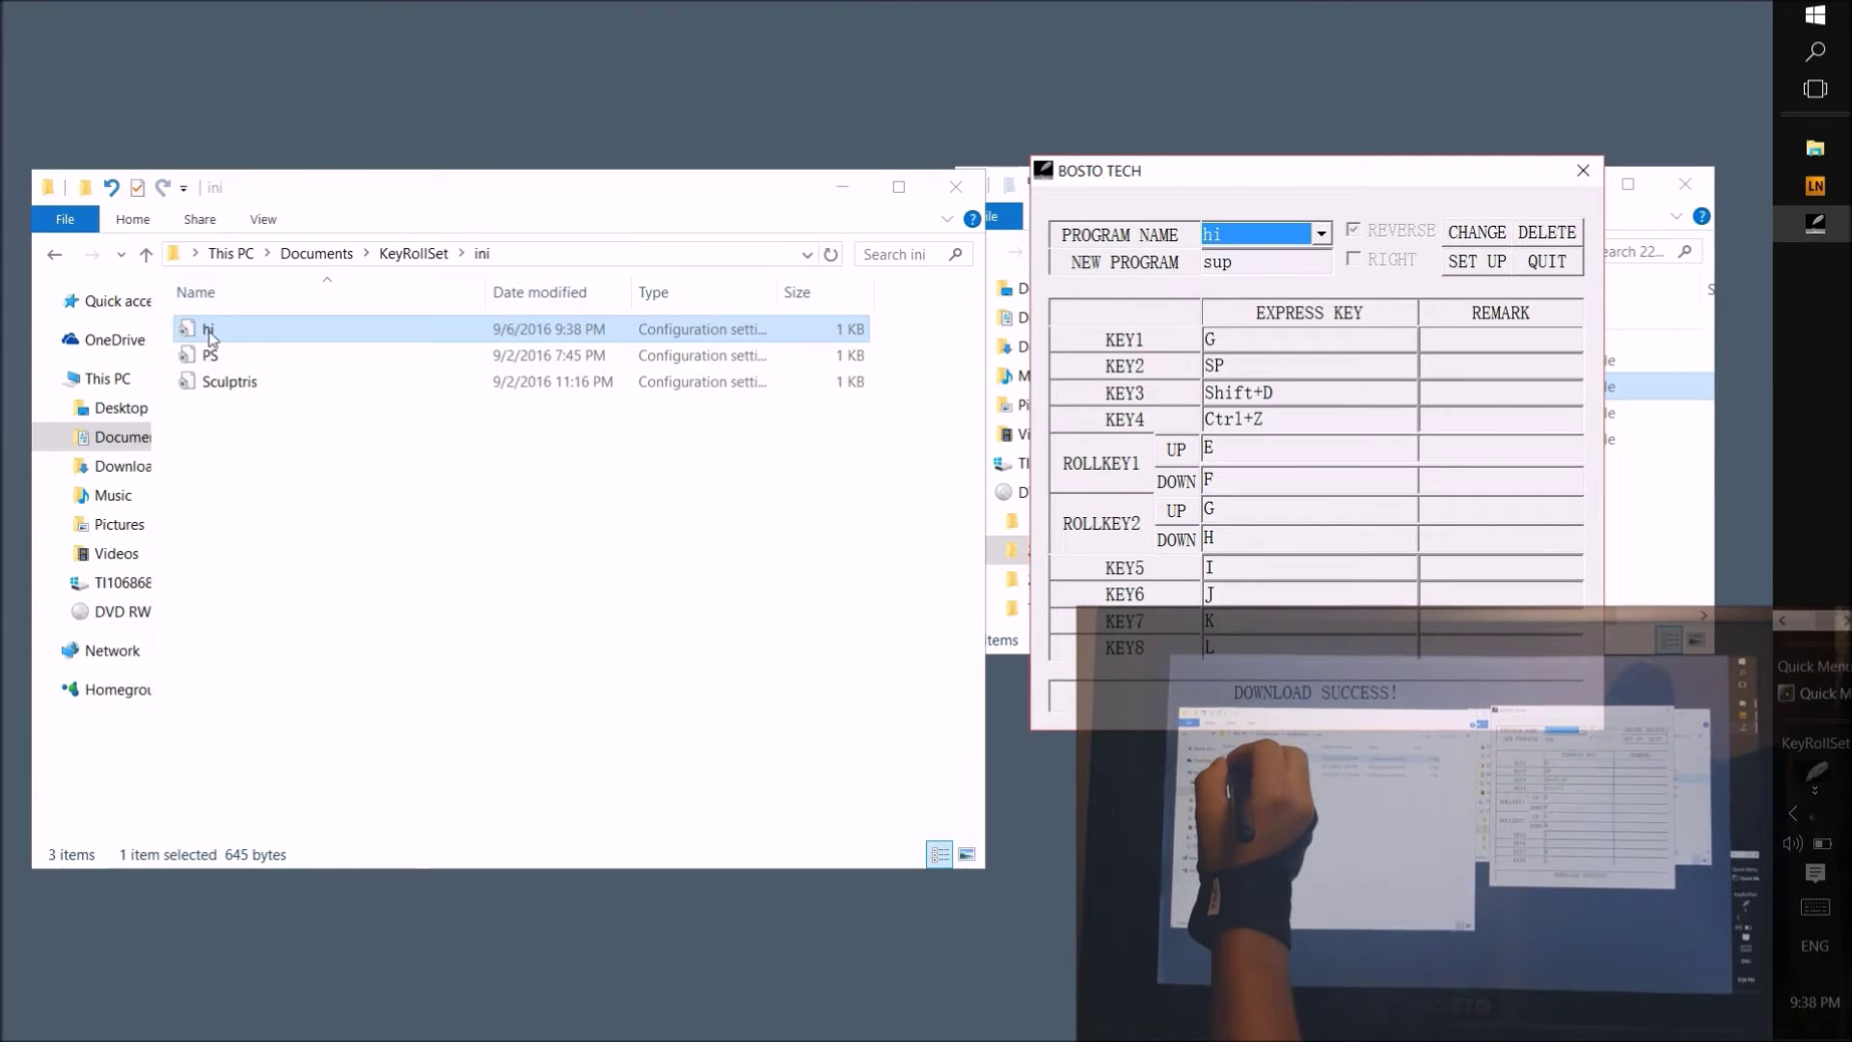
pyautogui.doubleClick(236, 329)
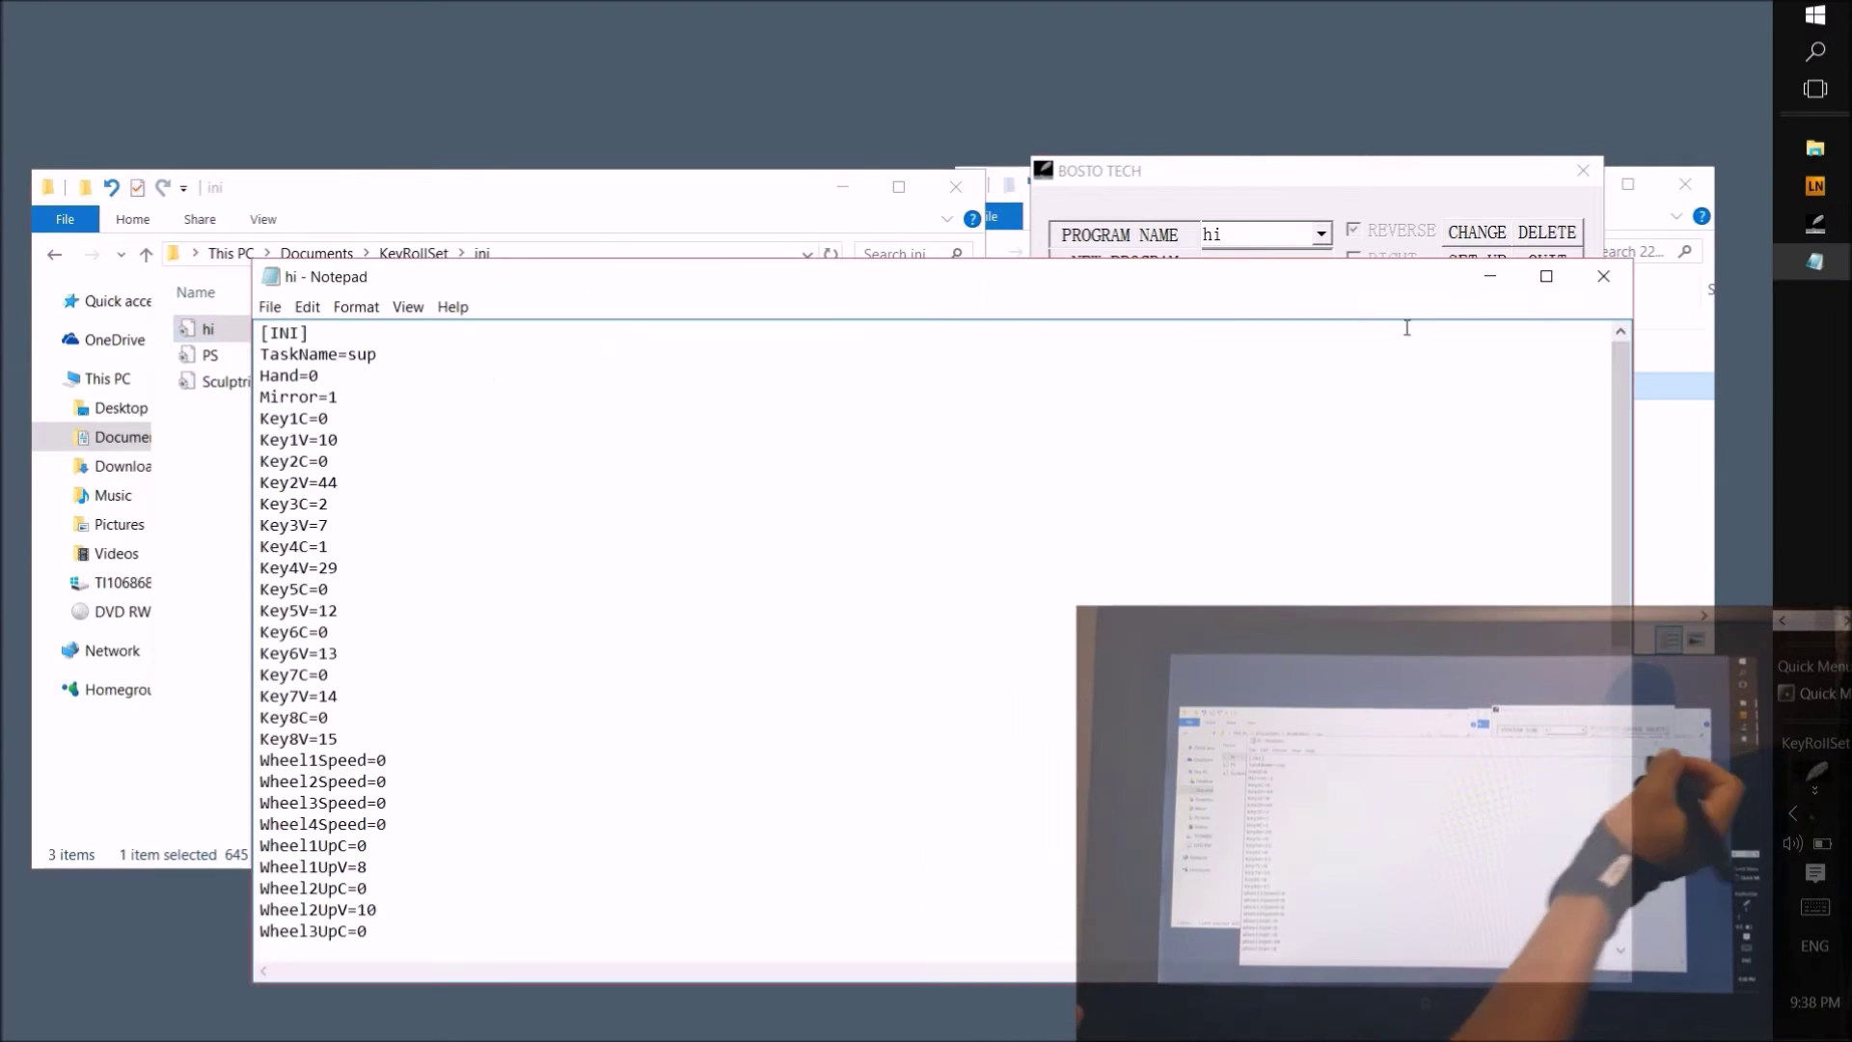
# Close Notepad, start changing the hi profile, and set KEY2 to Shift+O
pyautogui.click(1603, 275)
pyautogui.click(1392, 171)
pyautogui.moveTo(1393, 171); pyautogui.dragTo(1295, 186)
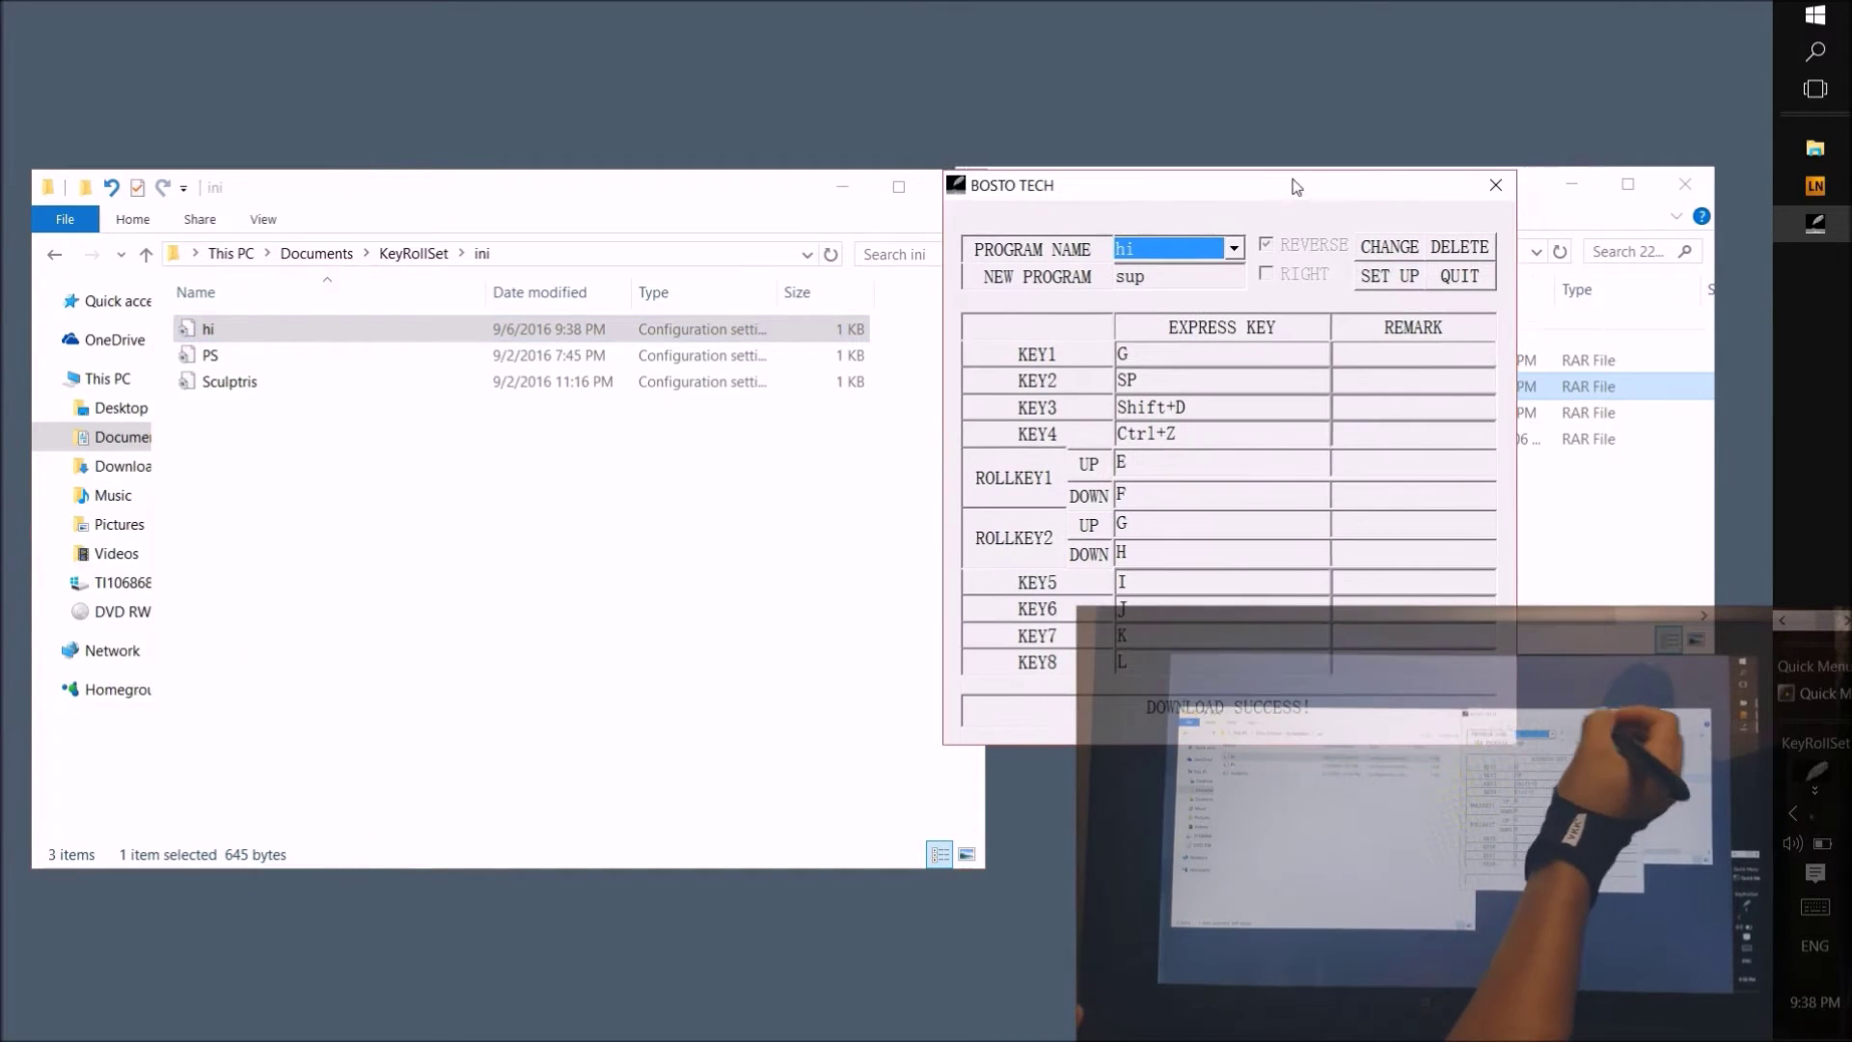
pyautogui.click(1379, 247)
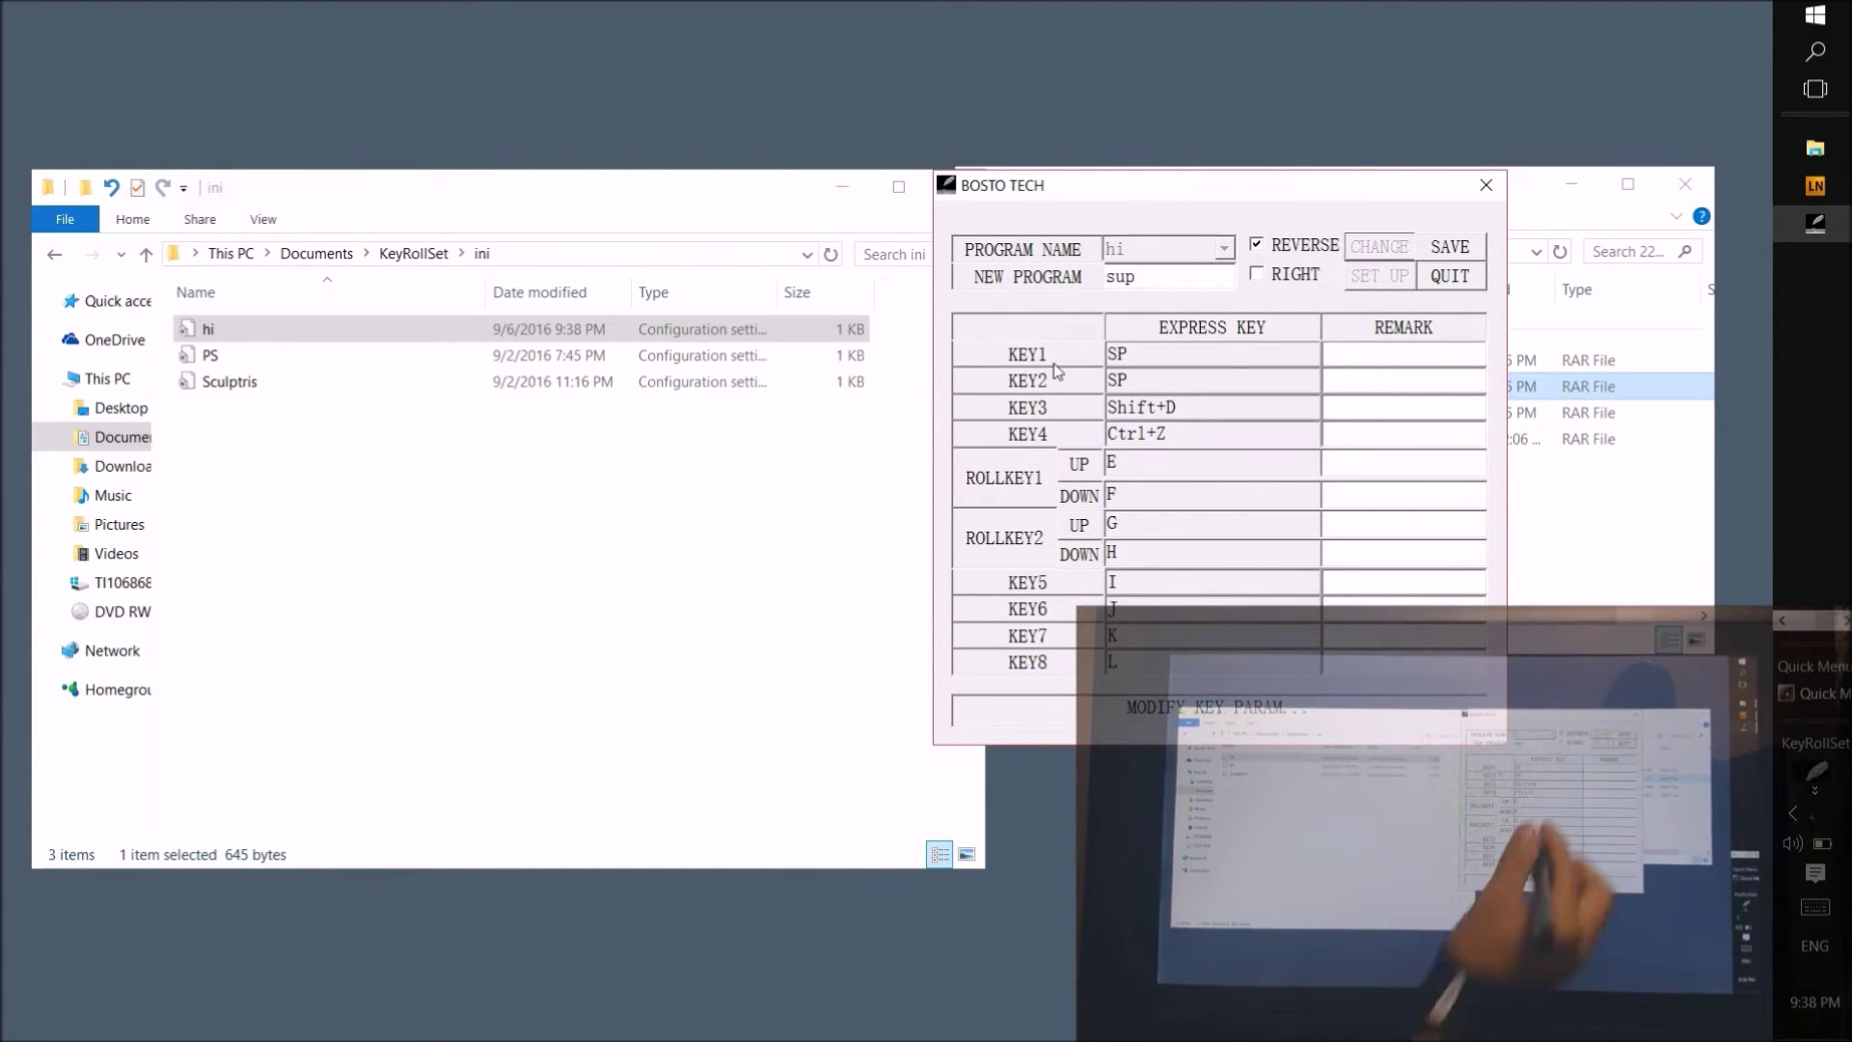
pyautogui.click(1167, 381)
pyautogui.press('shift')
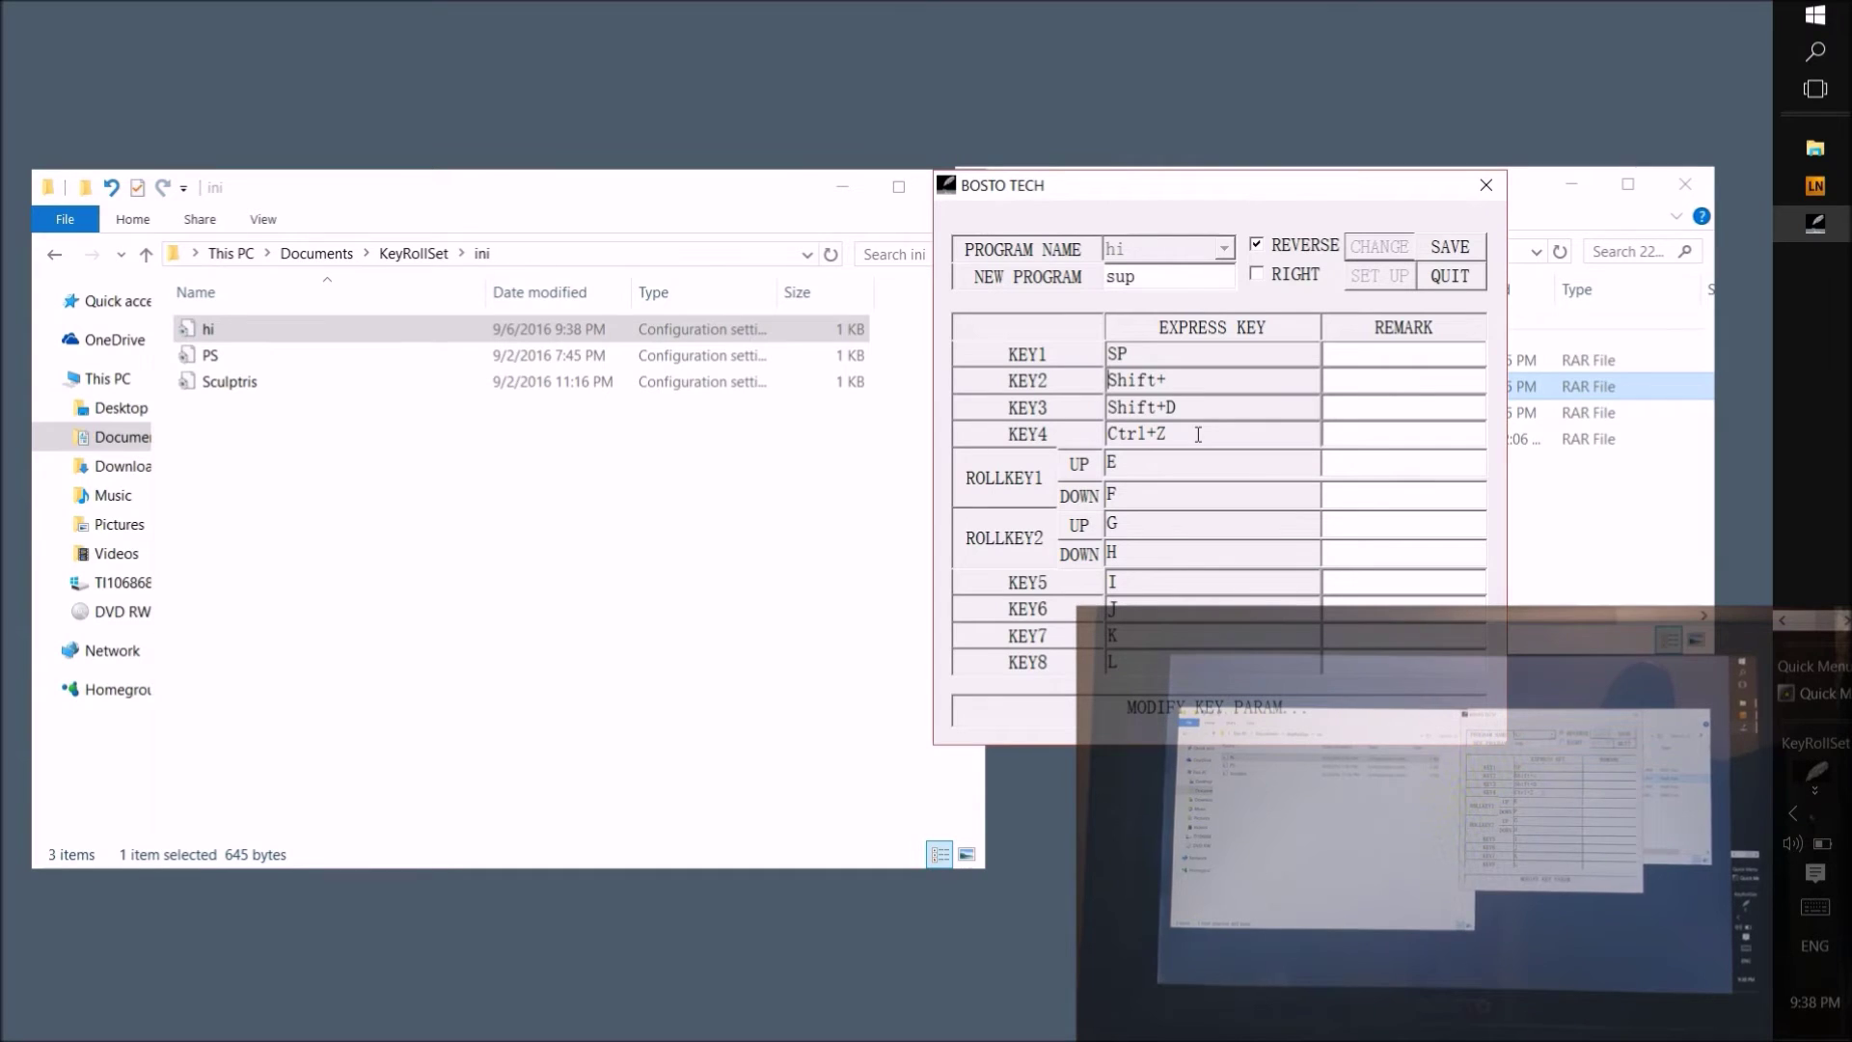
pyautogui.hotkey('shift', 'o')
# Set KEY3 to Ctrl+Z and toggle the RIGHT option on then off
pyautogui.click(1197, 412)
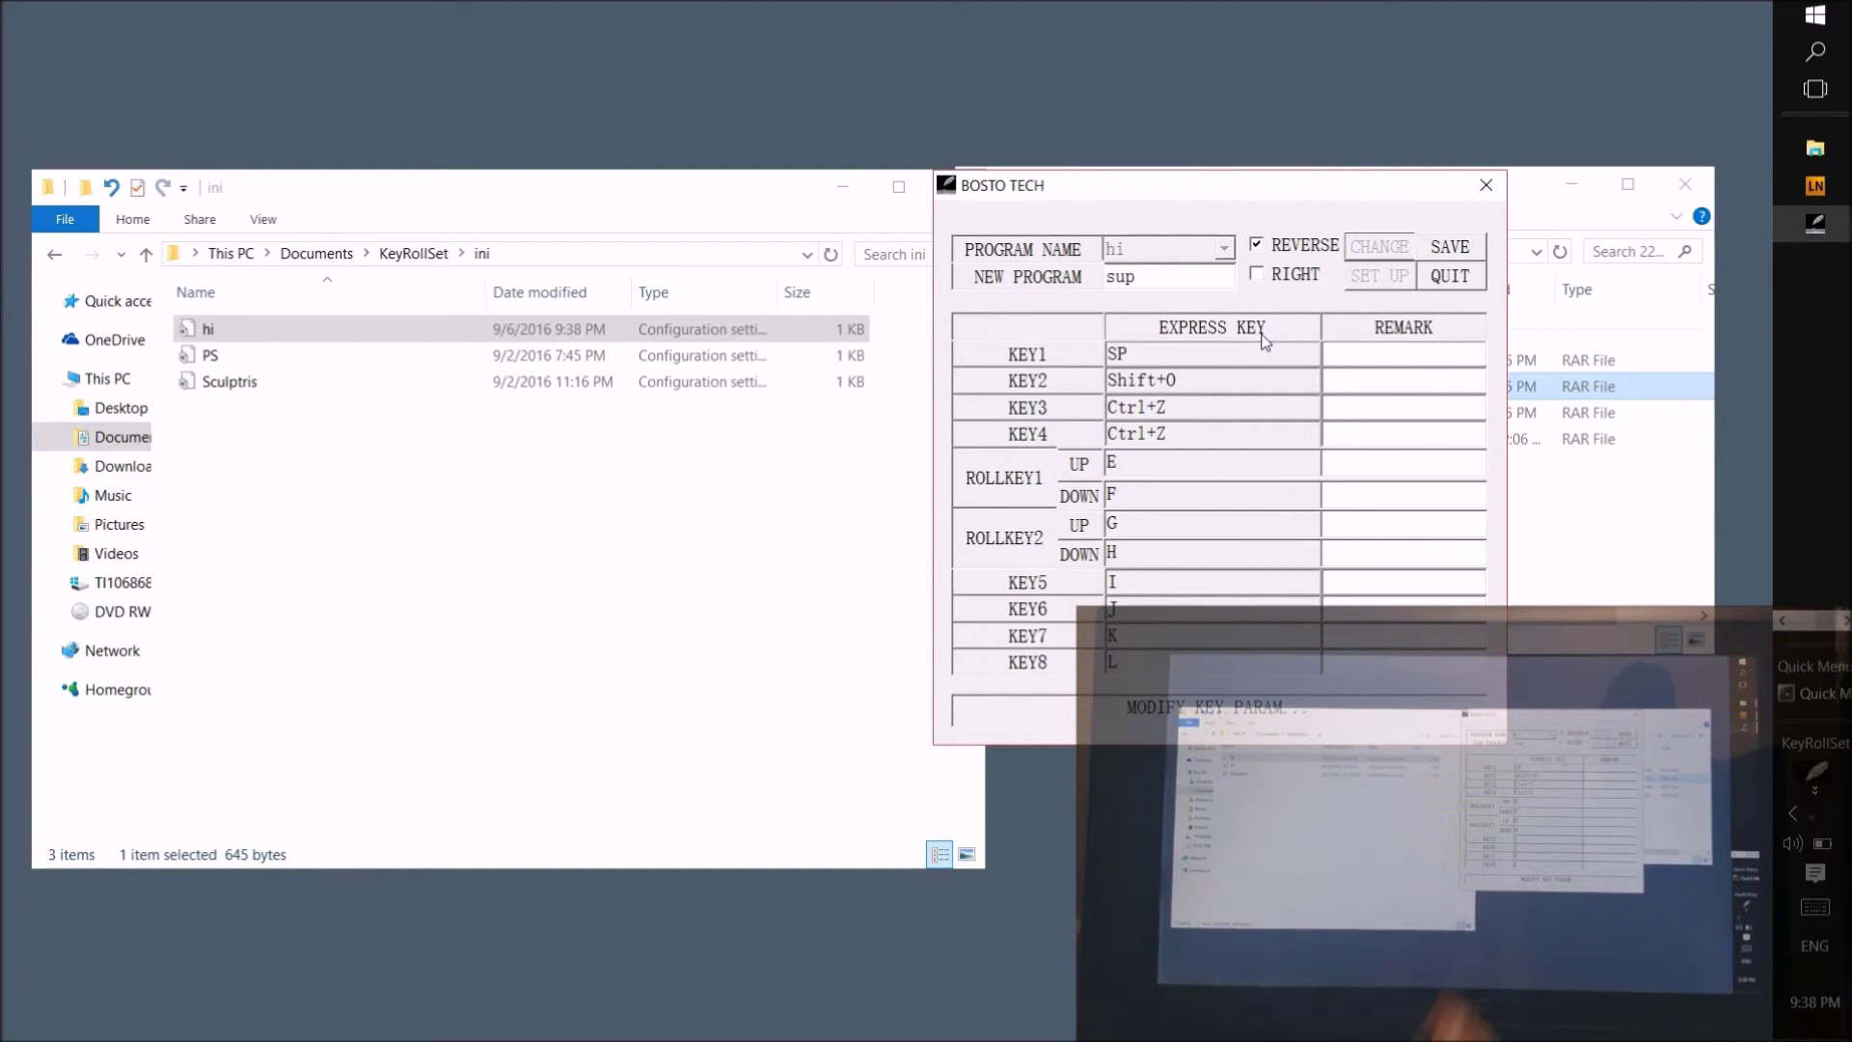
pyautogui.click(1291, 273)
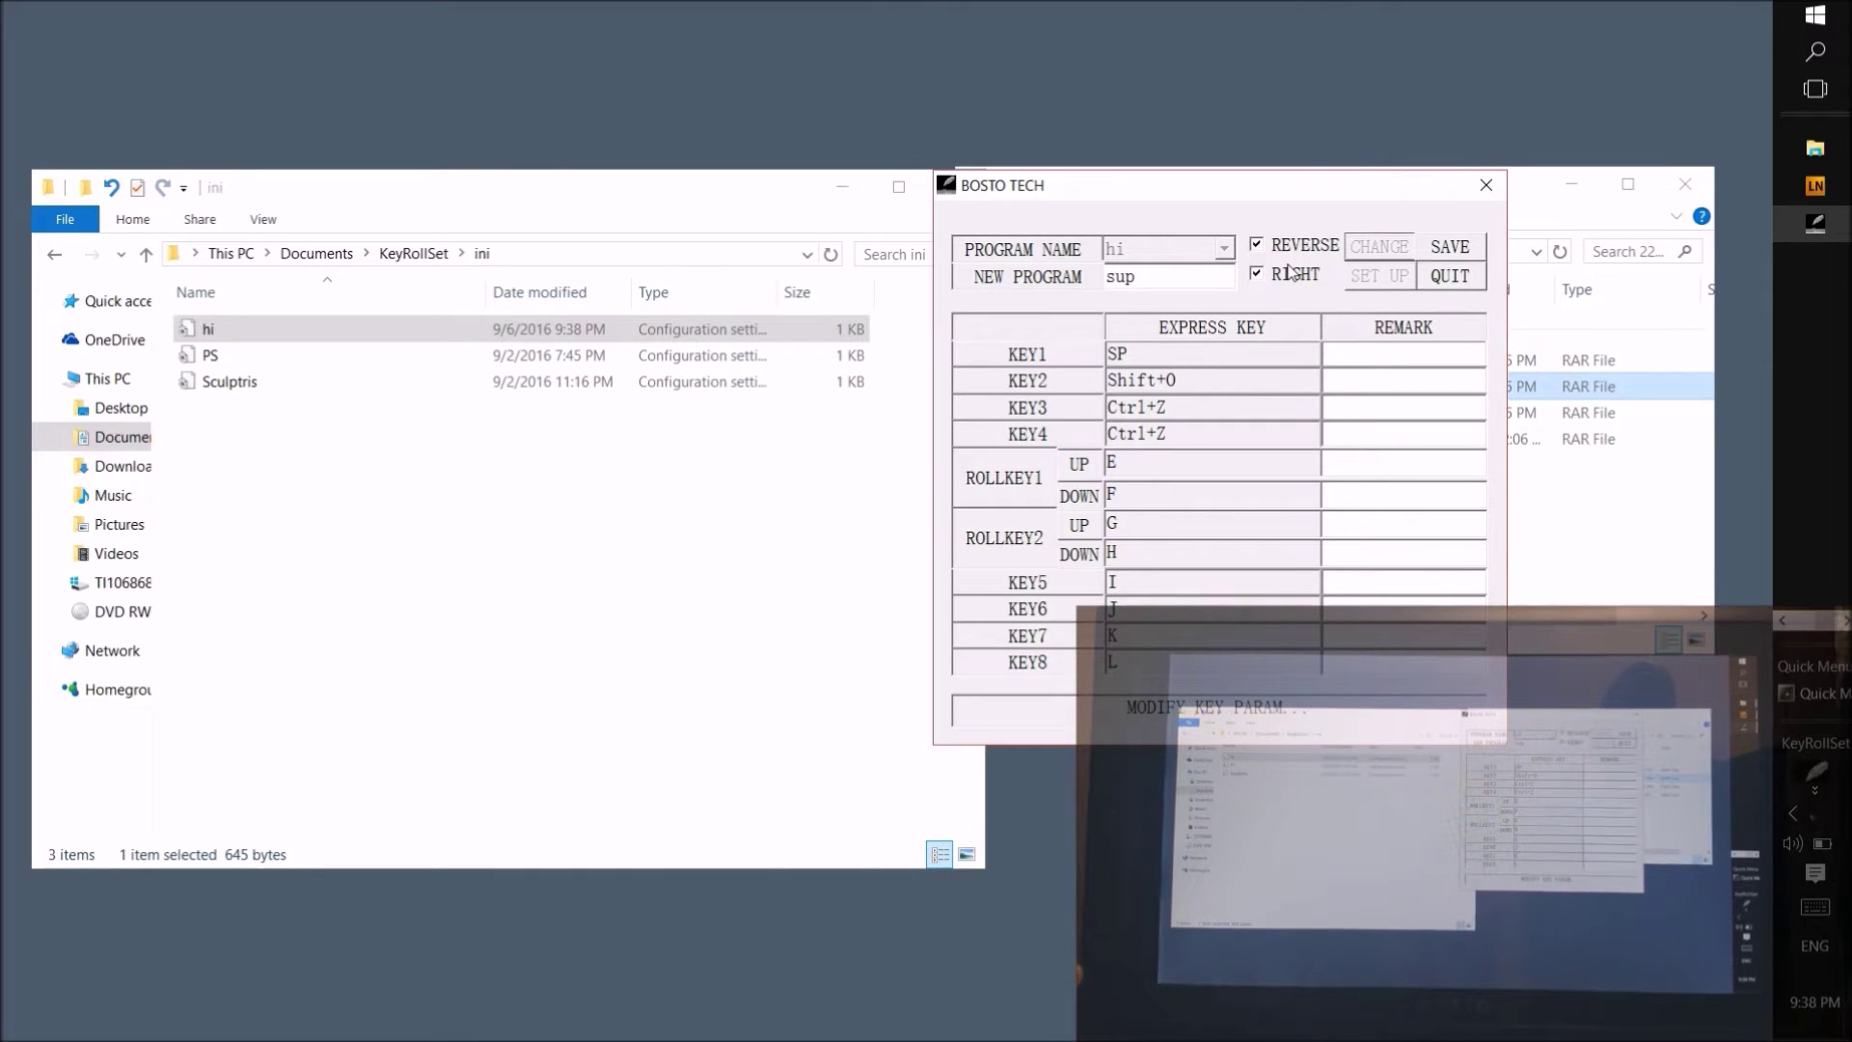
pyautogui.click(1258, 274)
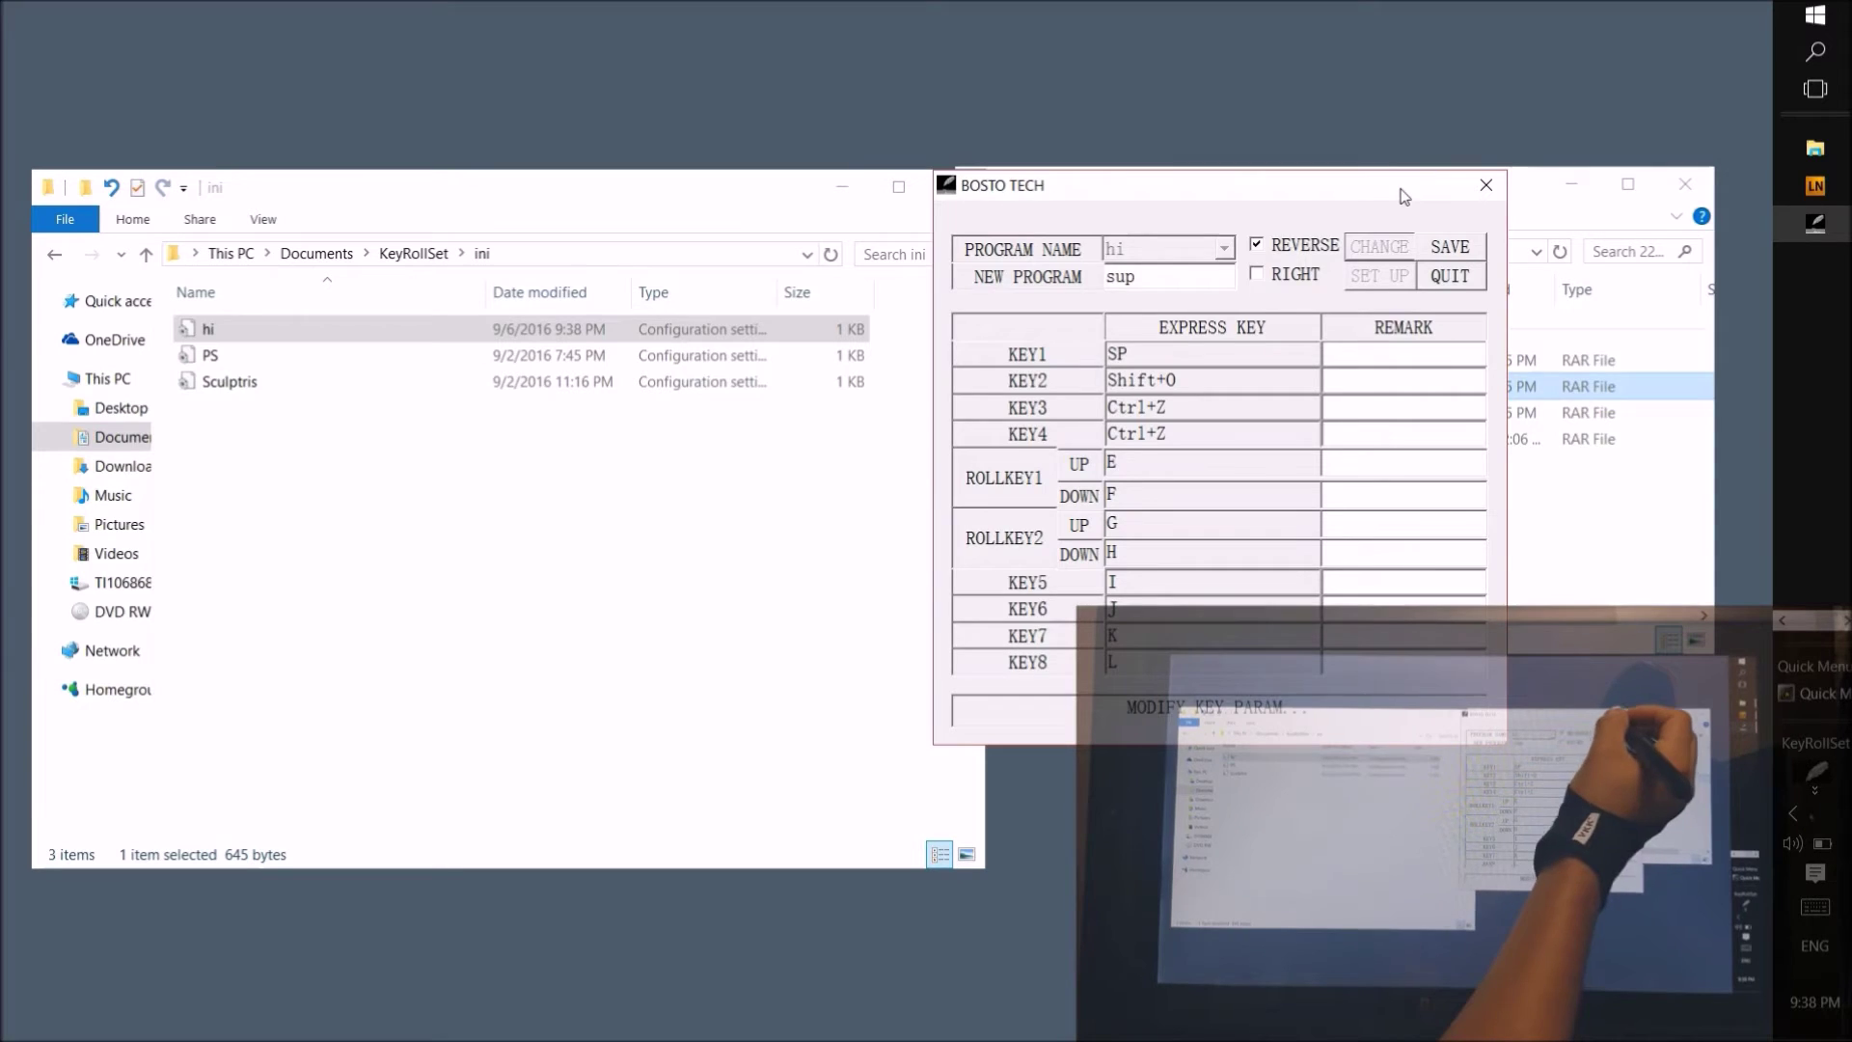
# Save the edited hi profile and load the PS profile
pyautogui.moveTo(1404, 187); pyautogui.dragTo(1497, 166)
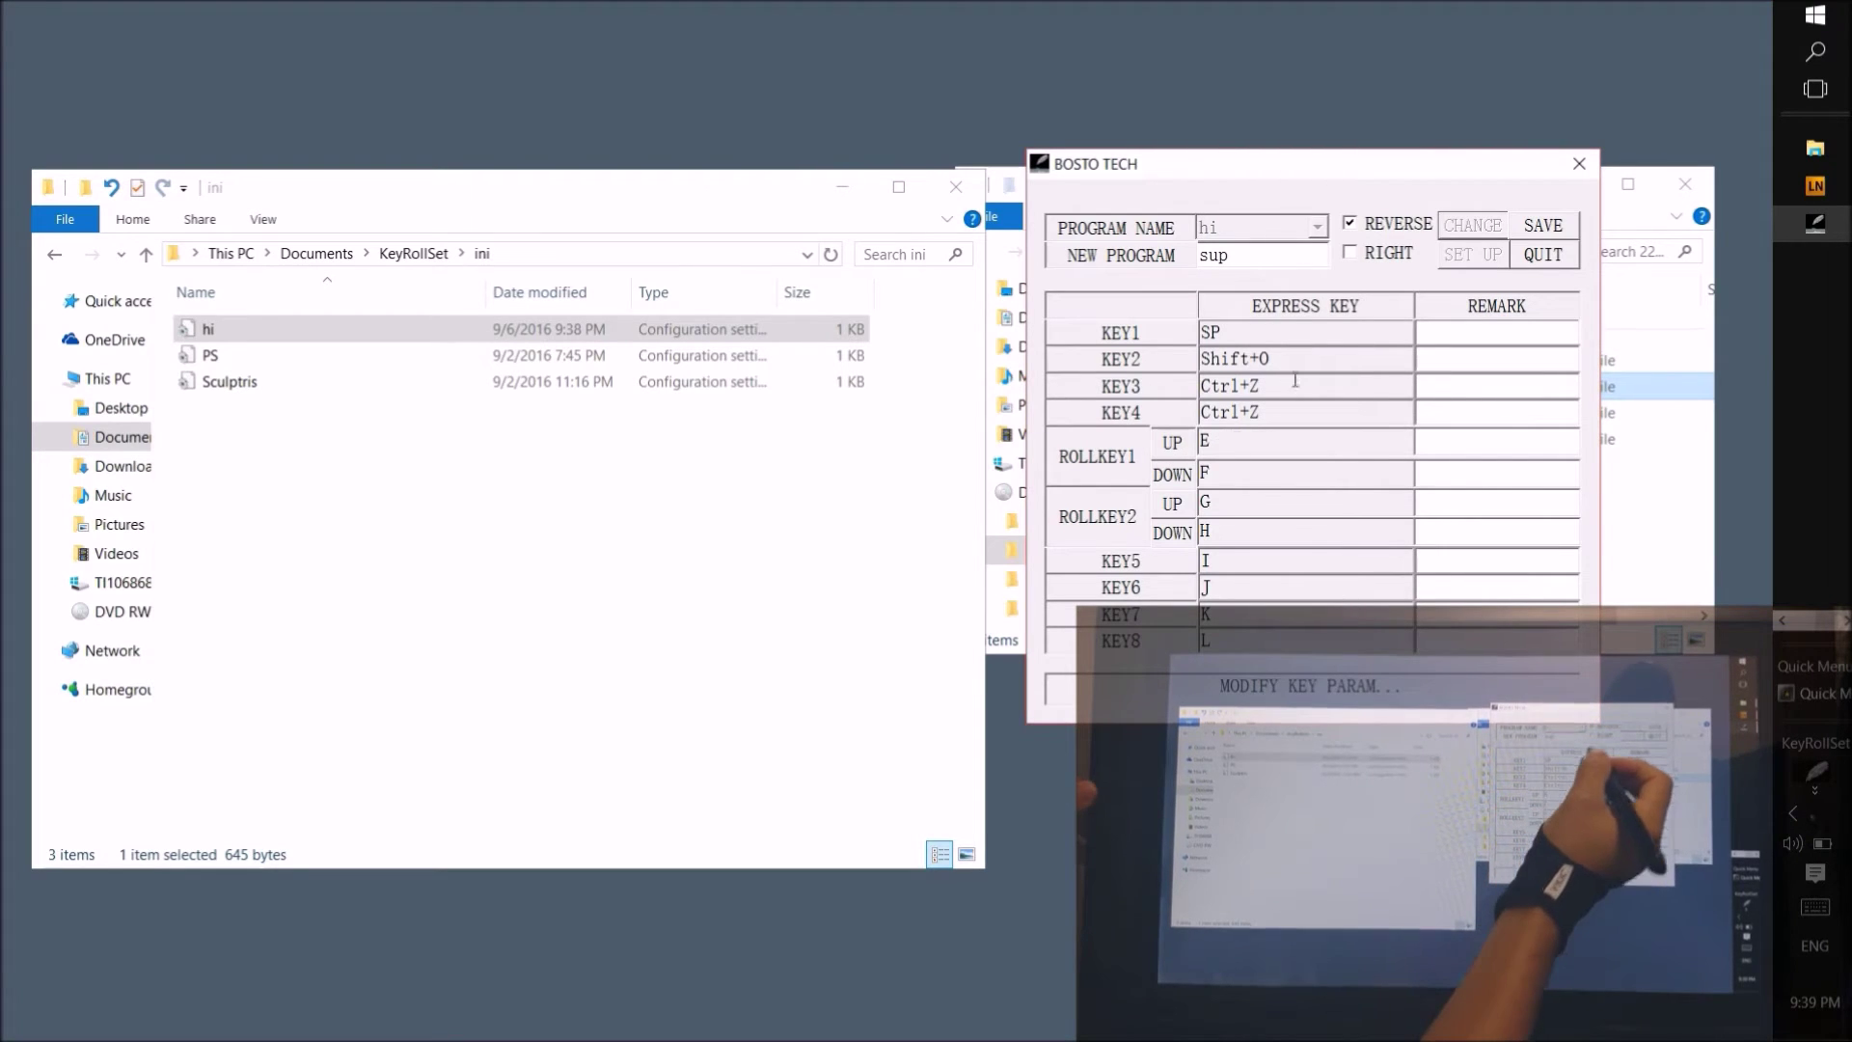
pyautogui.click(1540, 234)
pyautogui.click(1317, 226)
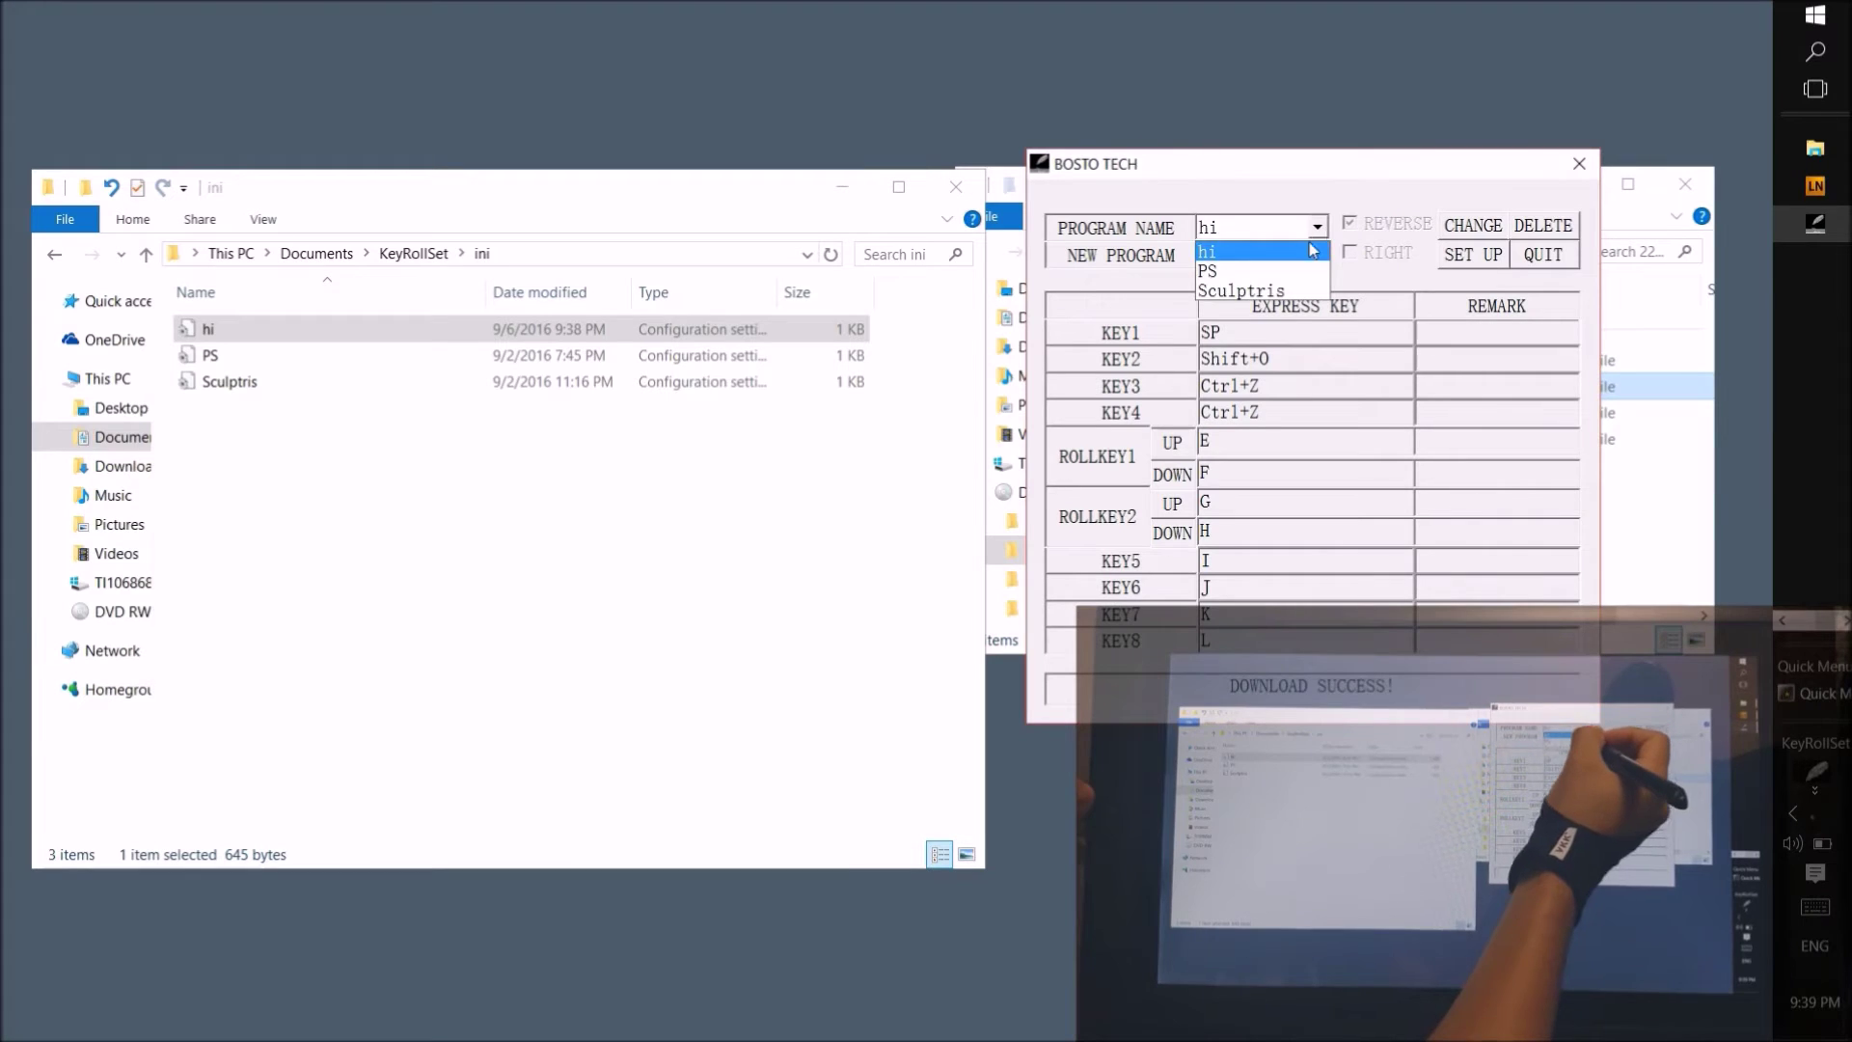
pyautogui.click(1245, 258)
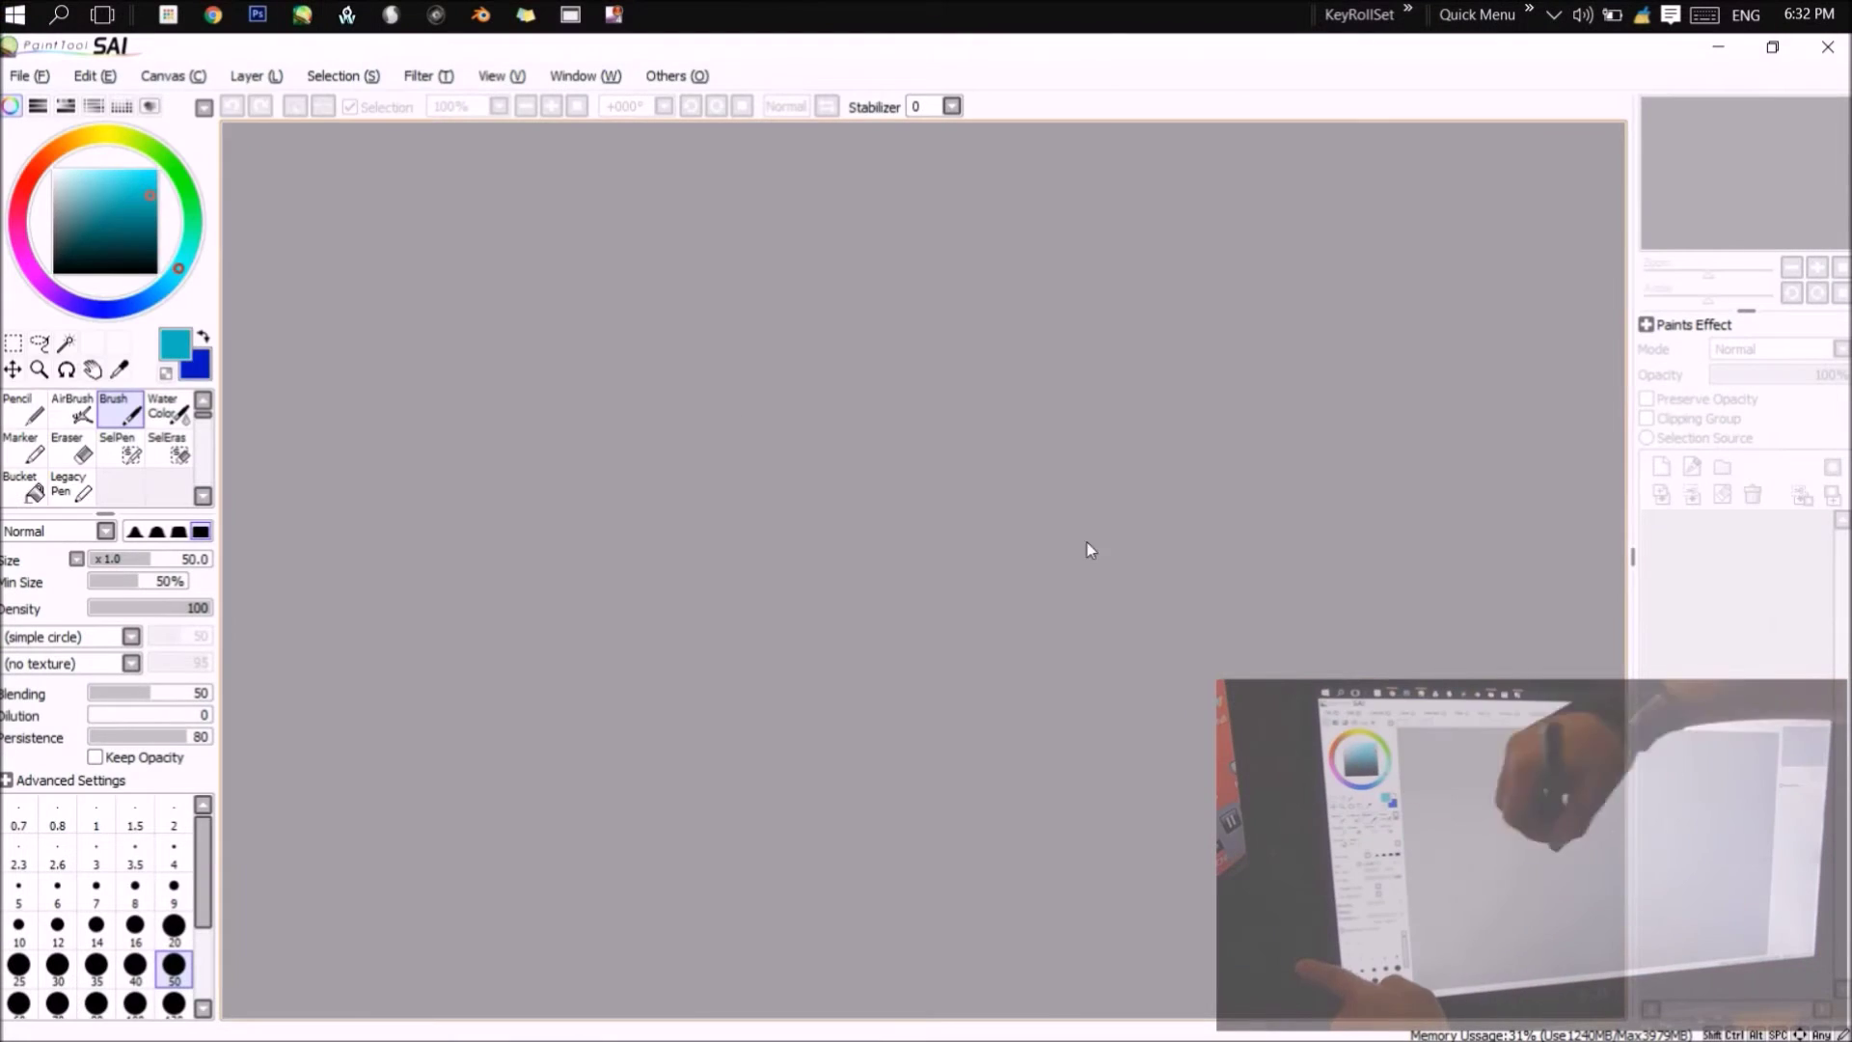
# Create a new blank canvas and draw test strokes across it
pyautogui.hotkey('ctrl', 'n')
pyautogui.press('Return')
pyautogui.moveTo(653, 529)
pyautogui.mouseDown()
pyautogui.moveTo(1389, 589)
pyautogui.moveTo(1033, 322)
pyautogui.moveTo(1205, 487)
pyautogui.mouseUp()
# Set Digitizer Support coordinates to Mouse mode in Others > Options
pyautogui.click(675, 76)
pyautogui.click(694, 97)
pyautogui.click(796, 484)
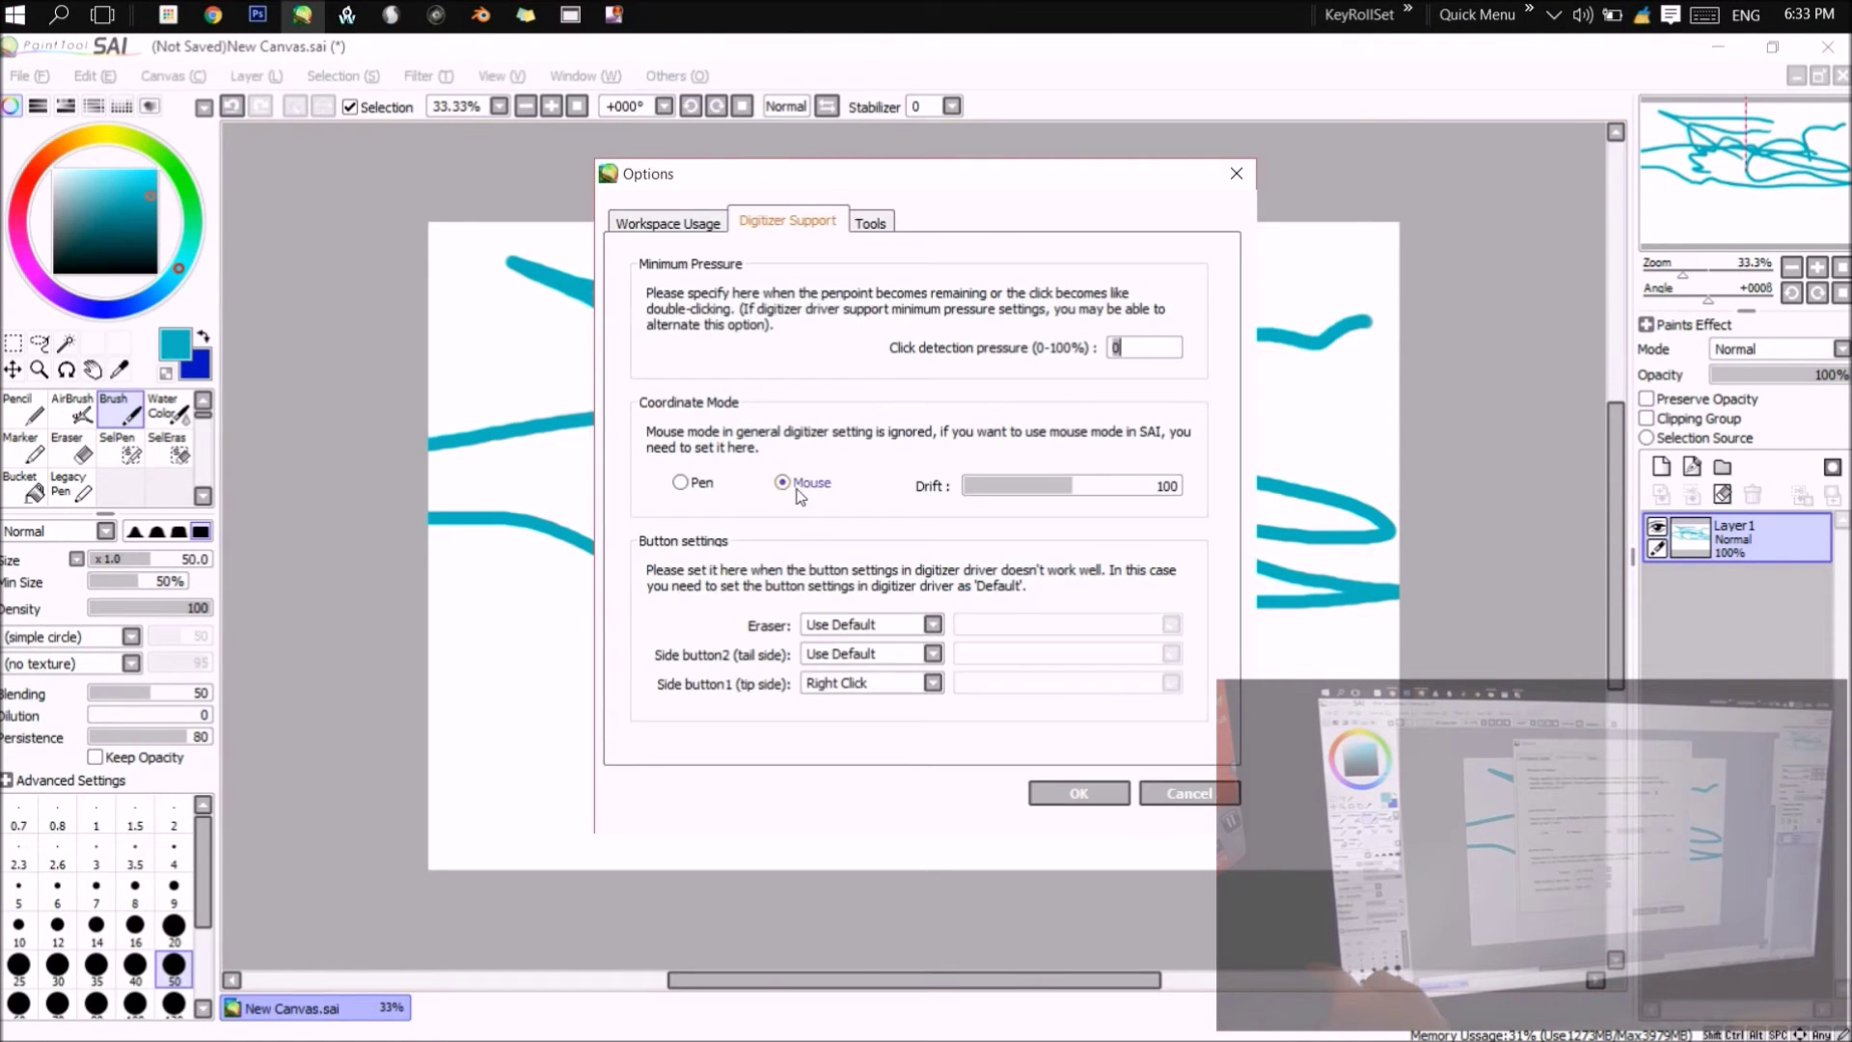
pyautogui.click(1053, 785)
# Draw more test strokes, then close the unsaved canvas
pyautogui.moveTo(1254, 738)
pyautogui.mouseDown()
pyautogui.moveTo(980, 775)
pyautogui.moveTo(940, 545)
pyautogui.moveTo(1386, 440)
pyautogui.mouseUp()
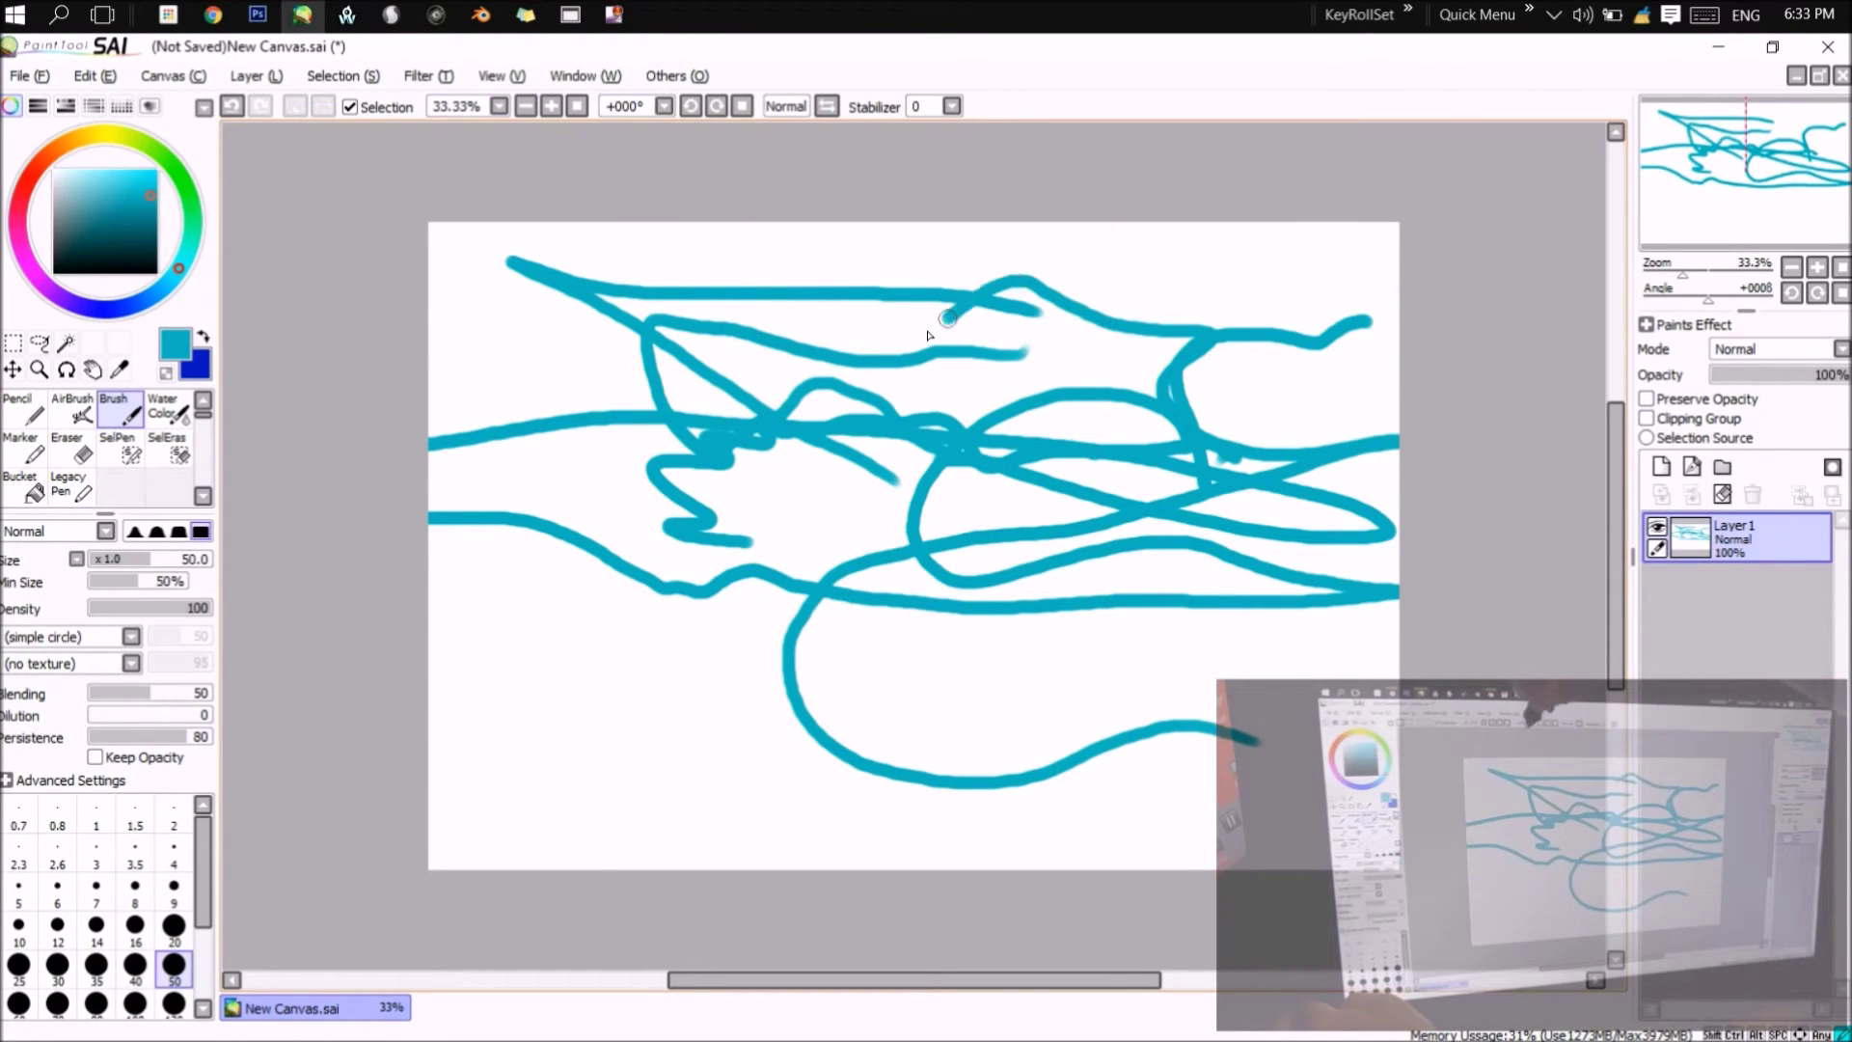
pyautogui.moveTo(467, 372)
pyautogui.mouseDown()
pyautogui.moveTo(772, 848)
pyautogui.moveTo(1361, 547)
pyautogui.mouseUp()
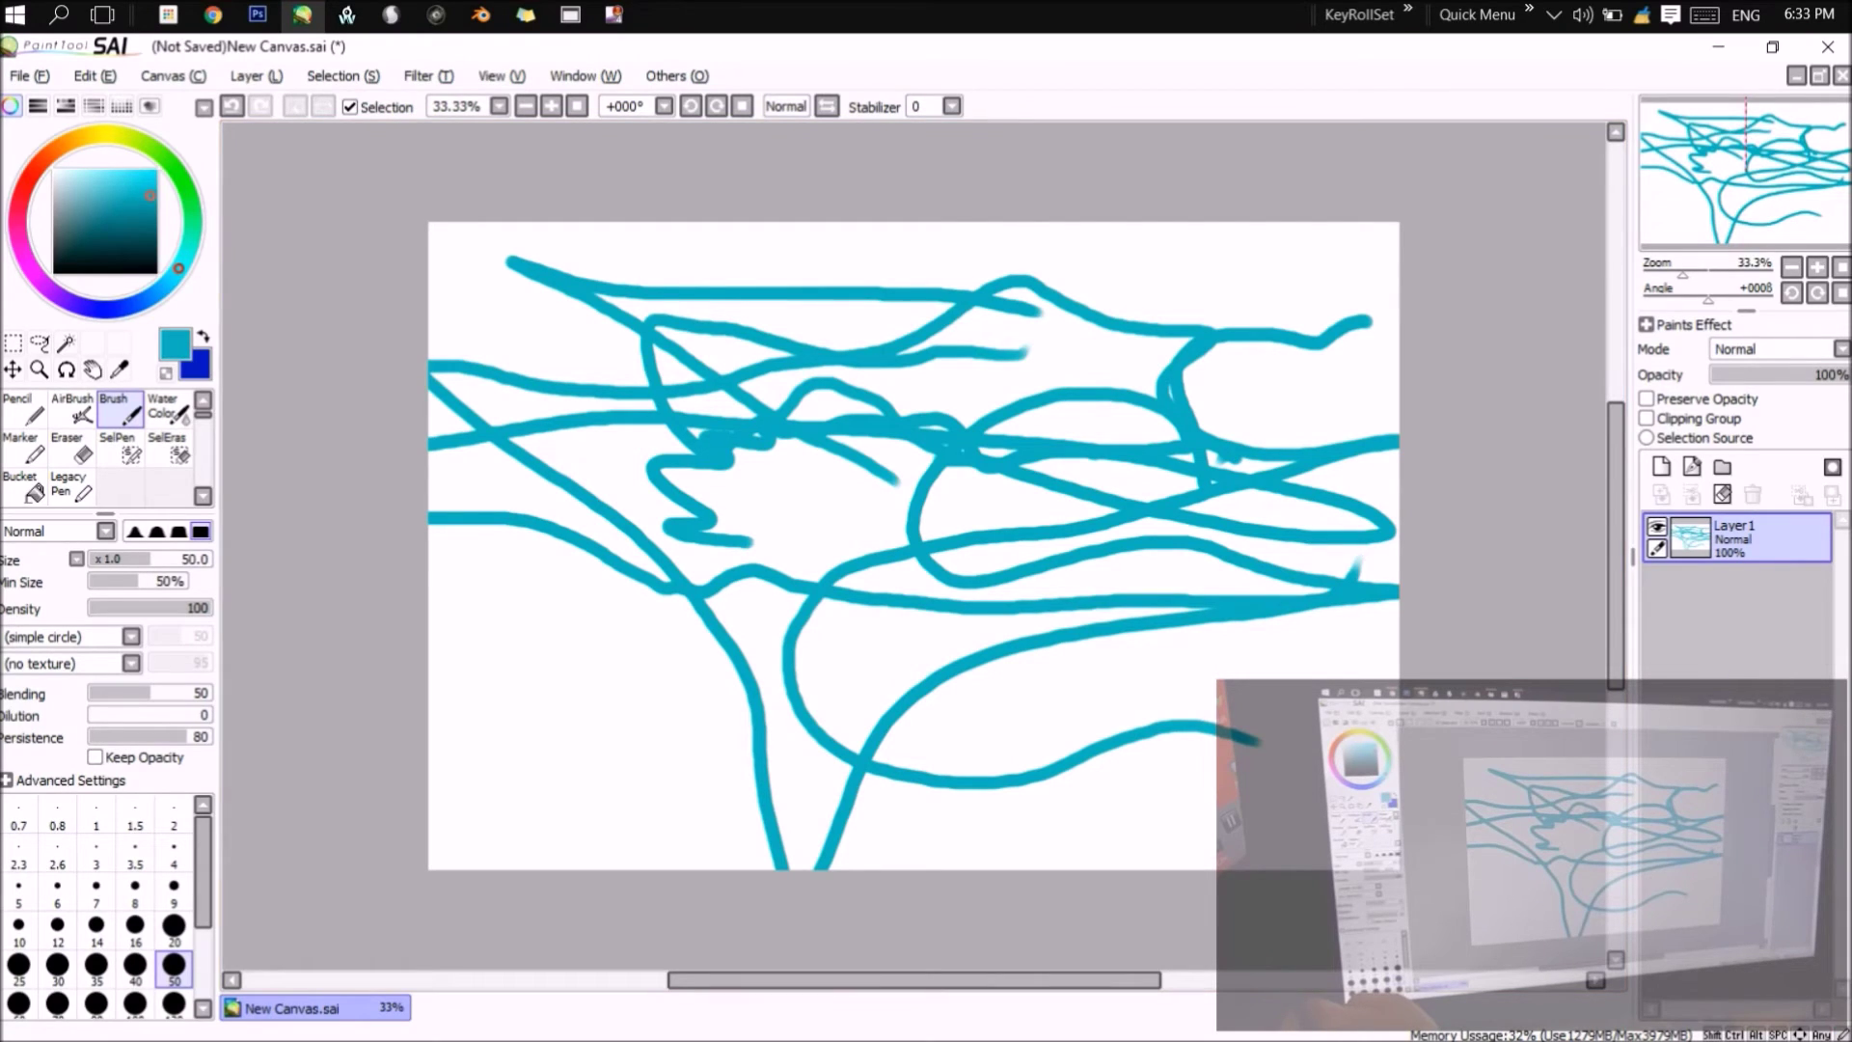
pyautogui.click(1832, 75)
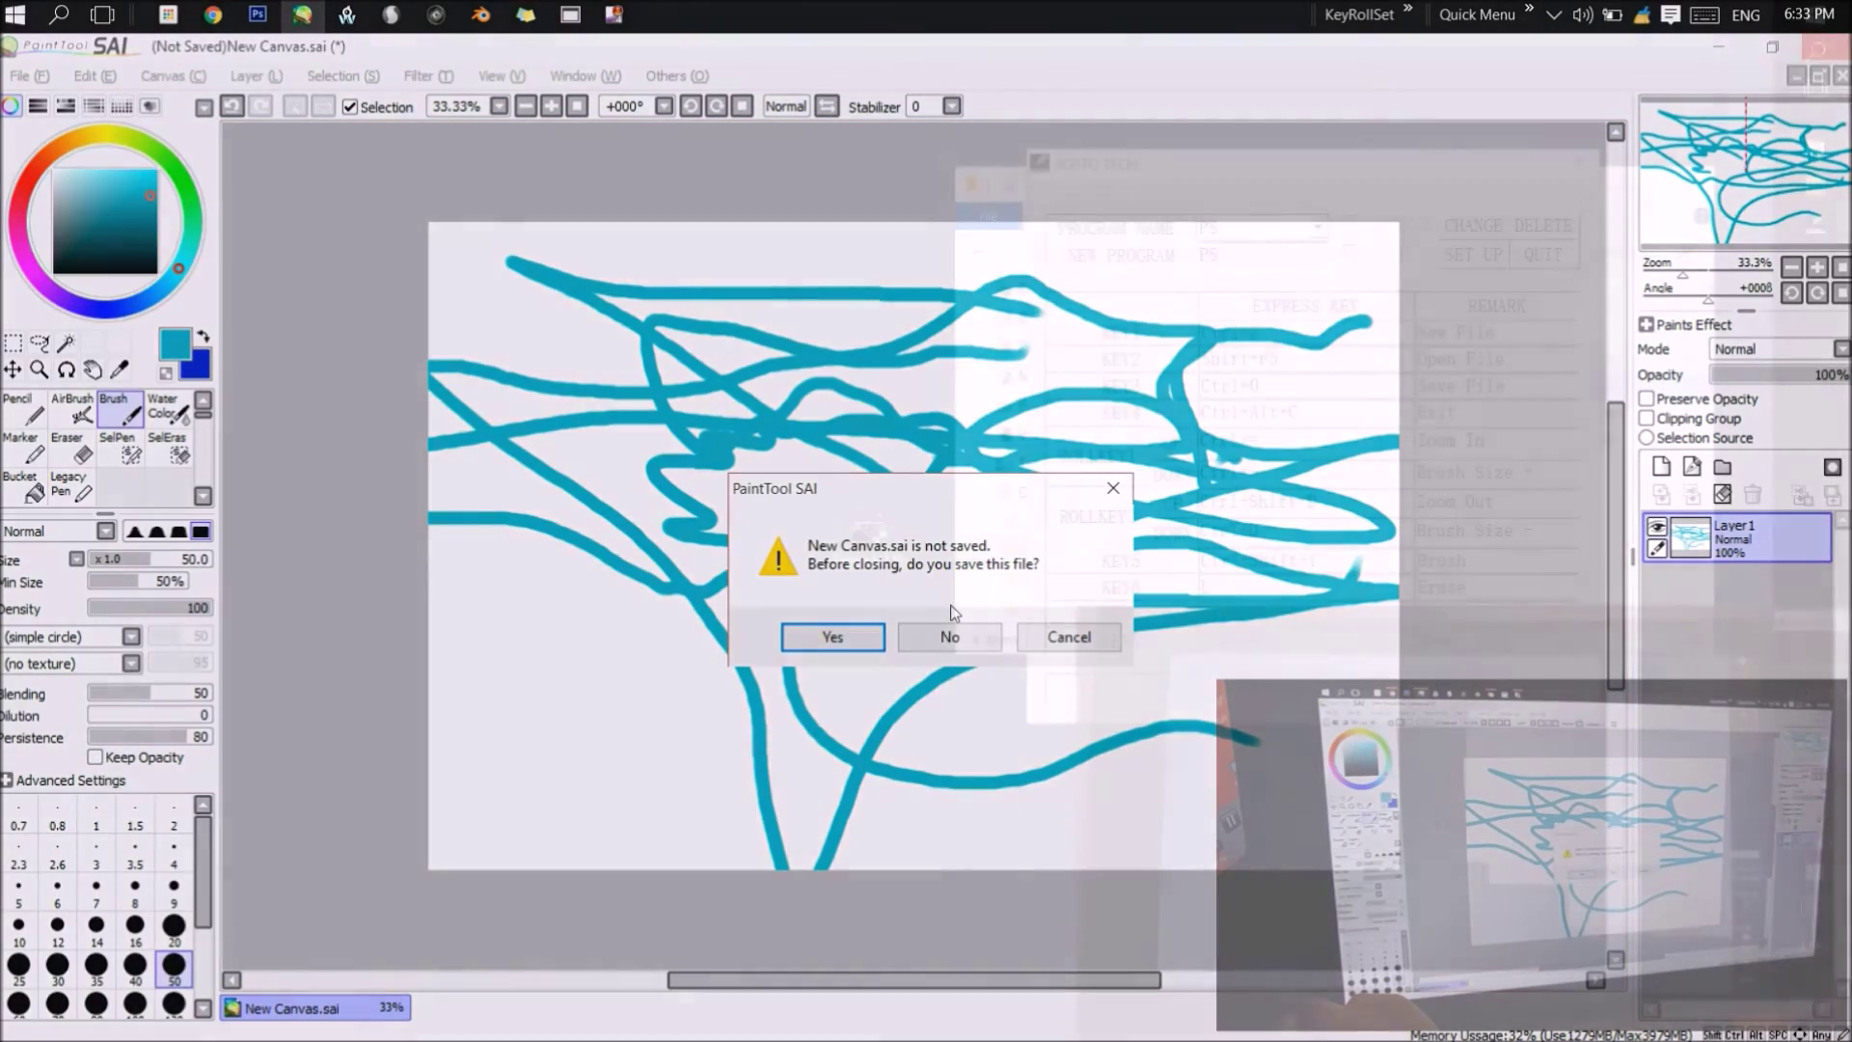
pyautogui.moveTo(1844, 133); pyautogui.dragTo(919, 138)
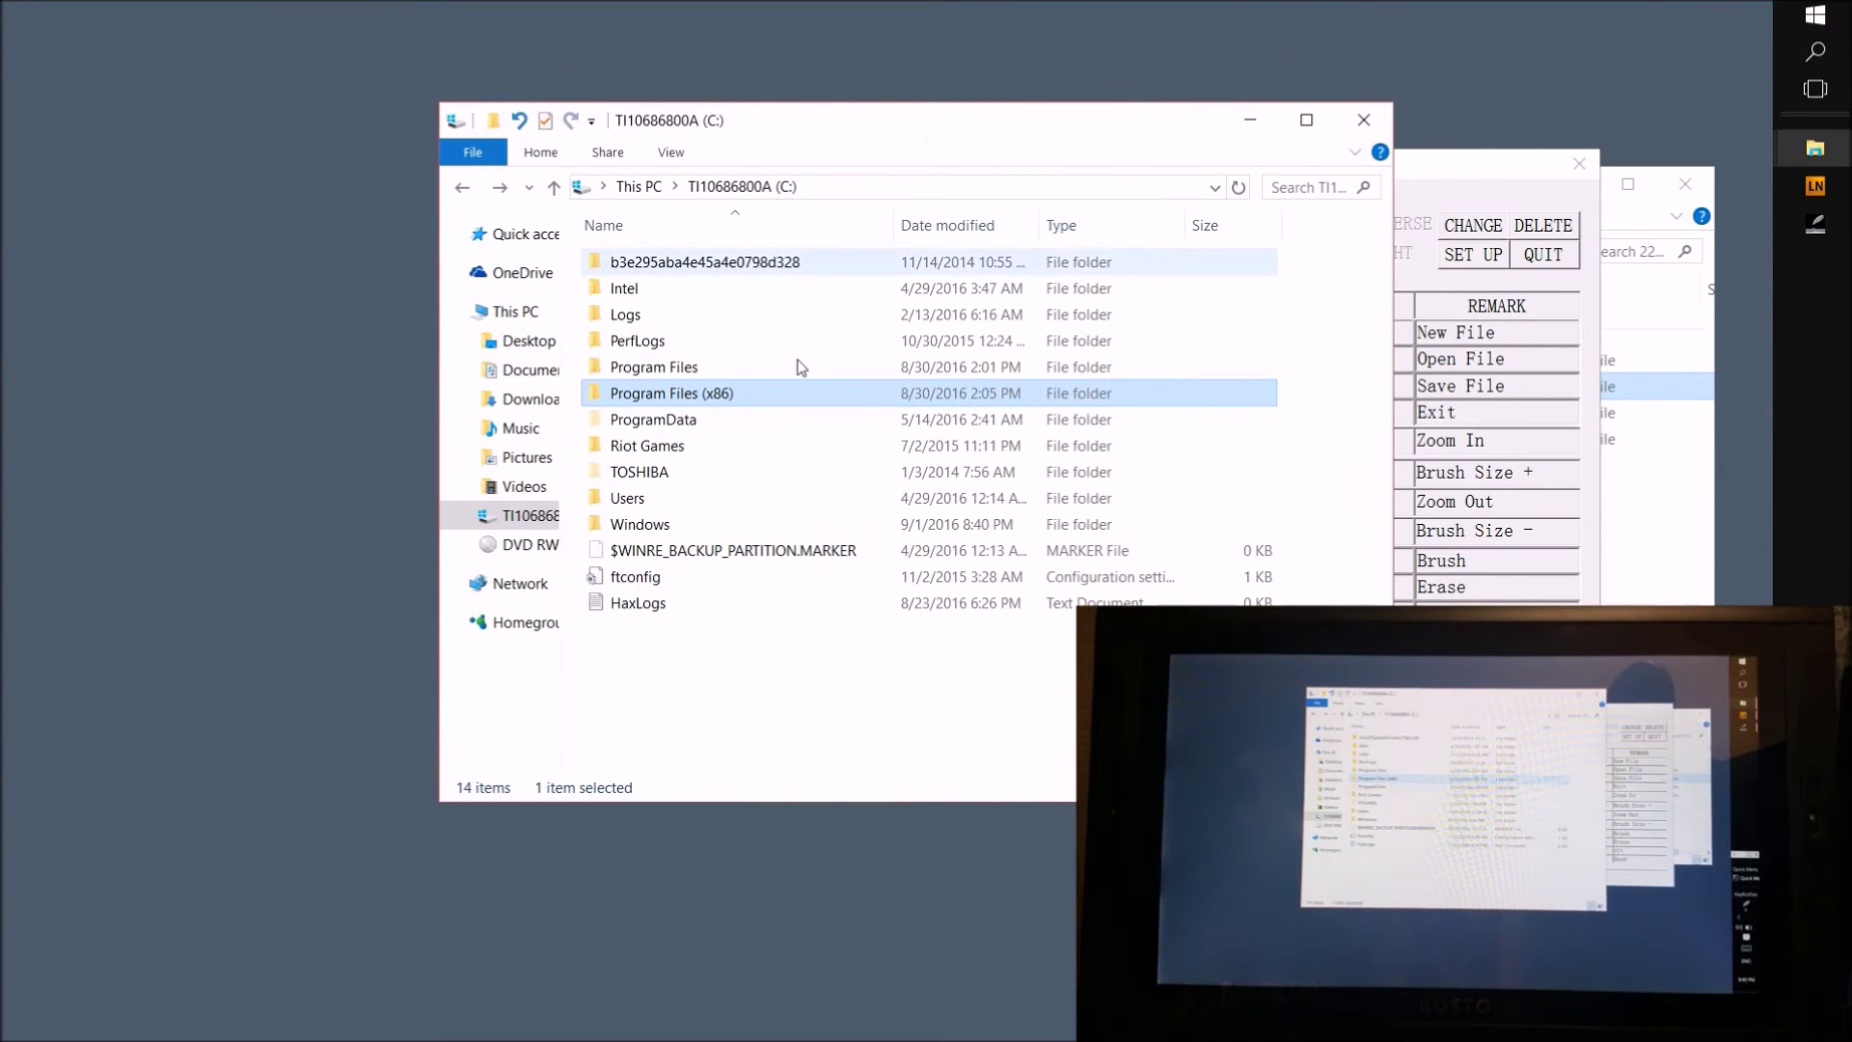
# Go to C:\Program Files (x86)\PaintToolSAI and right-click the sai application
pyautogui.doubleClick(681, 399)
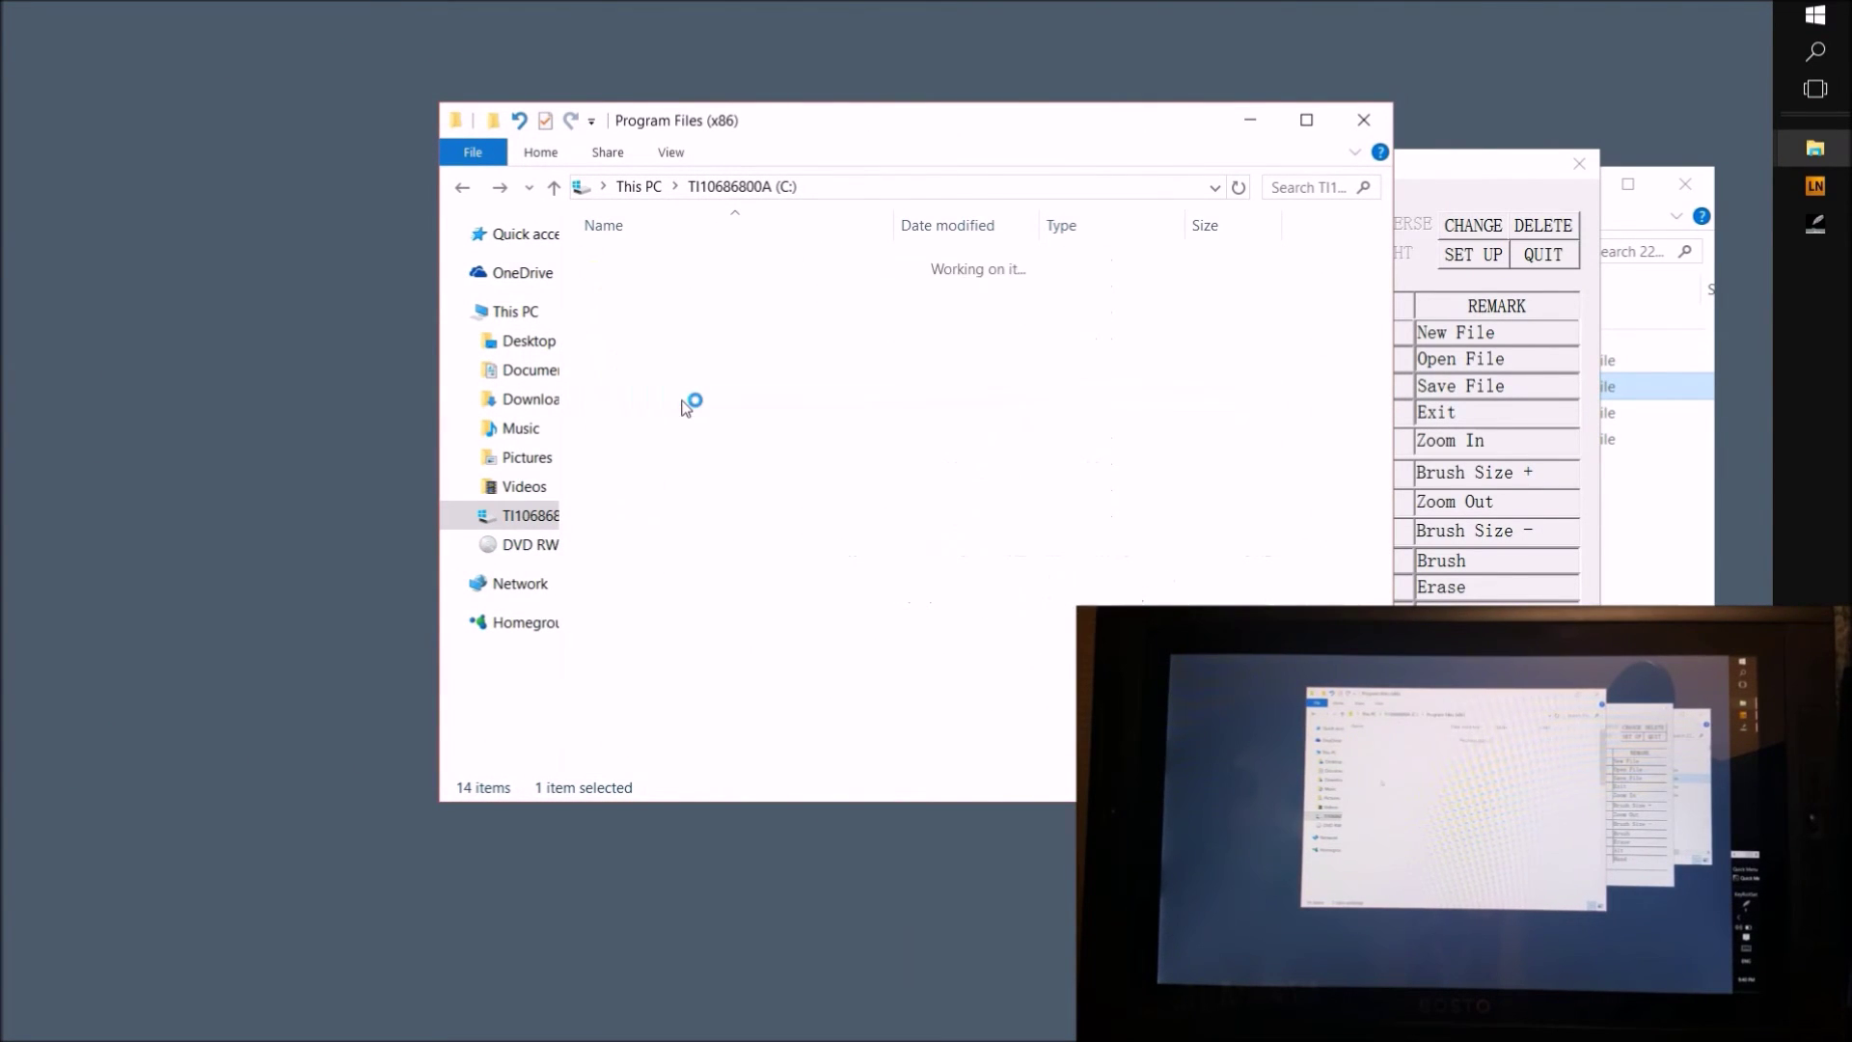
pyautogui.scroll(-8, 639, 573)
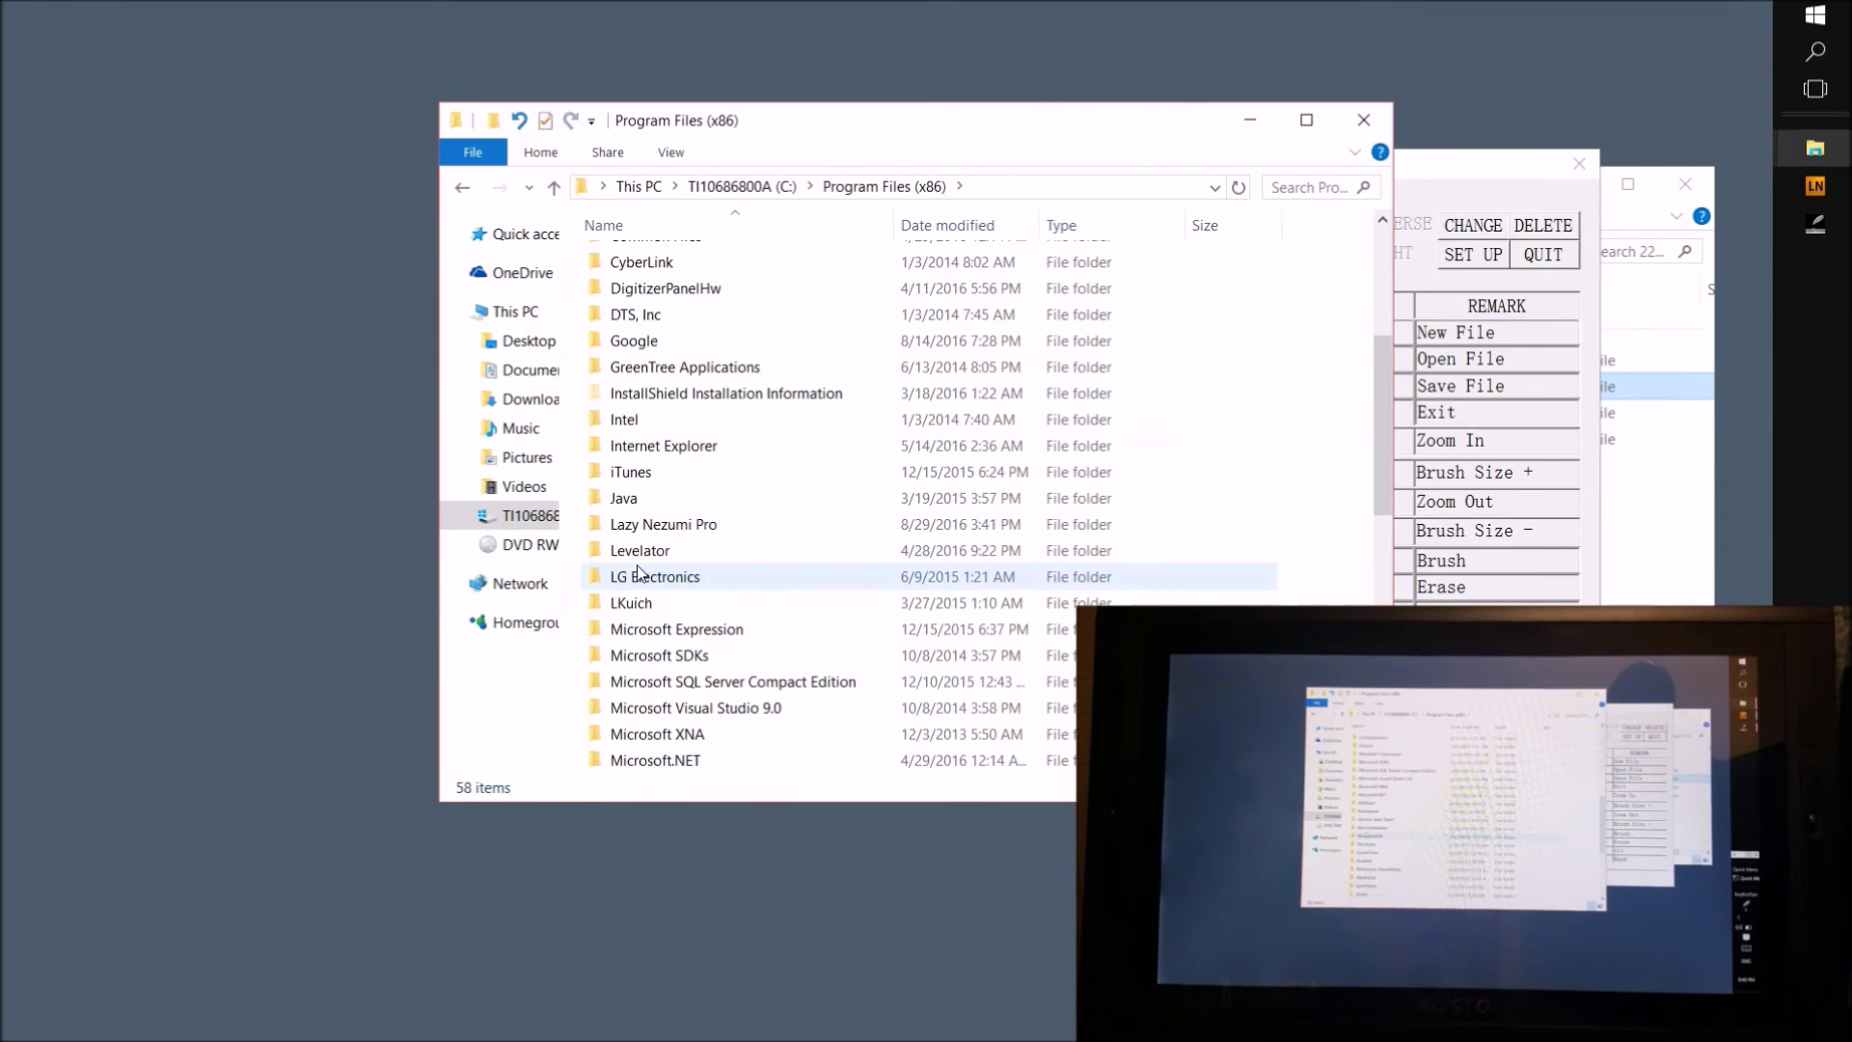
pyautogui.doubleClick(654, 579)
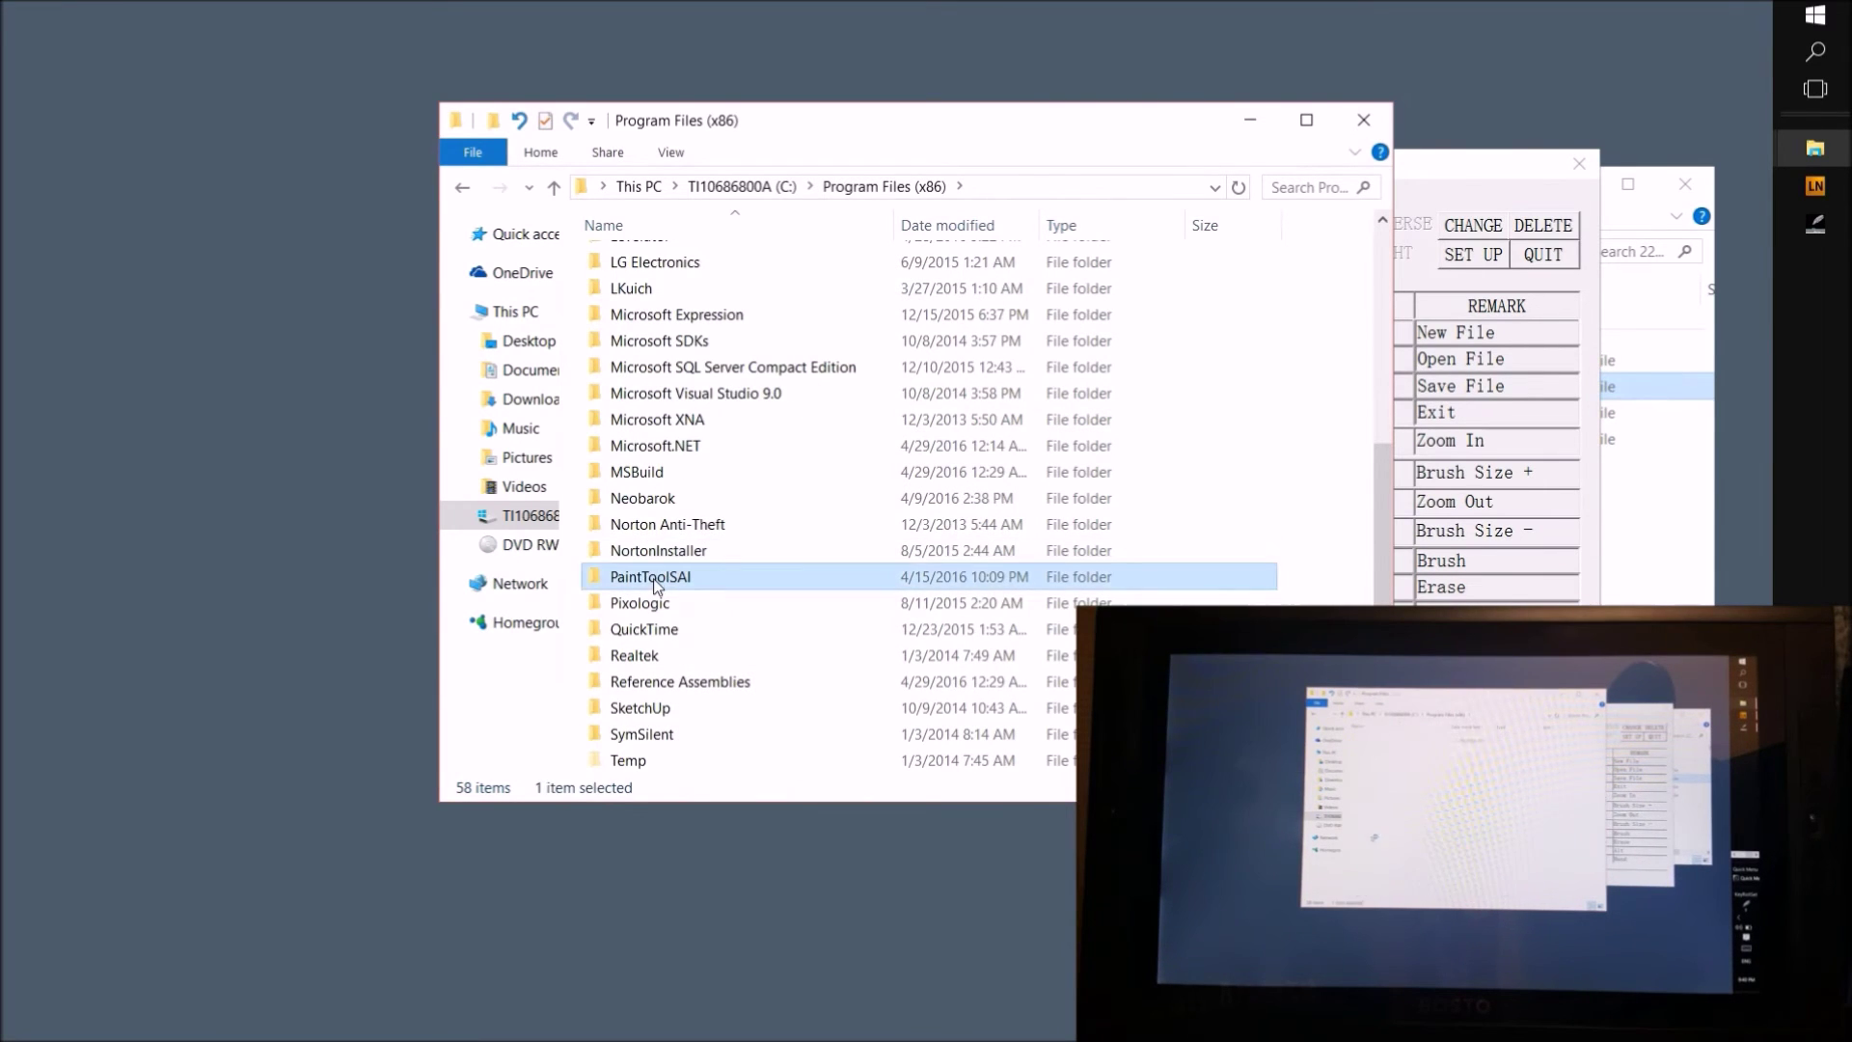
pyautogui.click(619, 628)
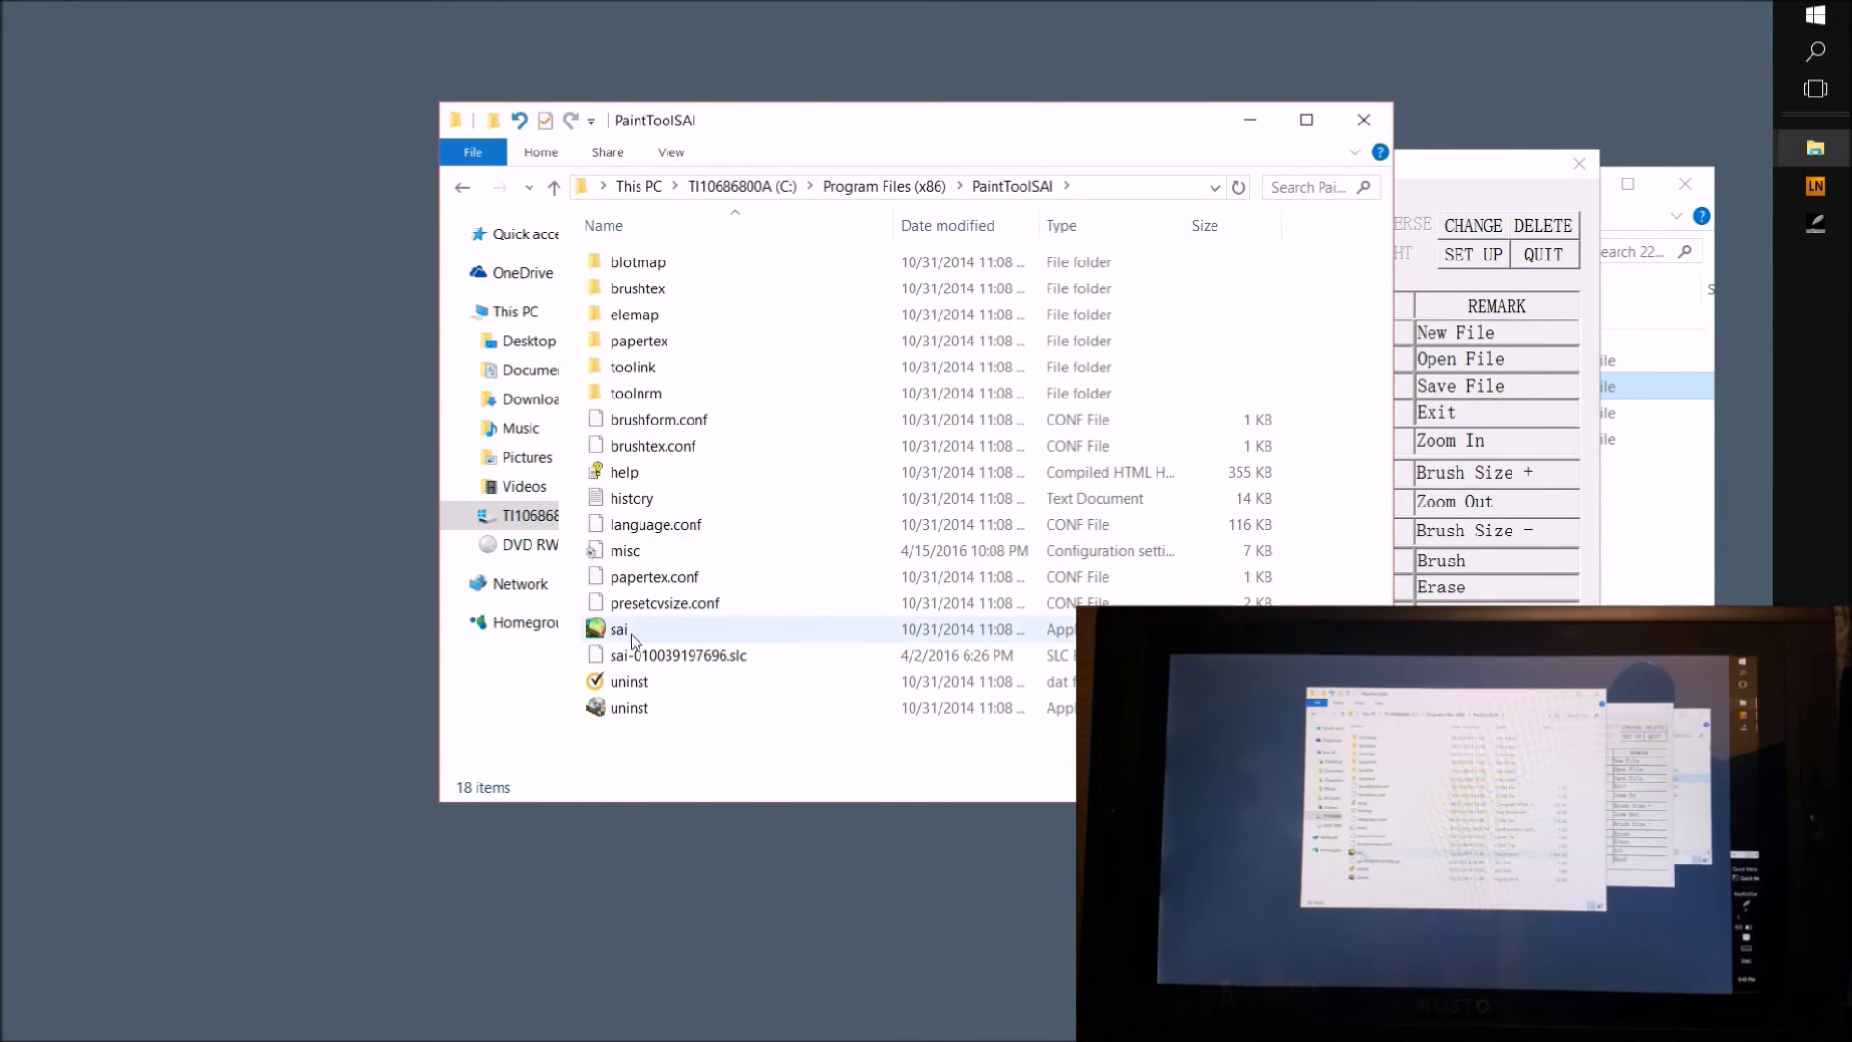
pyautogui.rightClick(625, 632)
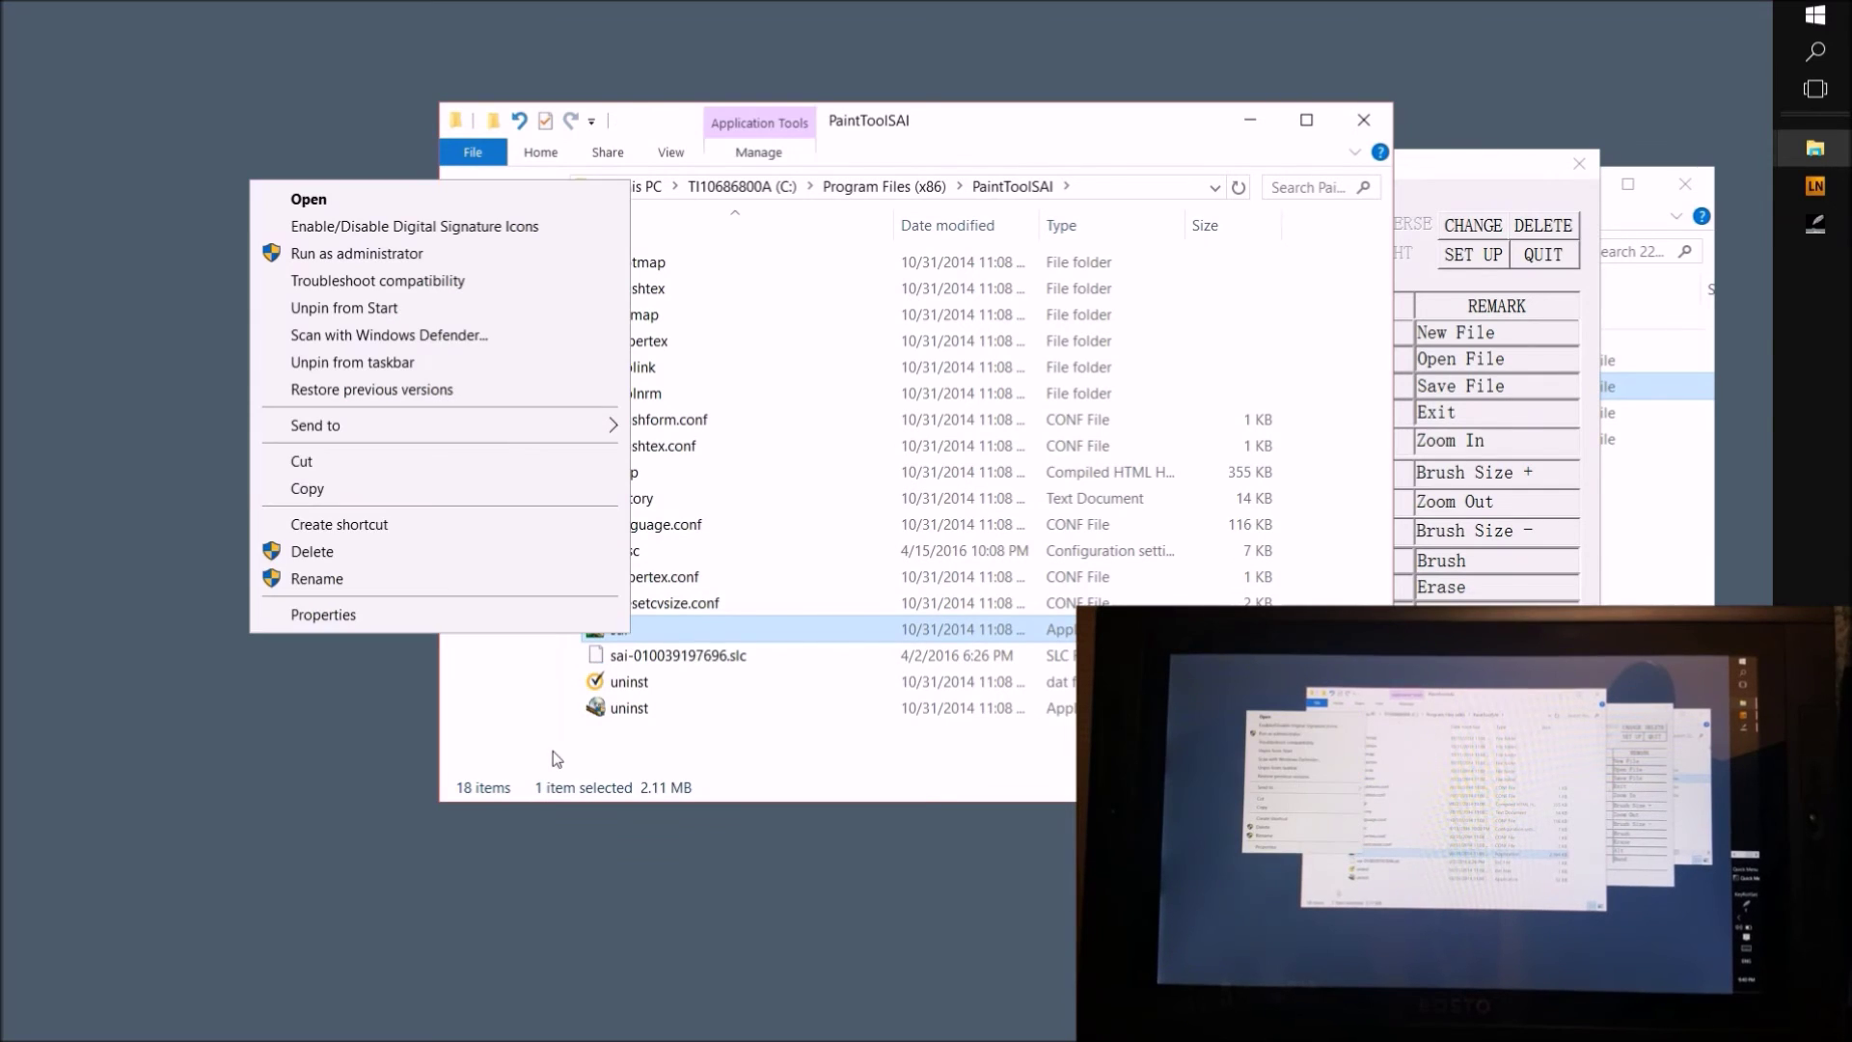
# Tick 'Disable display scaling on high DPI settings' in sai's Compatibility properties and apply it
pyautogui.click(421, 612)
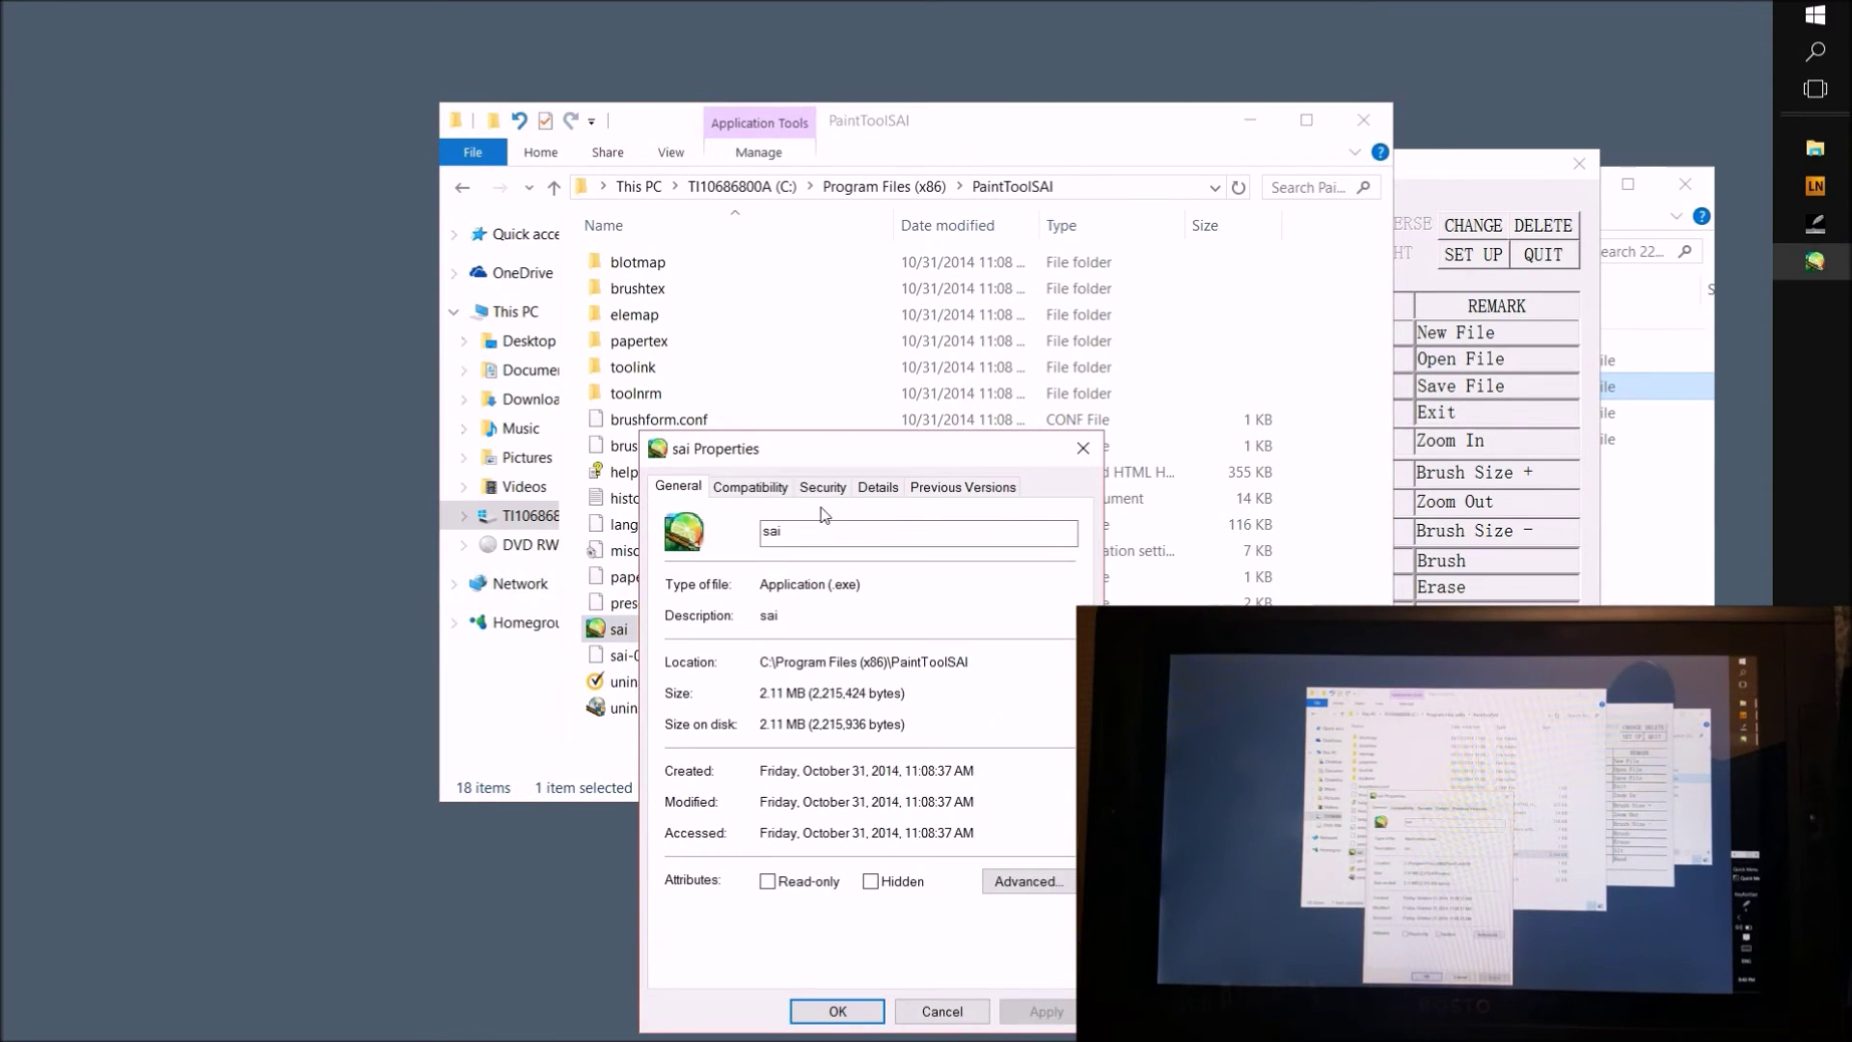
pyautogui.click(778, 489)
pyautogui.moveTo(808, 462); pyautogui.dragTo(782, 279)
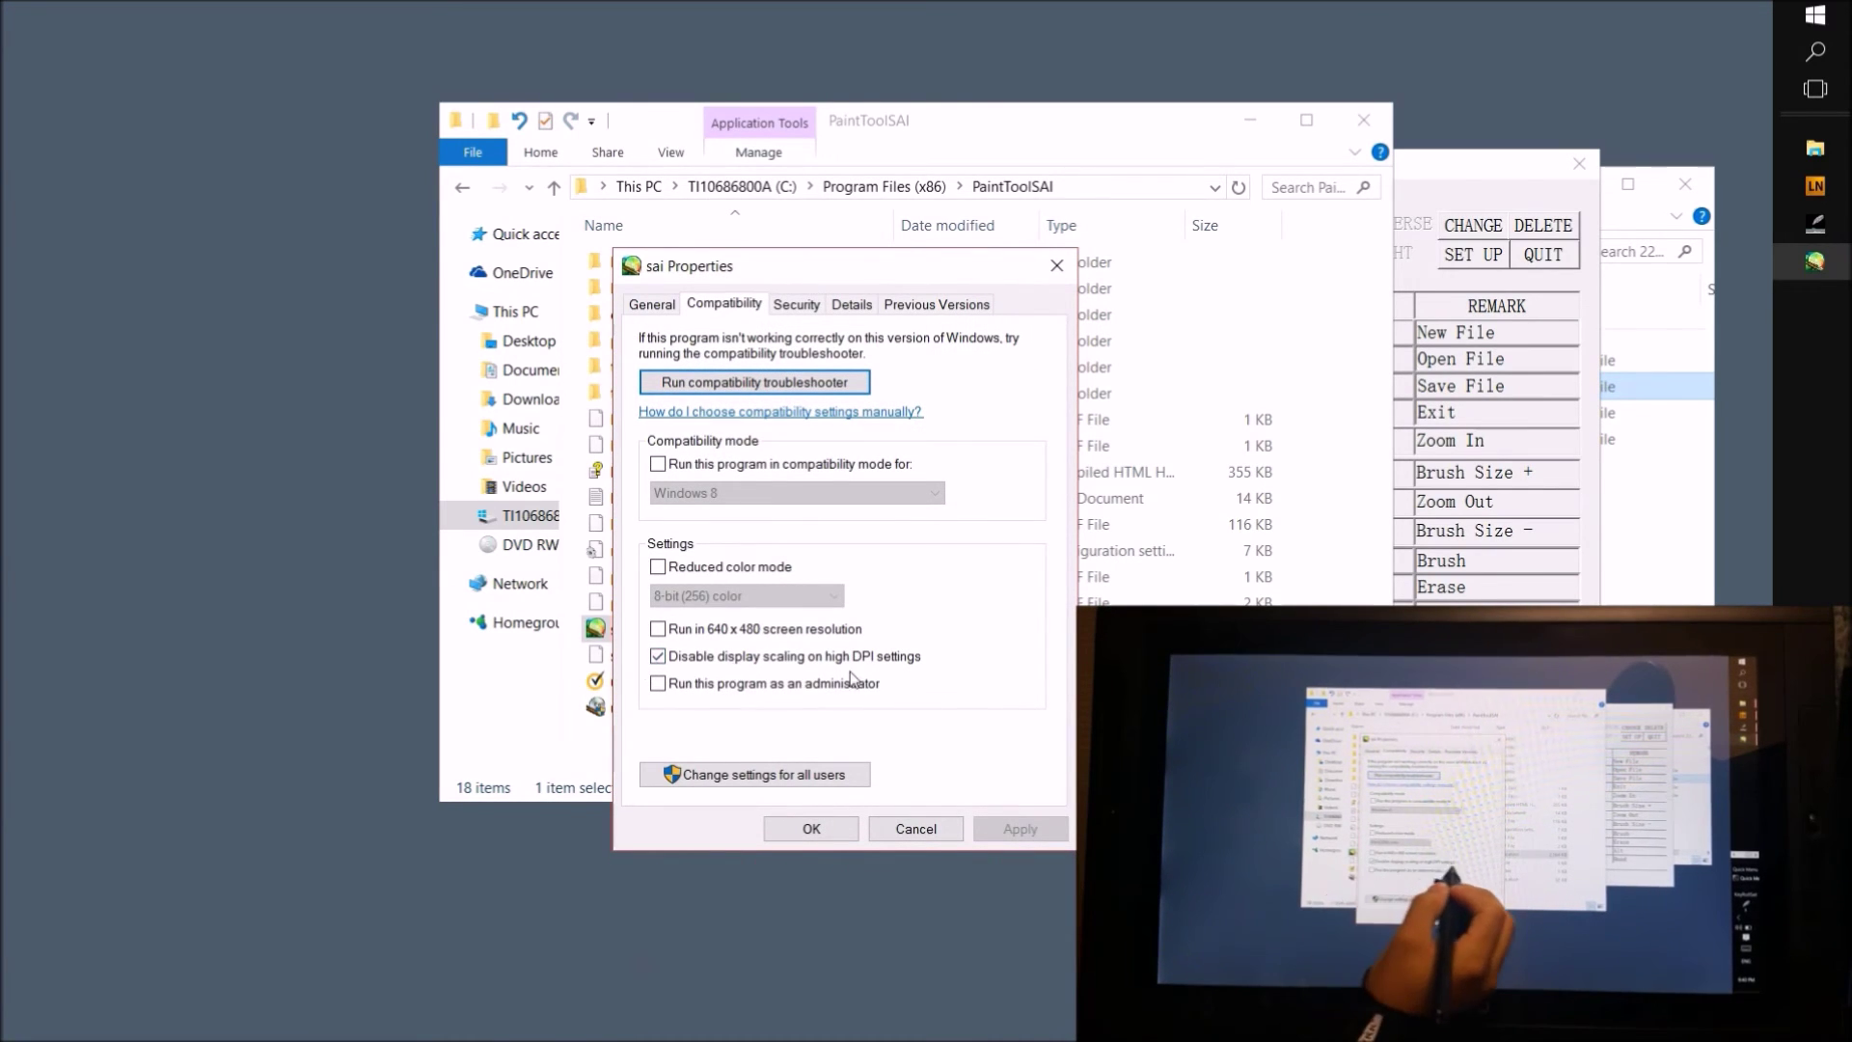
pyautogui.click(659, 657)
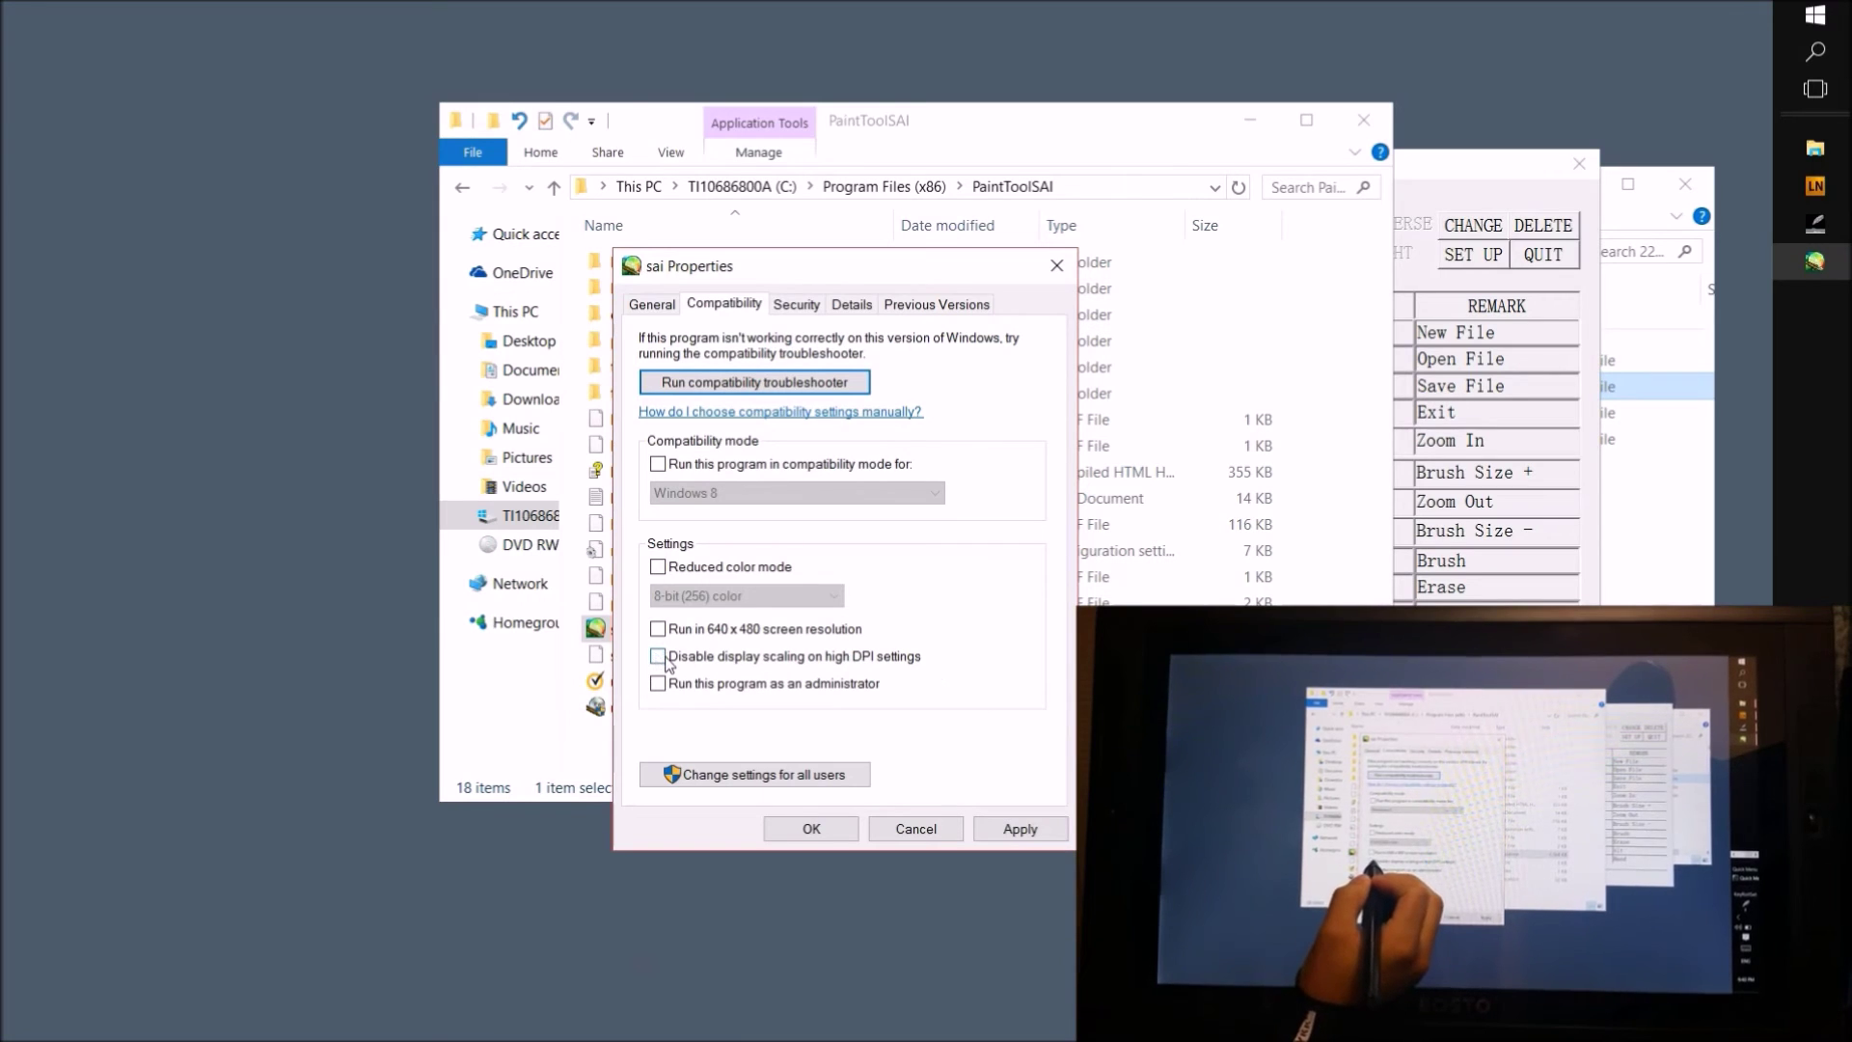
pyautogui.click(812, 829)
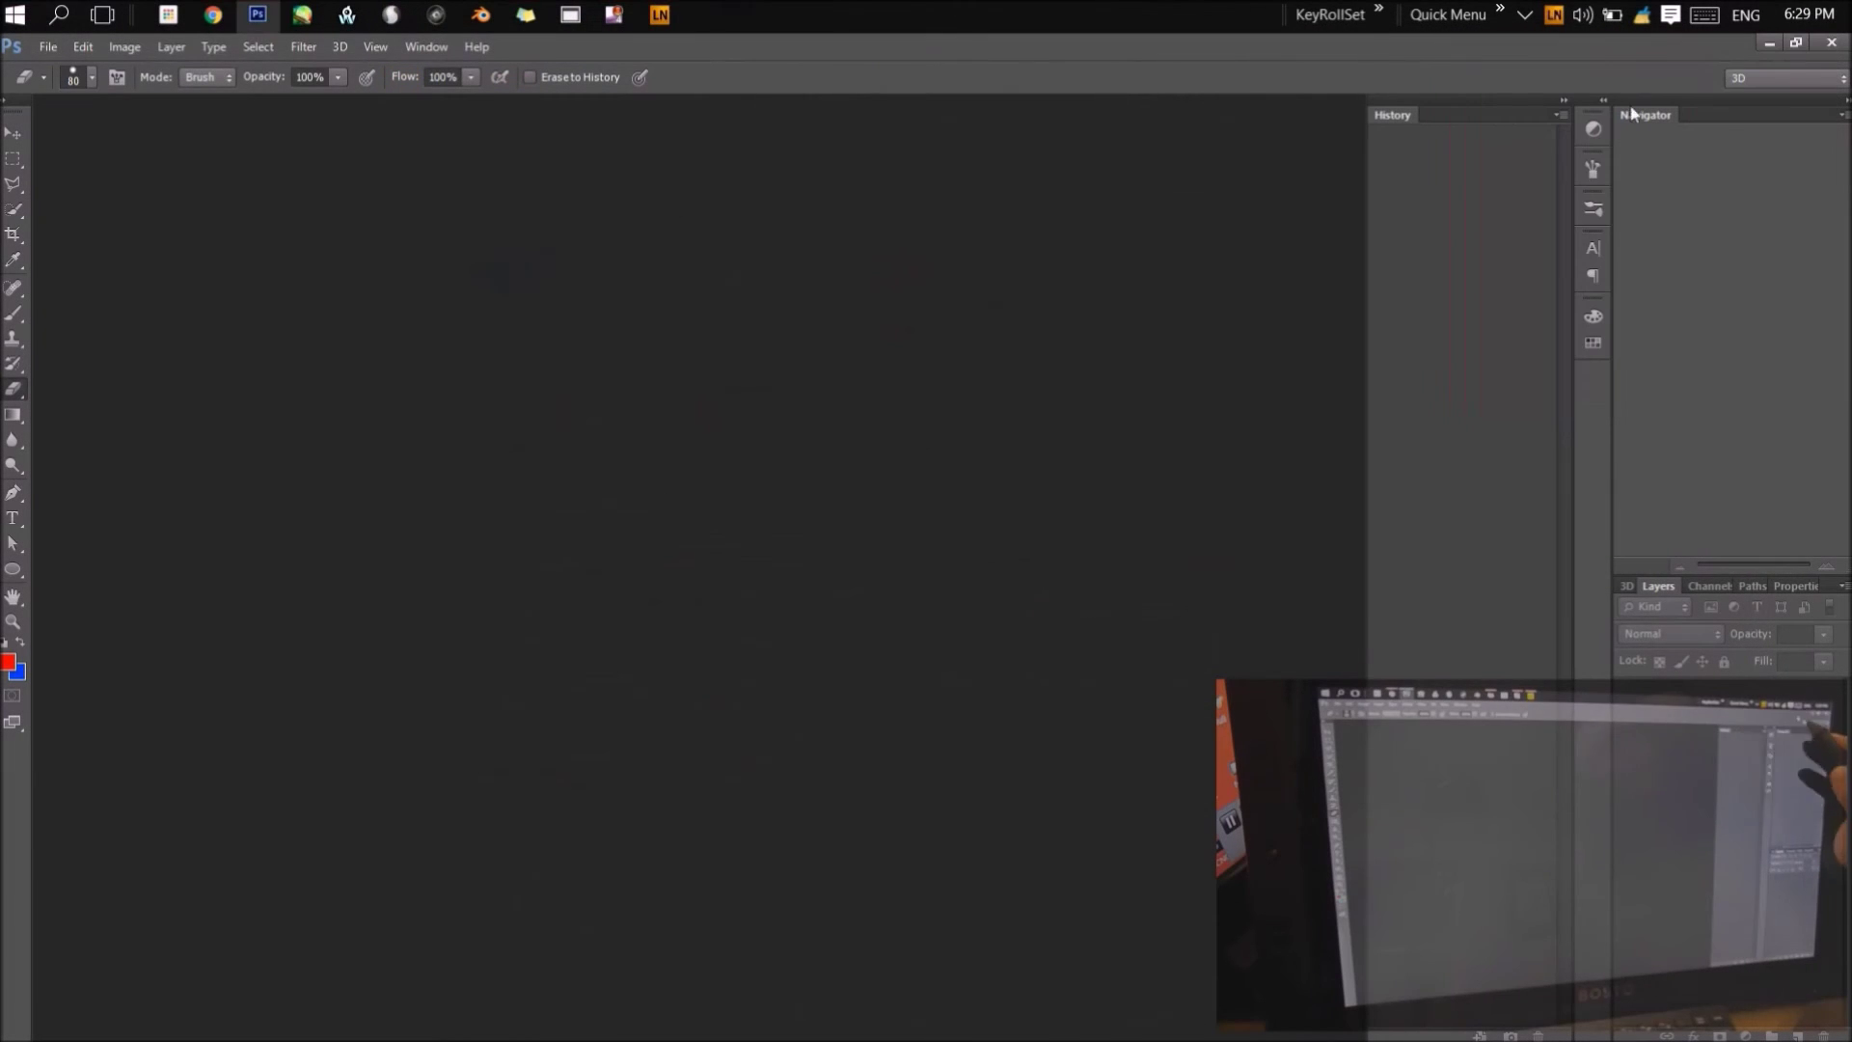
# Create a new blank document, paint blue test strokes, and undo the thin one
pyautogui.click(48, 46)
pyautogui.click(64, 83)
pyautogui.click(1228, 190)
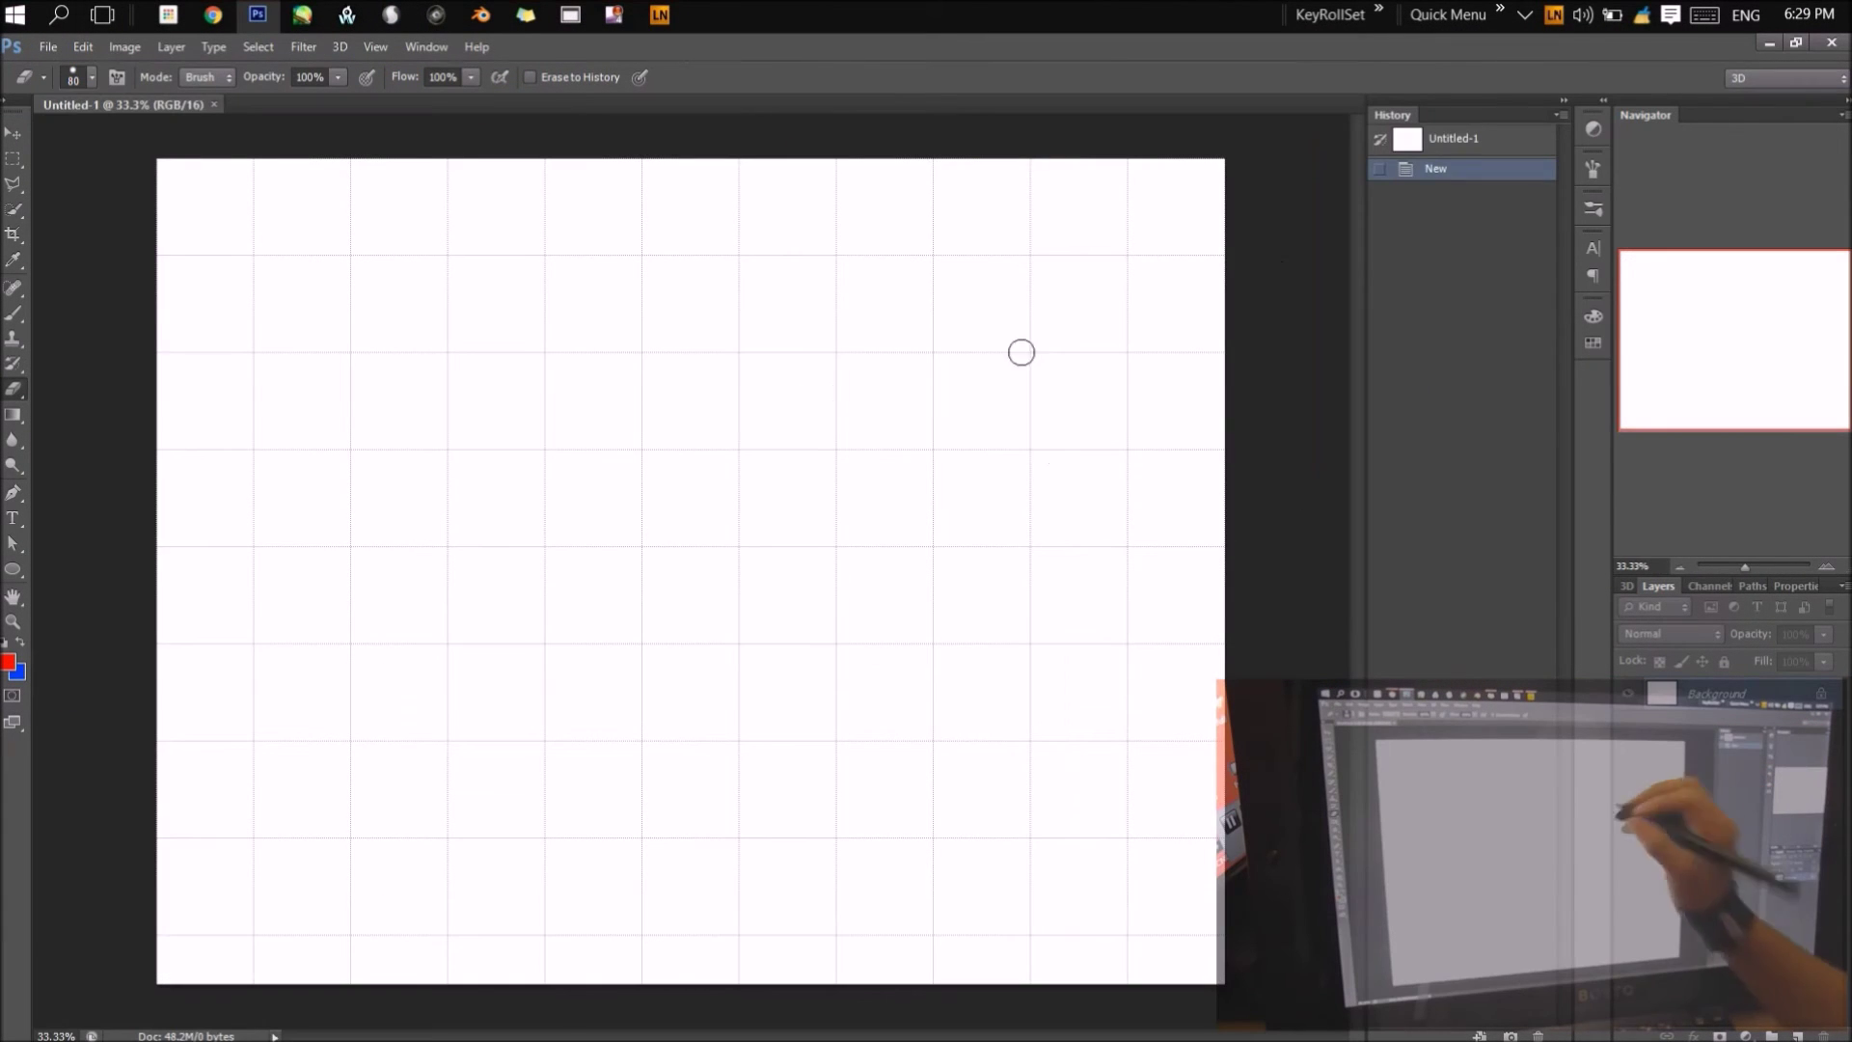
pyautogui.moveTo(873, 310); pyautogui.dragTo(940, 577)
pyautogui.moveTo(526, 258)
pyautogui.mouseDown()
pyautogui.moveTo(500, 385)
pyautogui.moveTo(979, 338)
pyautogui.mouseUp()
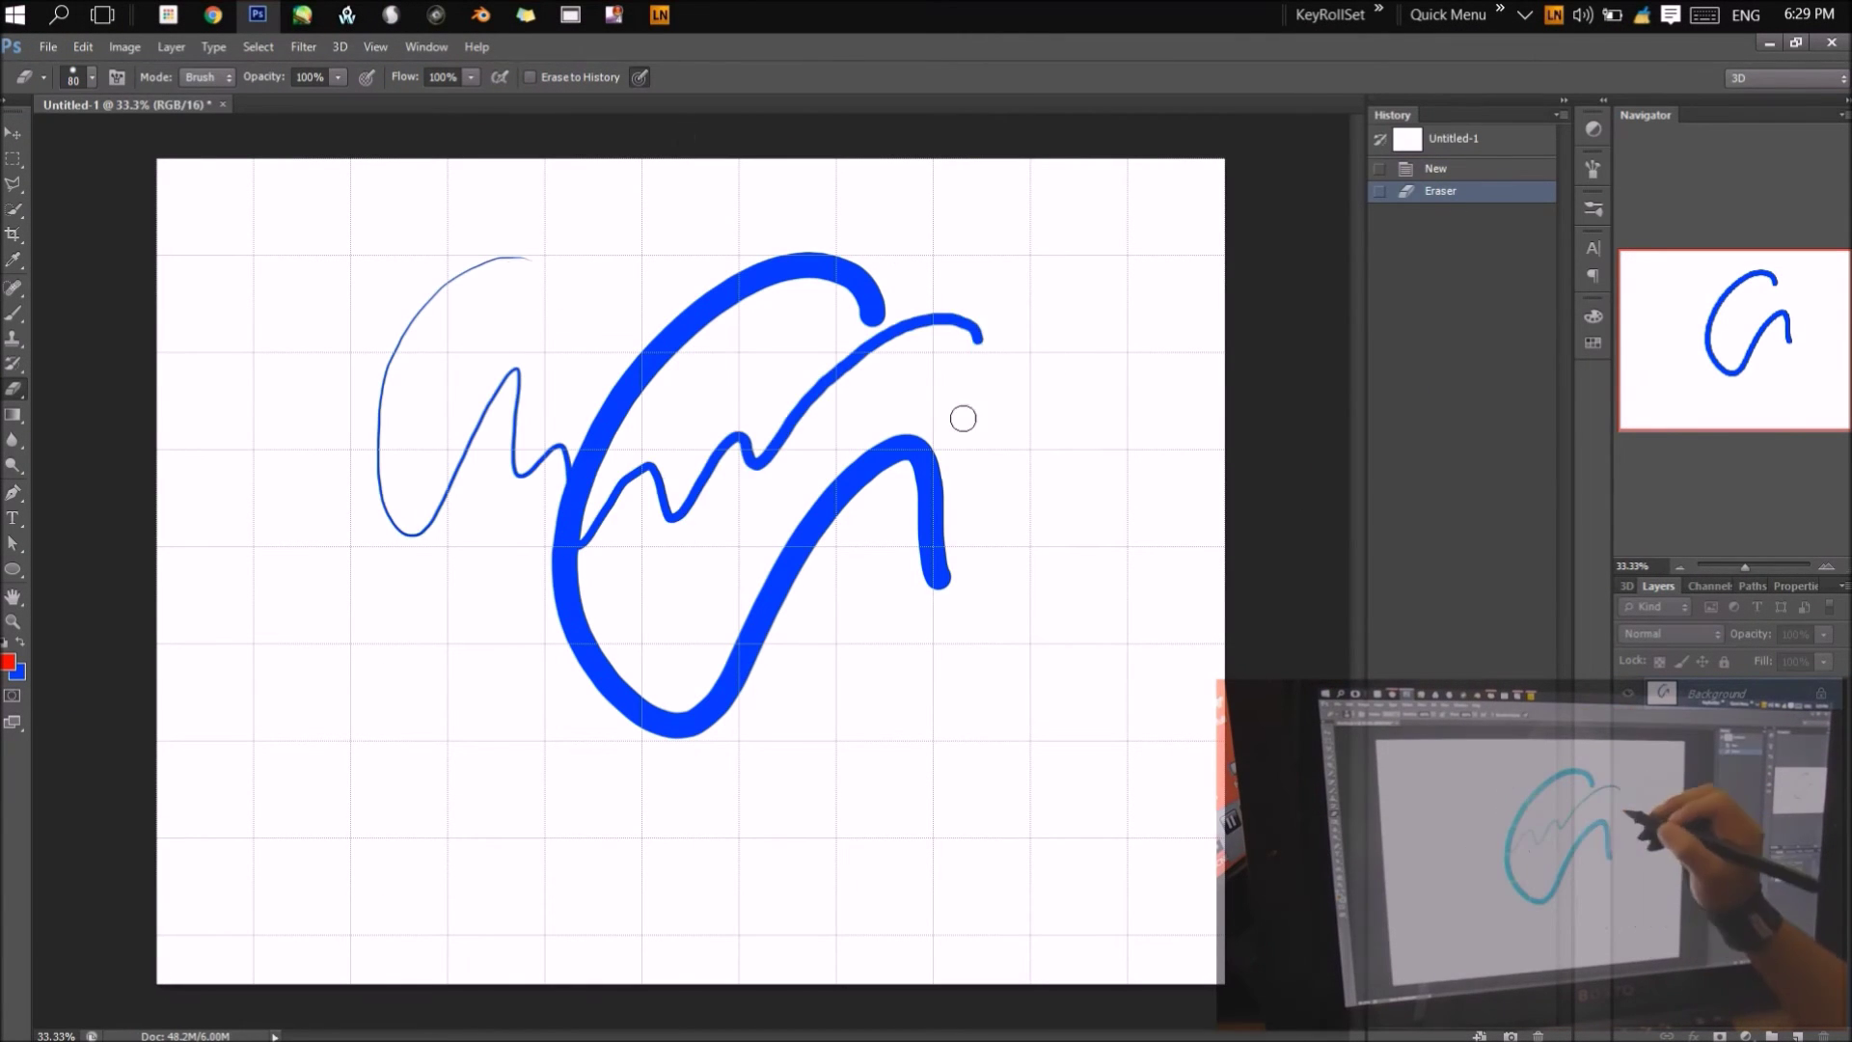
pyautogui.moveTo(963, 418); pyautogui.dragTo(1182, 575)
pyautogui.hotkey('ctrl', 'z')
pyautogui.hotkey('ctrl', 'z')
# Zoom in closely on the stroke edges, then back out to about 52%
pyautogui.press('z')
pyautogui.moveTo(1744, 566); pyautogui.dragTo(1756, 566)
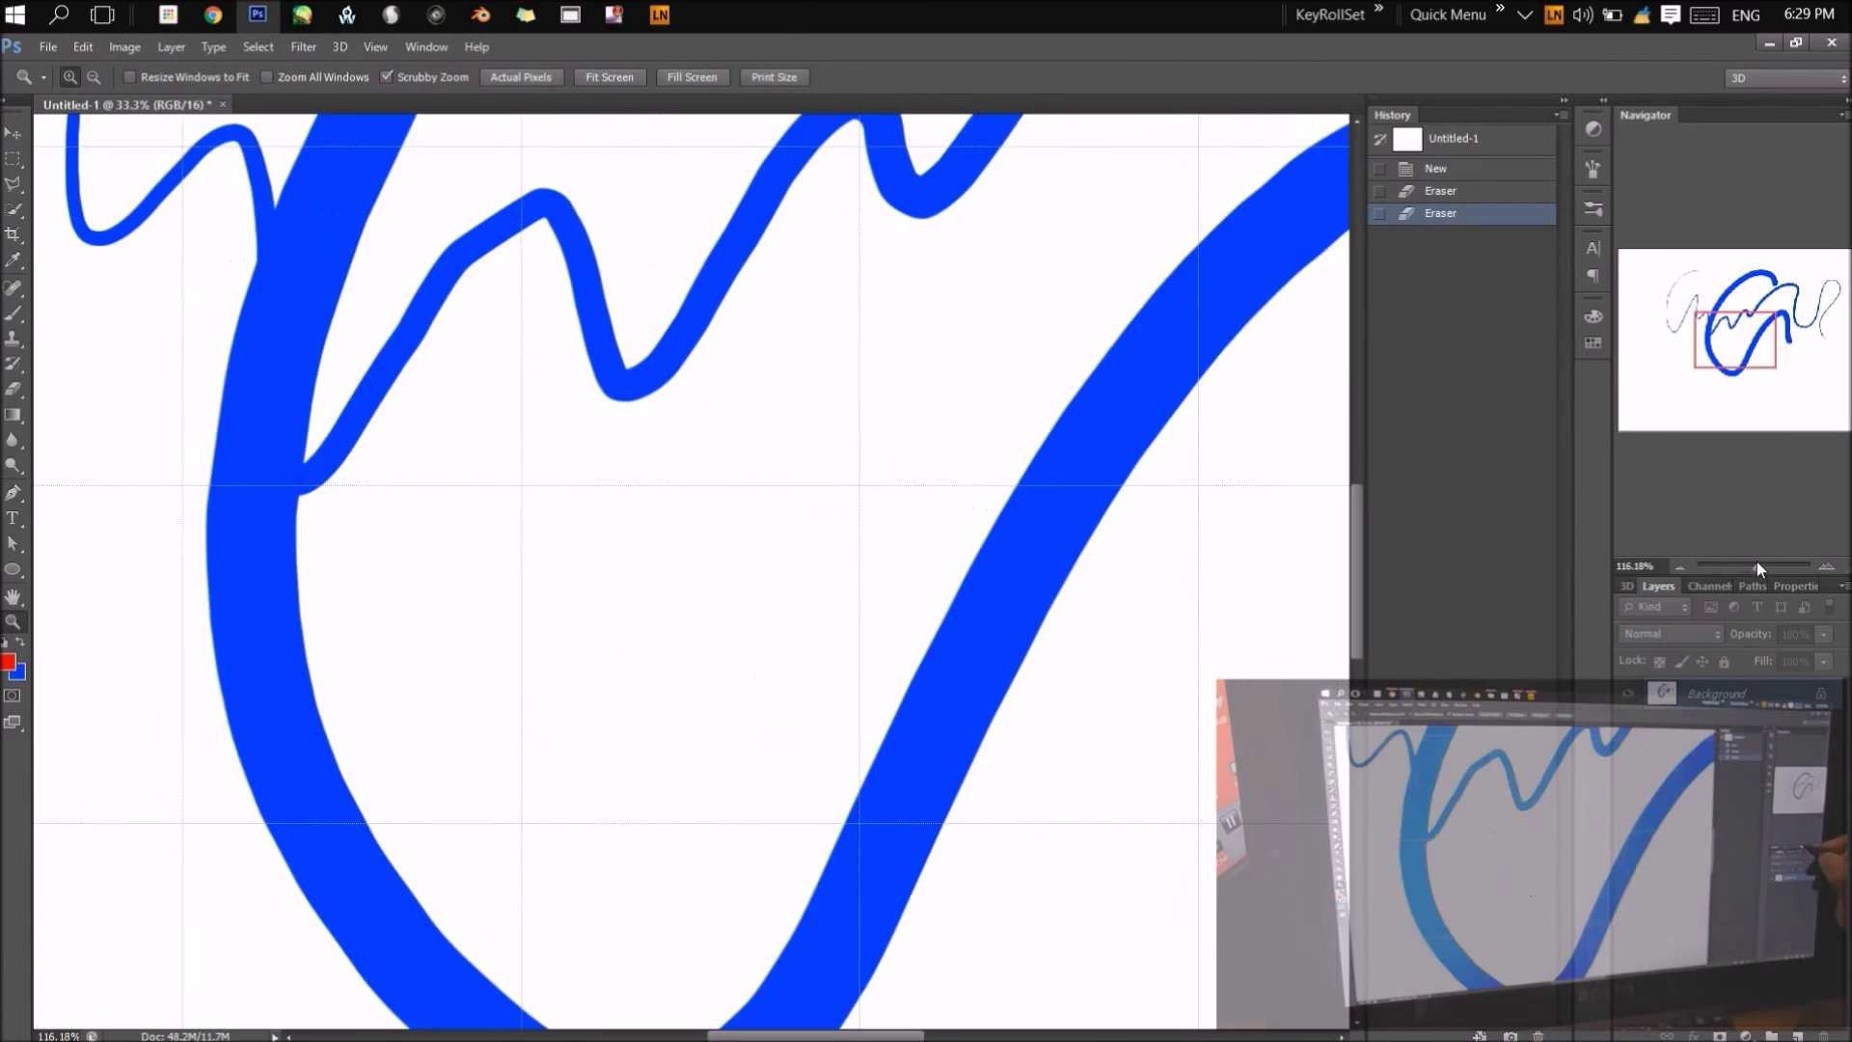
pyautogui.moveTo(1735, 340)
pyautogui.mouseDown()
pyautogui.moveTo(1695, 300)
pyautogui.moveTo(1663, 299)
pyautogui.moveTo(1726, 316)
pyautogui.mouseUp()
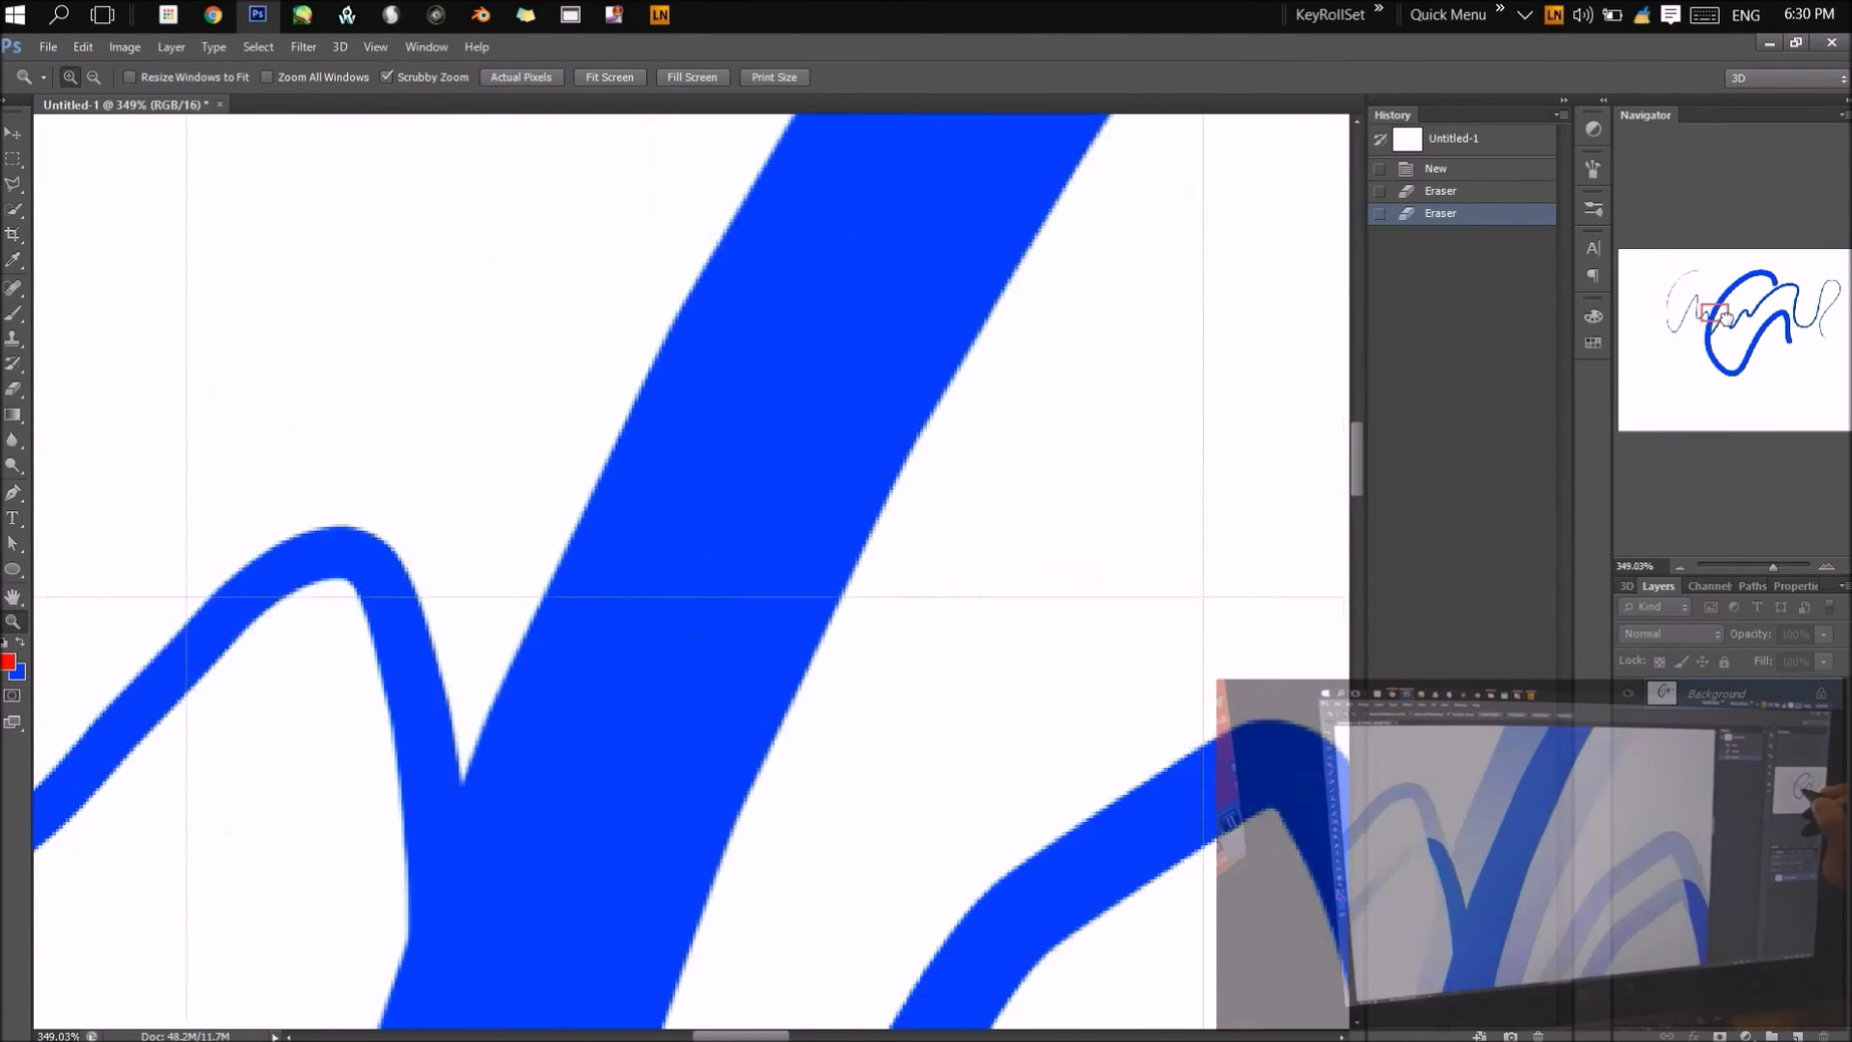
pyautogui.moveTo(1772, 566); pyautogui.dragTo(1726, 565)
pyautogui.moveTo(675, 443); pyautogui.dragTo(771, 444)
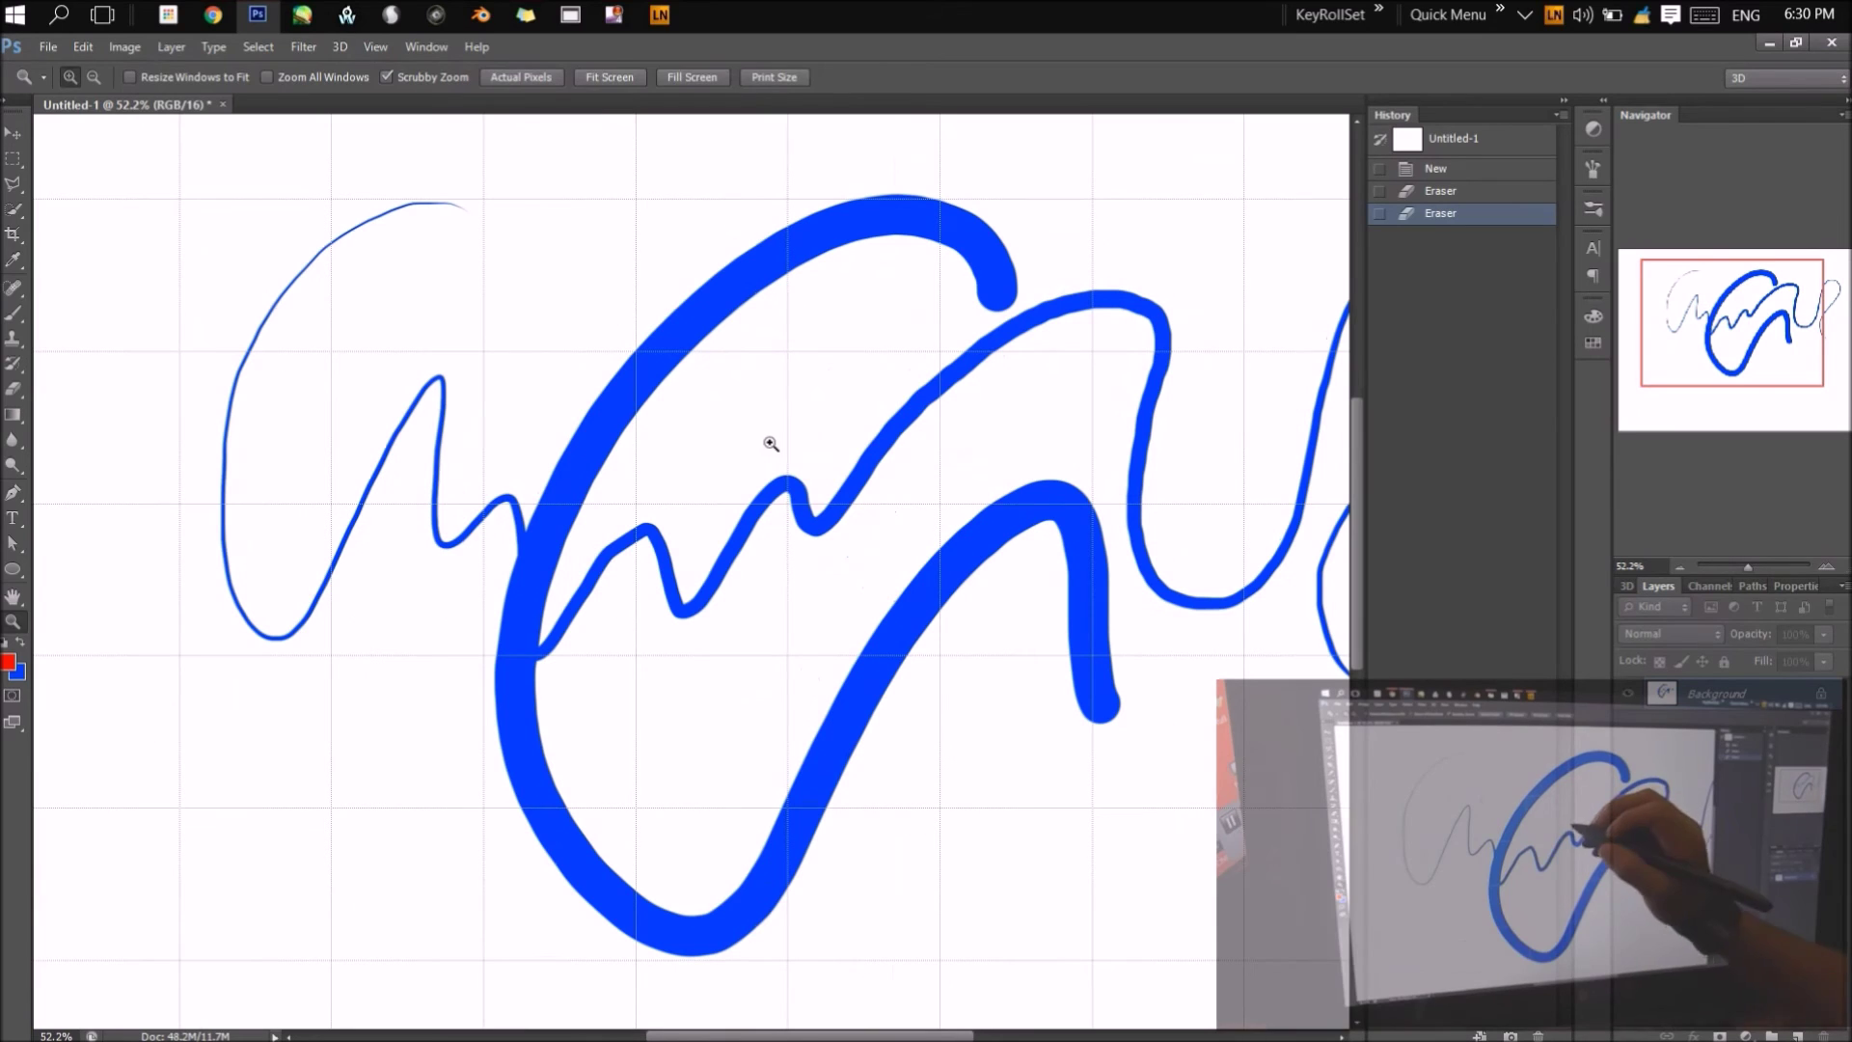
# Paint red zigzag and S-shaped strokes with the Brush tool
pyautogui.press('b')
pyautogui.moveTo(665, 236)
pyautogui.mouseDown()
pyautogui.moveTo(1119, 772)
pyautogui.moveTo(1263, 800)
pyautogui.mouseUp()
pyautogui.moveTo(1201, 184)
pyautogui.mouseDown()
pyautogui.moveTo(1050, 384)
pyautogui.moveTo(1289, 337)
pyautogui.moveTo(1231, 525)
pyautogui.mouseUp()
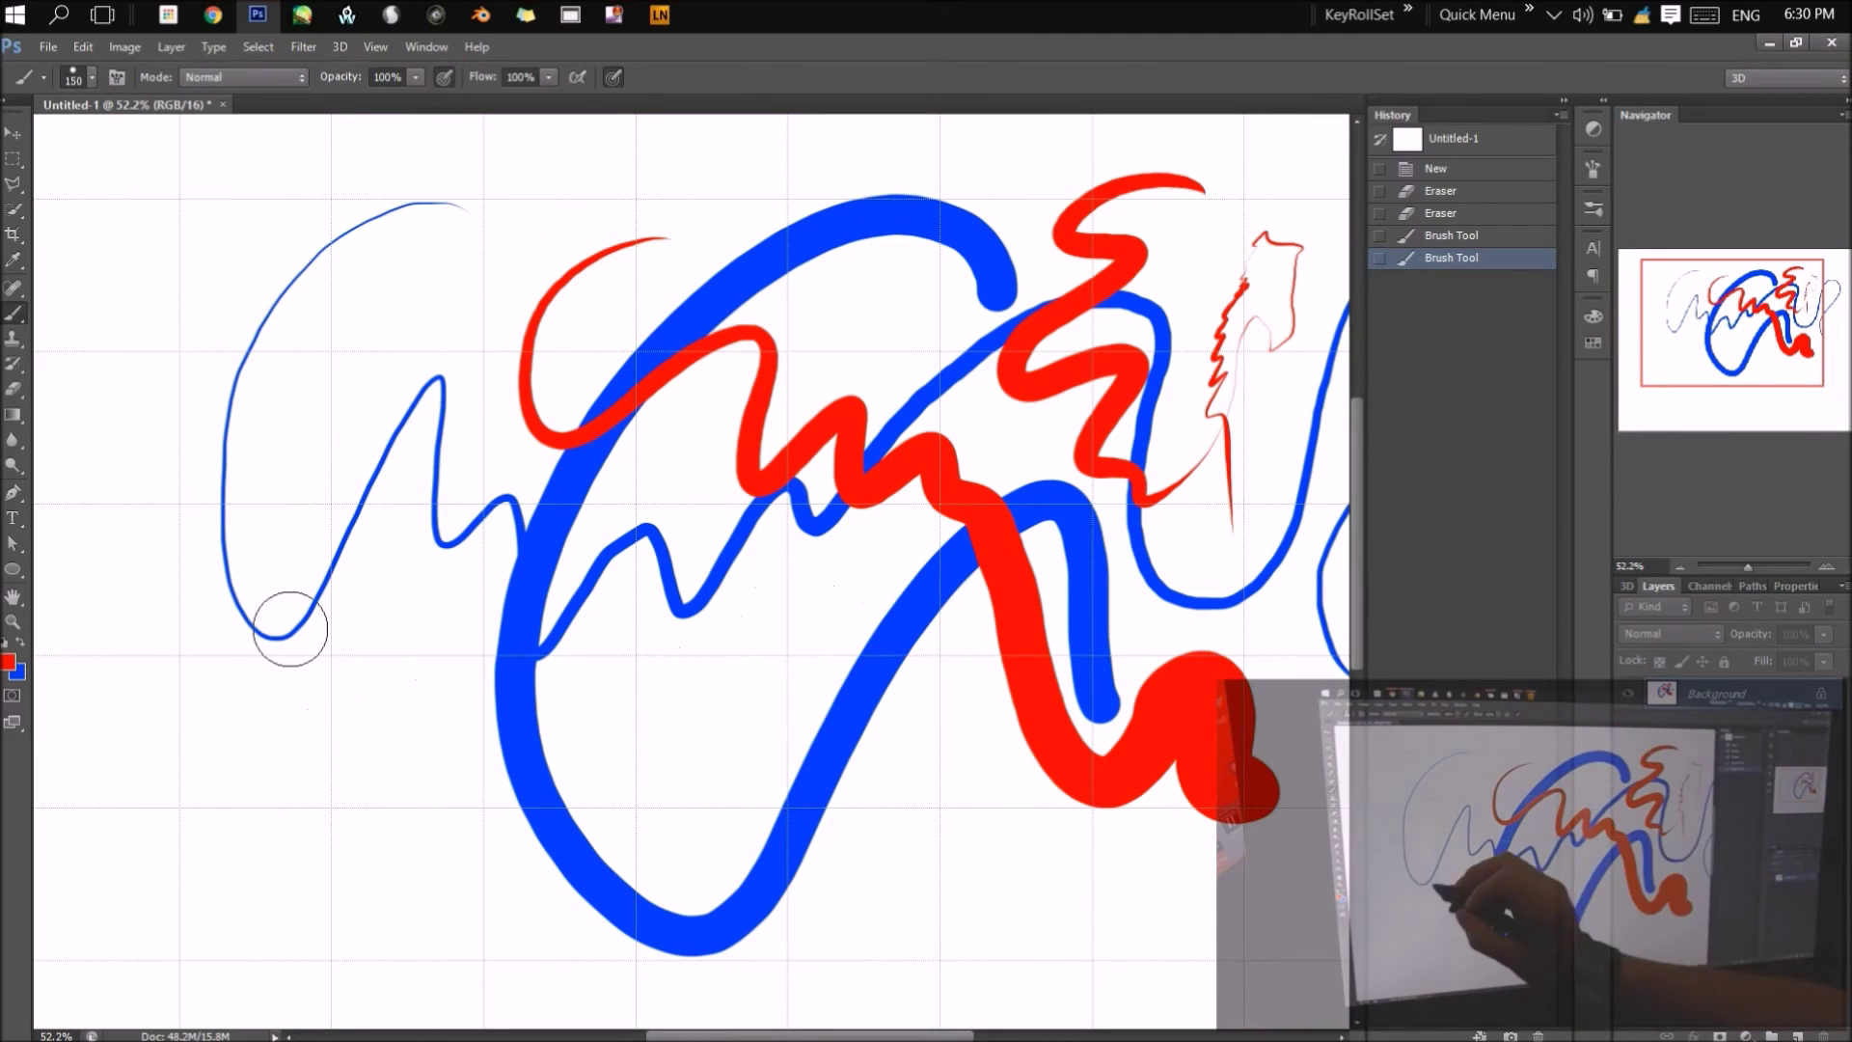
pyautogui.moveTo(280, 628)
pyautogui.mouseDown()
pyautogui.moveTo(577, 660)
pyautogui.moveTo(1054, 807)
pyautogui.moveTo(976, 211)
pyautogui.moveTo(899, 200)
pyautogui.moveTo(1225, 579)
pyautogui.moveTo(342, 269)
pyautogui.moveTo(658, 174)
pyautogui.mouseUp()
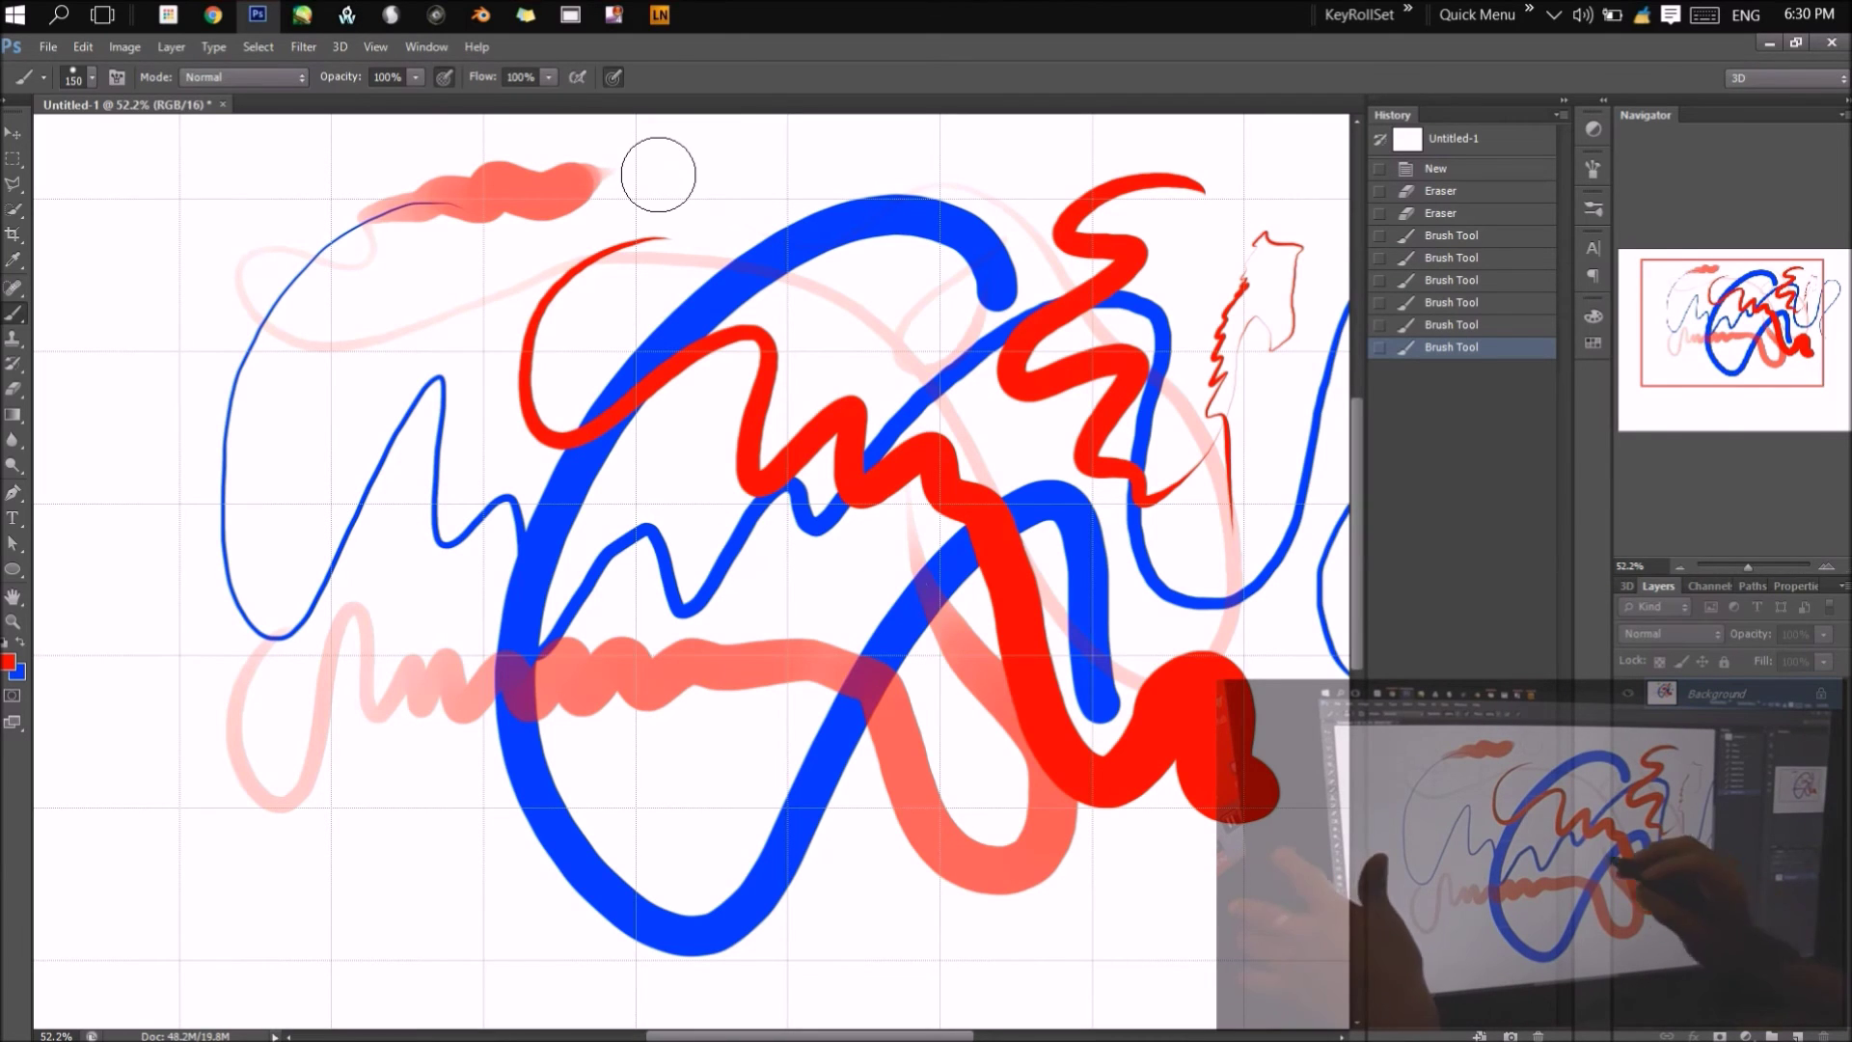
# Paint a salmon stroke, a red dot, and thin and thick red squiggles at varied brush sizes
pyautogui.moveTo(820, 602)
pyautogui.mouseDown()
pyautogui.moveTo(808, 569)
pyautogui.moveTo(882, 270)
pyautogui.moveTo(930, 347)
pyautogui.moveTo(1003, 193)
pyautogui.moveTo(800, 183)
pyautogui.mouseUp()
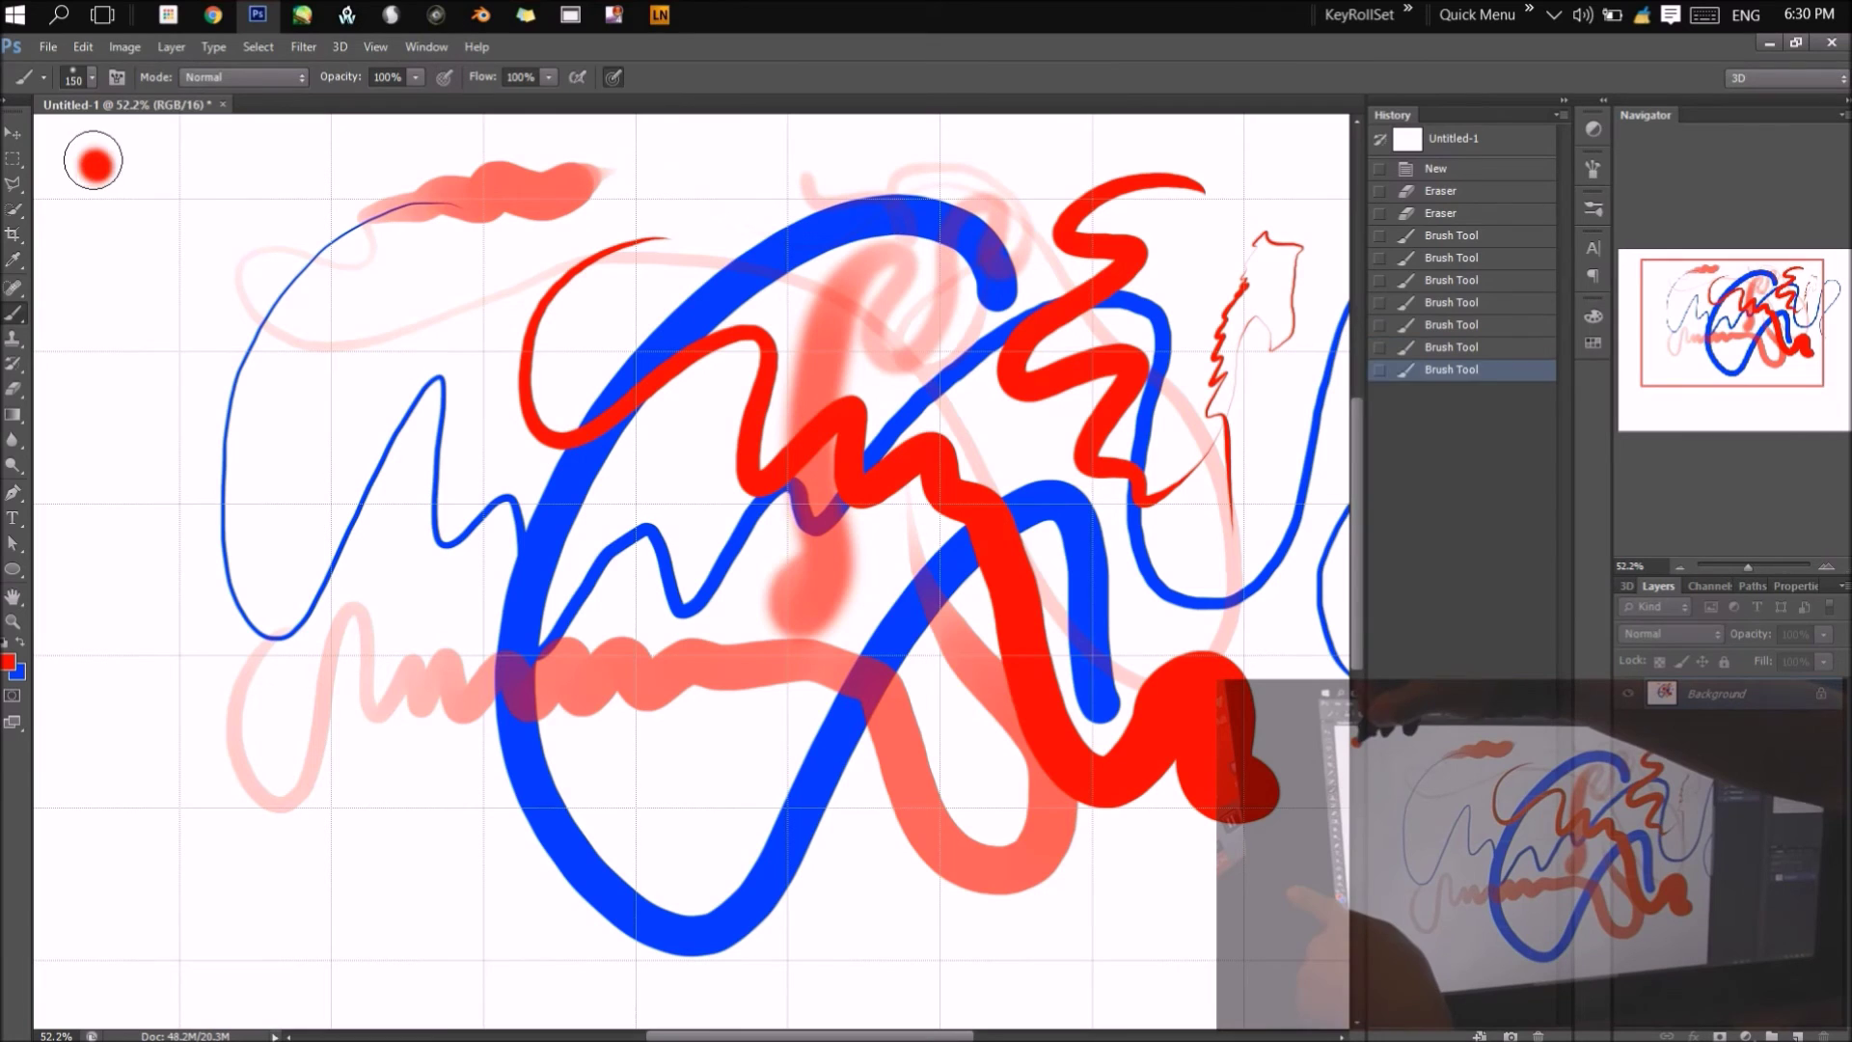
pyautogui.click(177, 166)
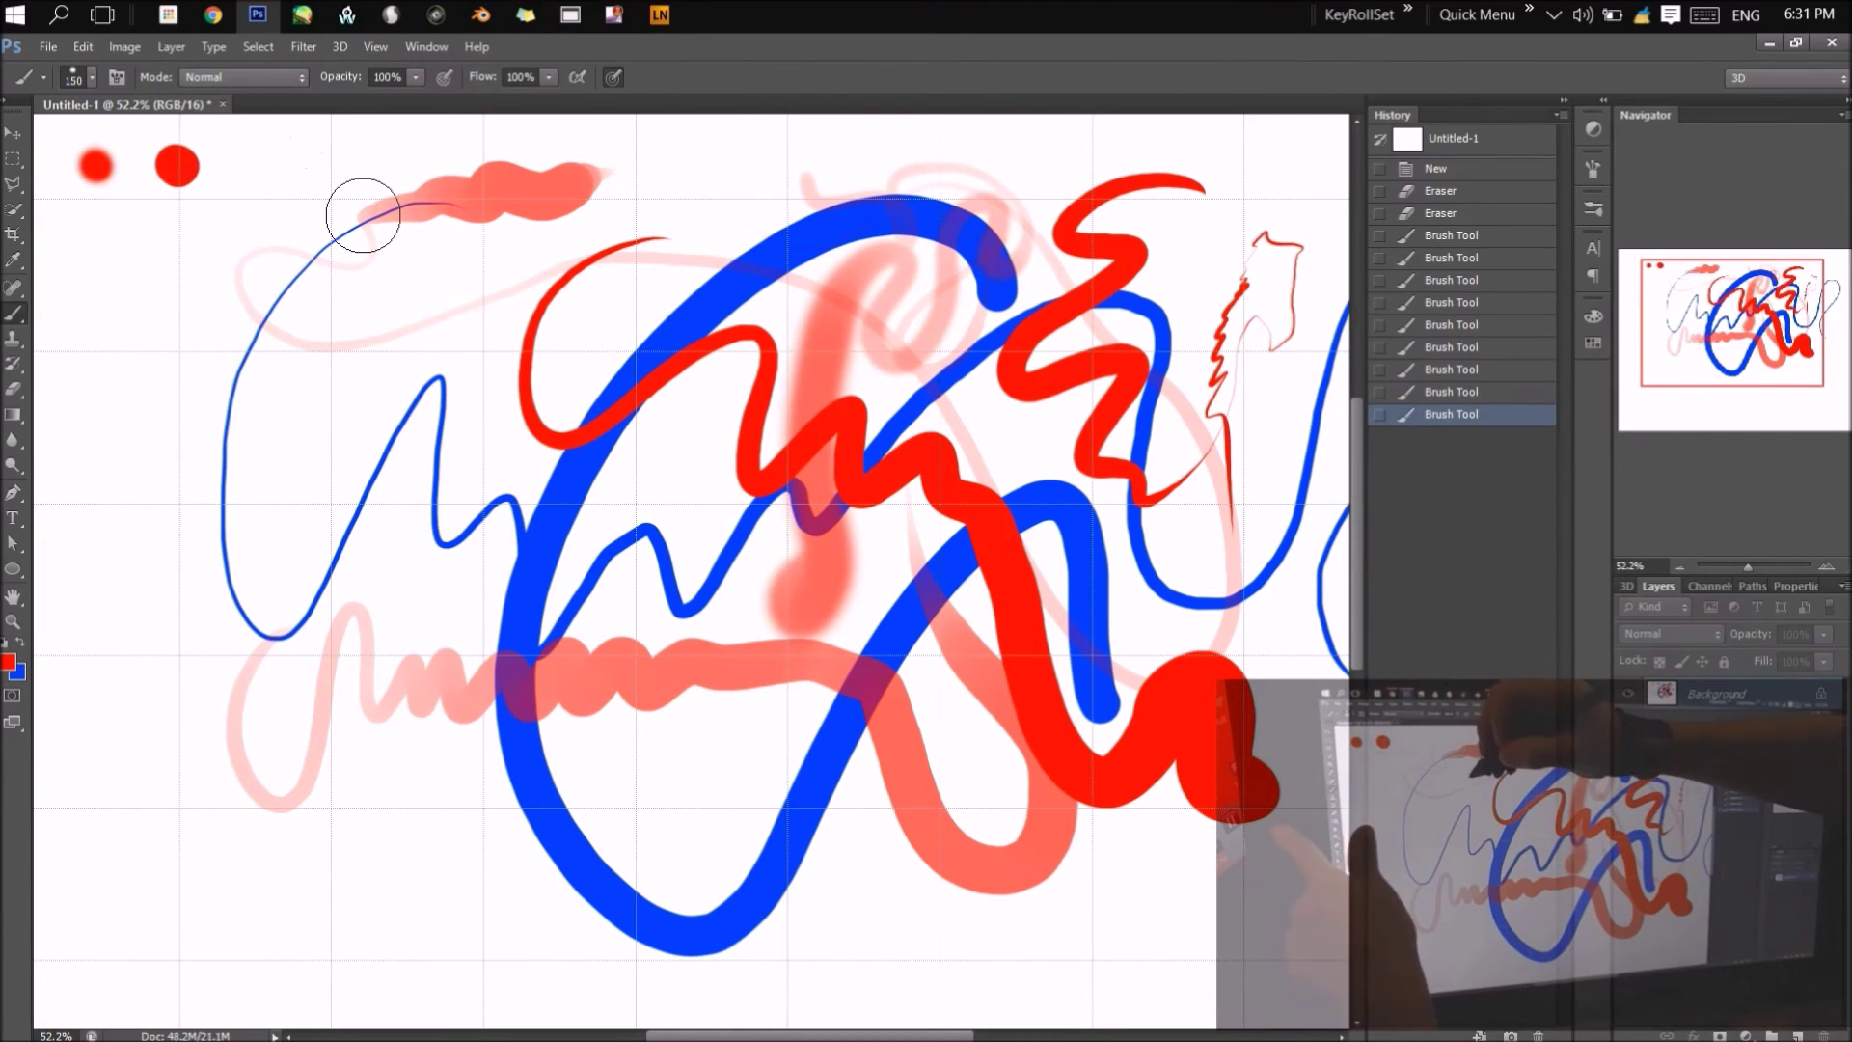
pyautogui.press('[')
pyautogui.press('[')
pyautogui.press('[')
pyautogui.press('[')
pyautogui.press('[')
pyautogui.press('[')
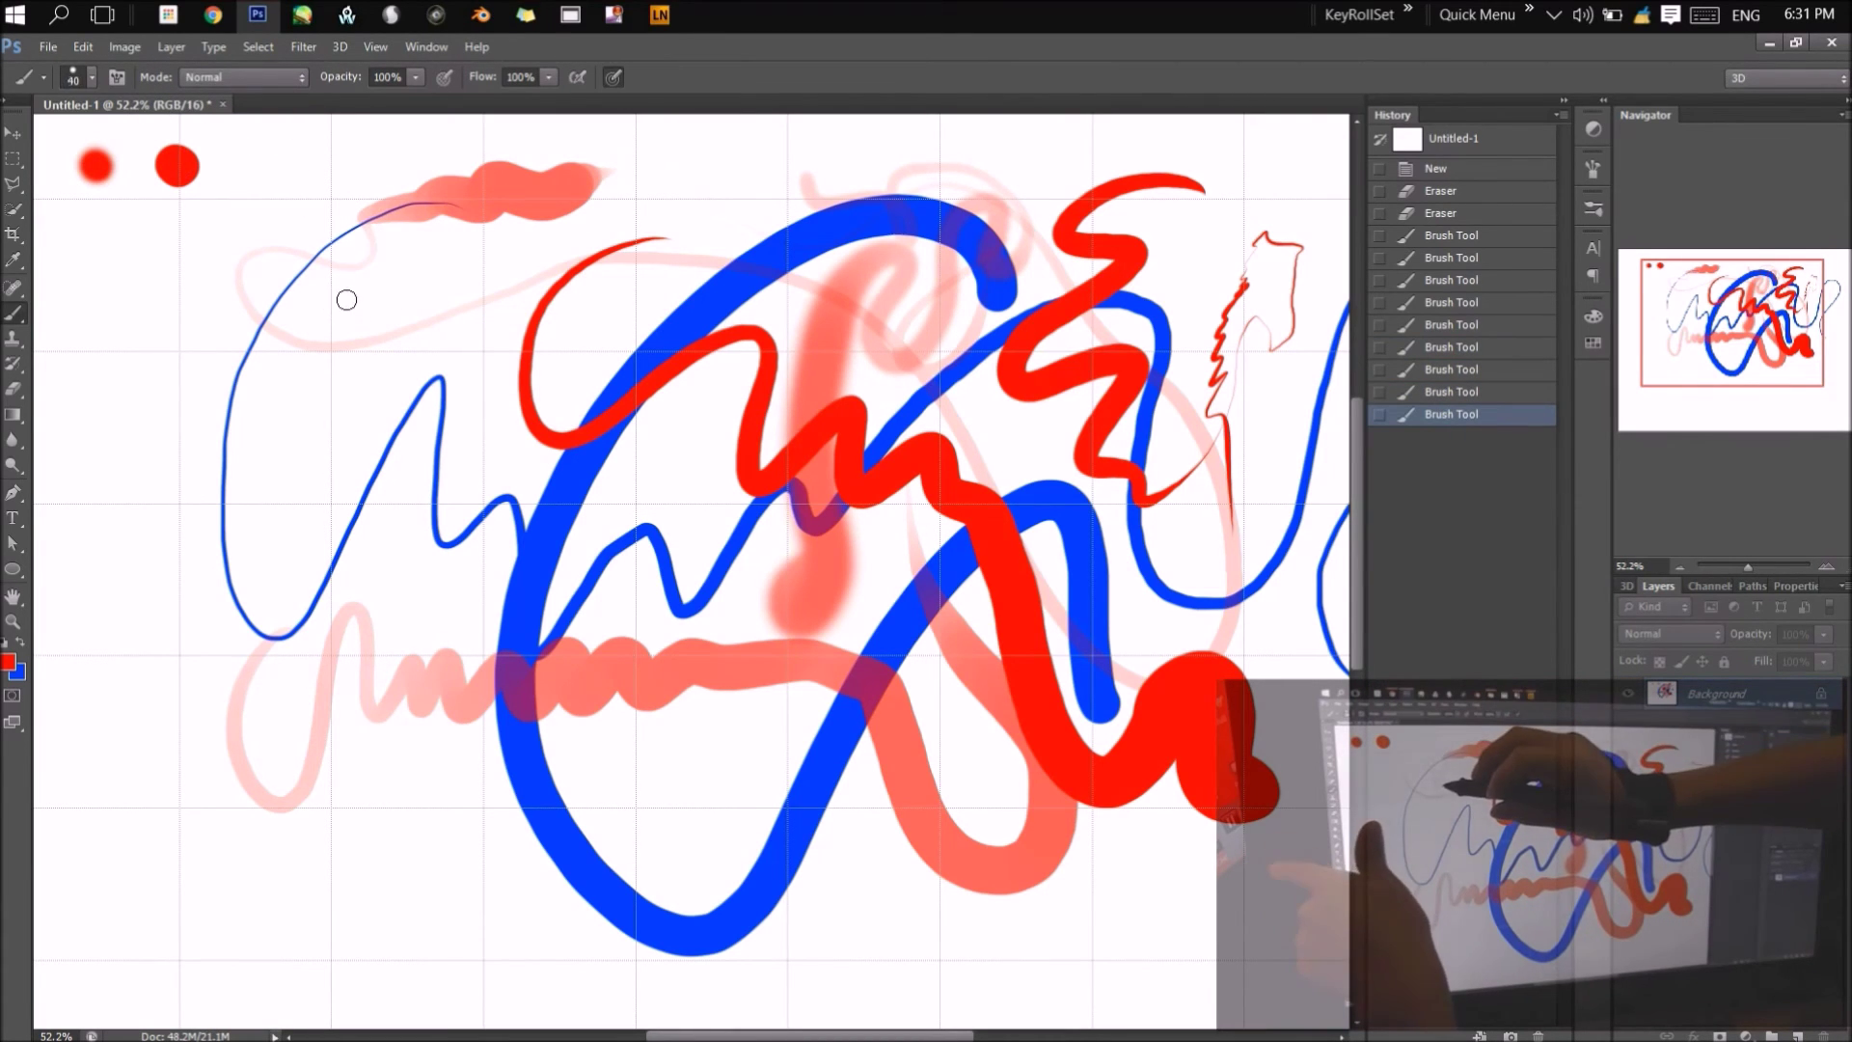
pyautogui.moveTo(185, 275); pyautogui.dragTo(272, 299)
pyautogui.press(']')
pyautogui.moveTo(330, 381); pyautogui.dragTo(448, 323)
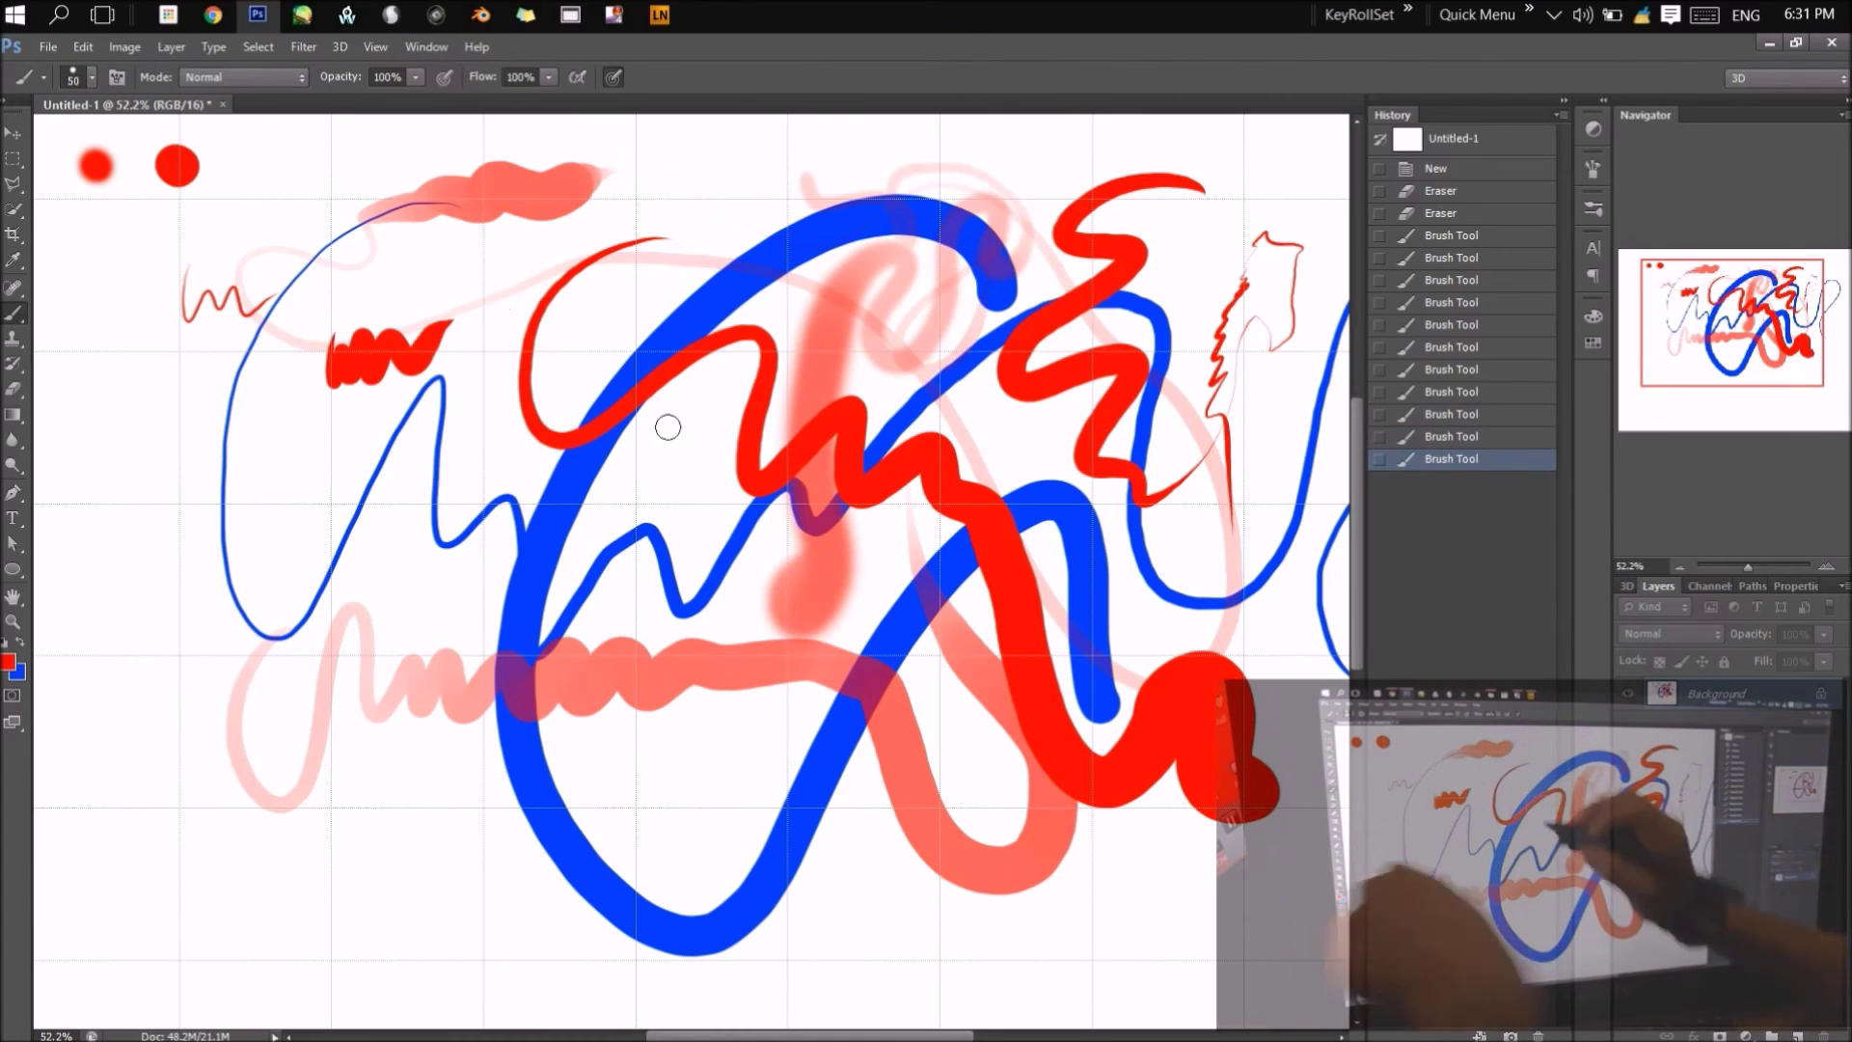
# Undo six strokes, redo three, sample the salmon colour, and add a new layer
pyautogui.hotkey('ctrl', 'alt', 'z')
pyautogui.hotkey('ctrl', 'alt', 'z')
pyautogui.hotkey('ctrl', 'alt', 'z')
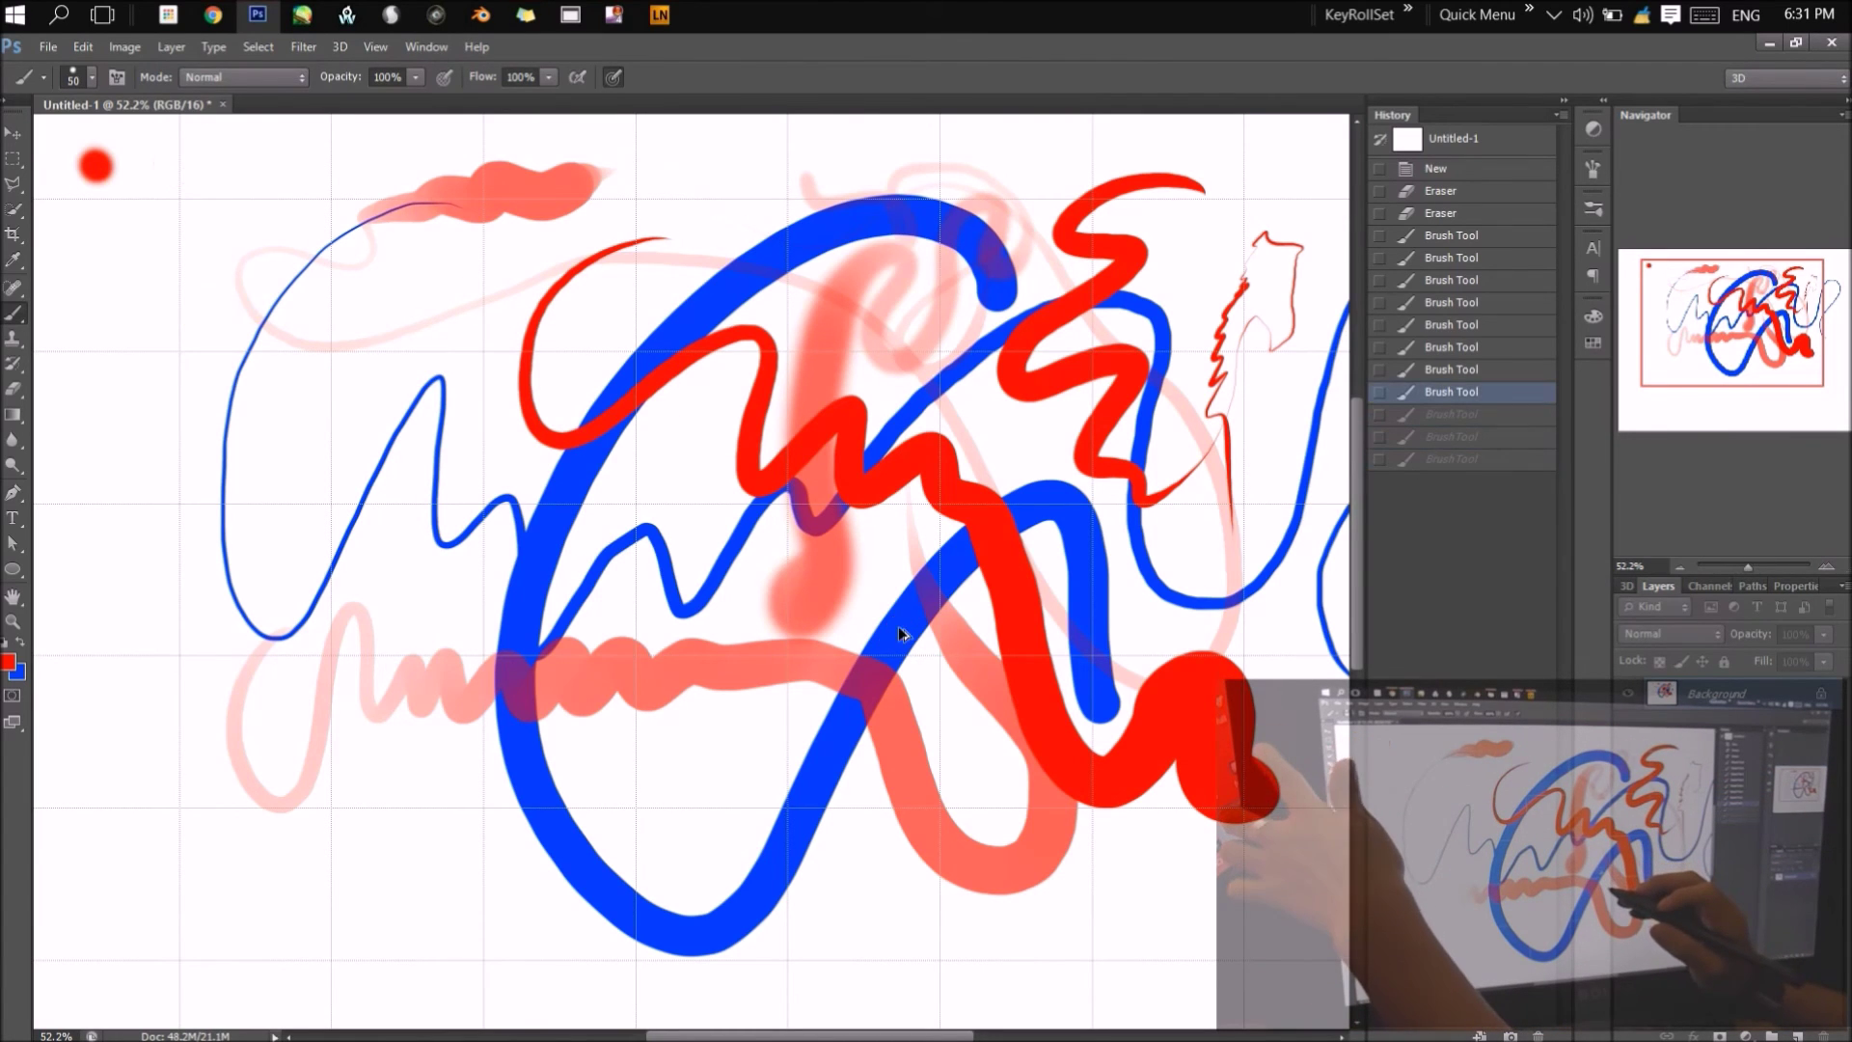
pyautogui.hotkey('ctrl', 'alt', 'z')
pyautogui.hotkey('ctrl', 'alt', 'z')
pyautogui.hotkey('ctrl', 'alt', 'z')
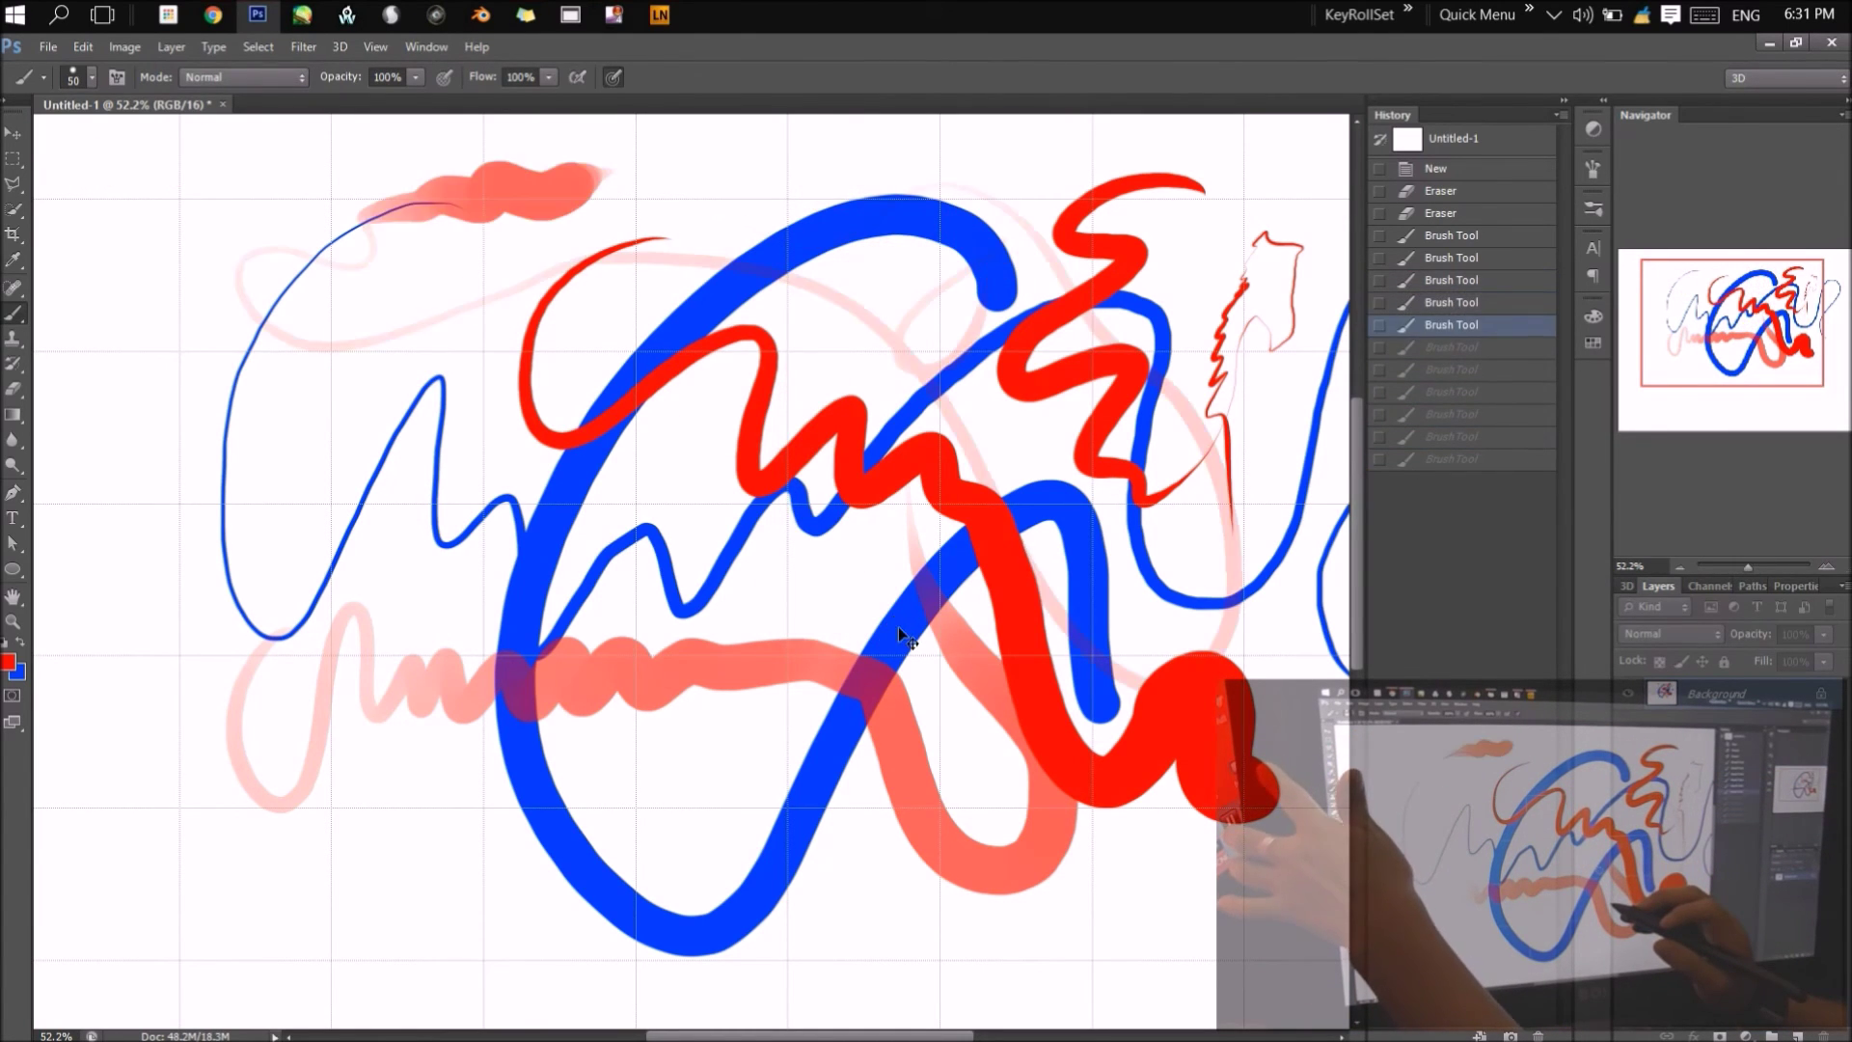
pyautogui.hotkey('ctrl', 'shift', 'z')
pyautogui.hotkey('ctrl', 'shift', 'z')
pyautogui.hotkey('ctrl', 'shift', 'z')
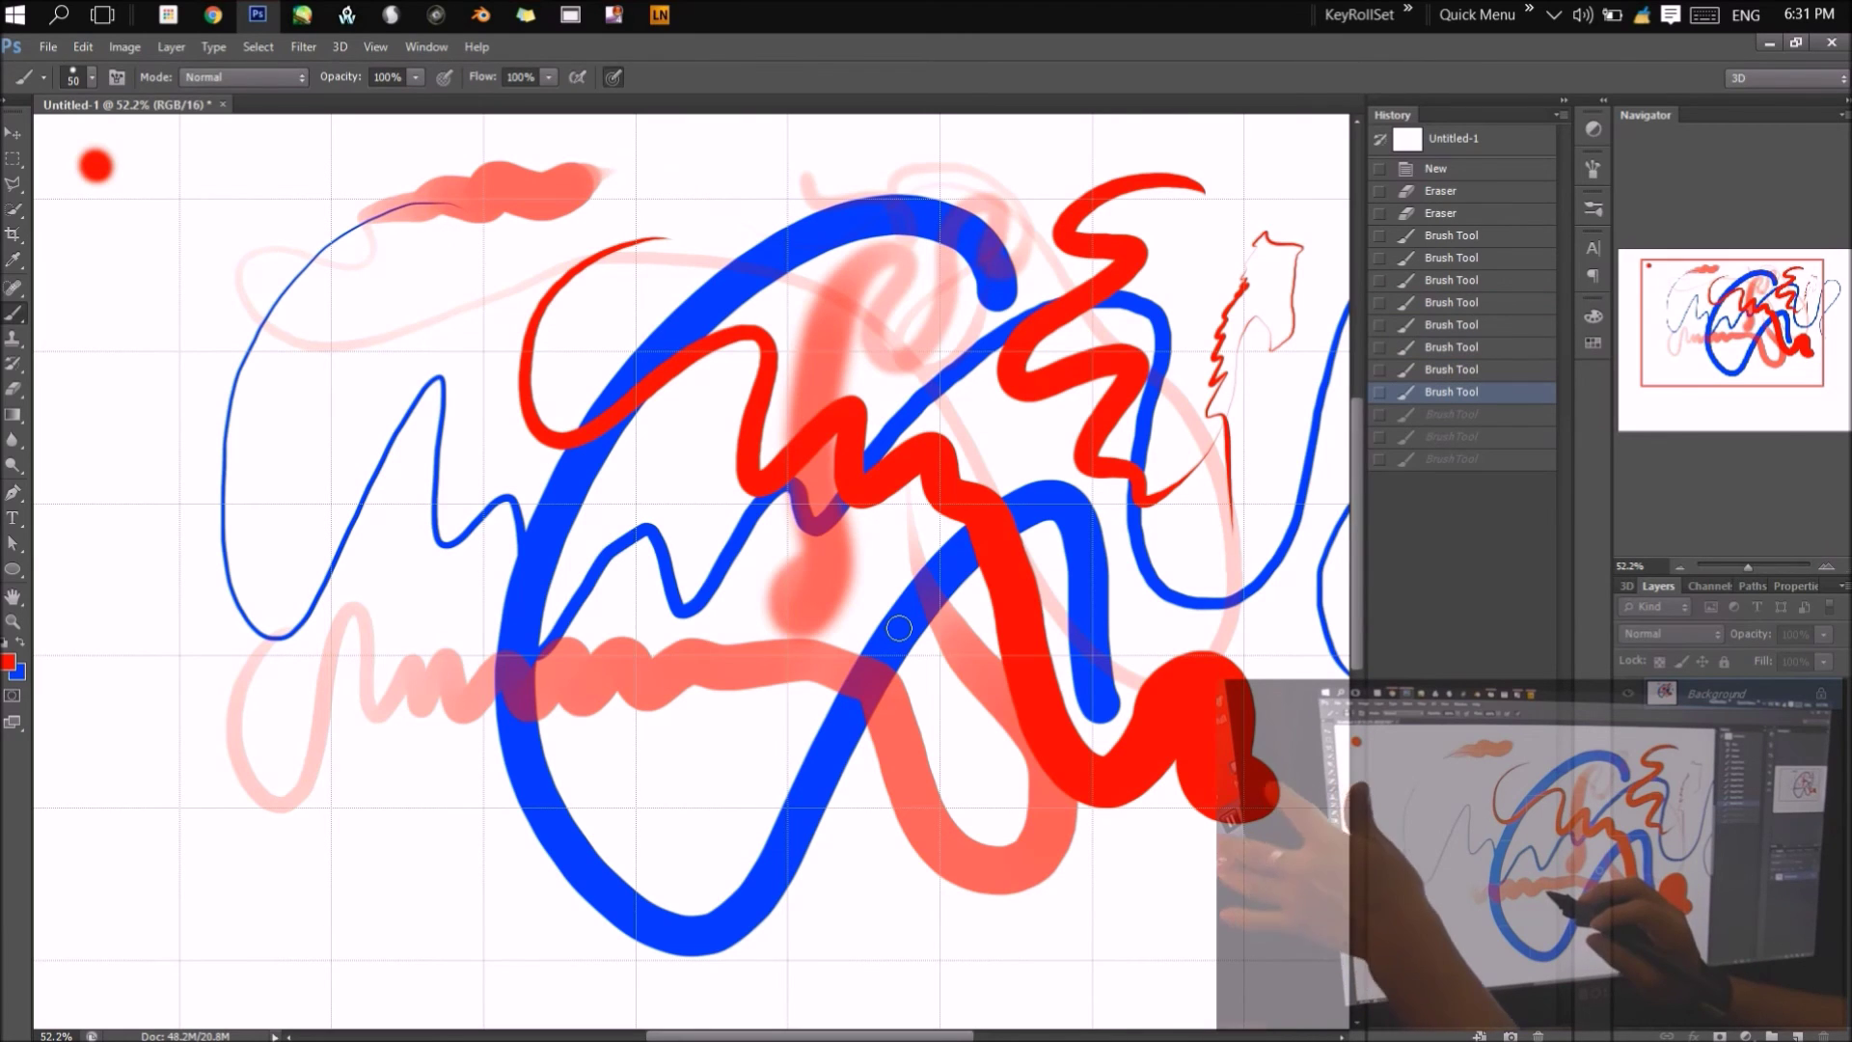
pyautogui.keyDown('alt'); pyautogui.click(730, 677); pyautogui.keyUp('alt')
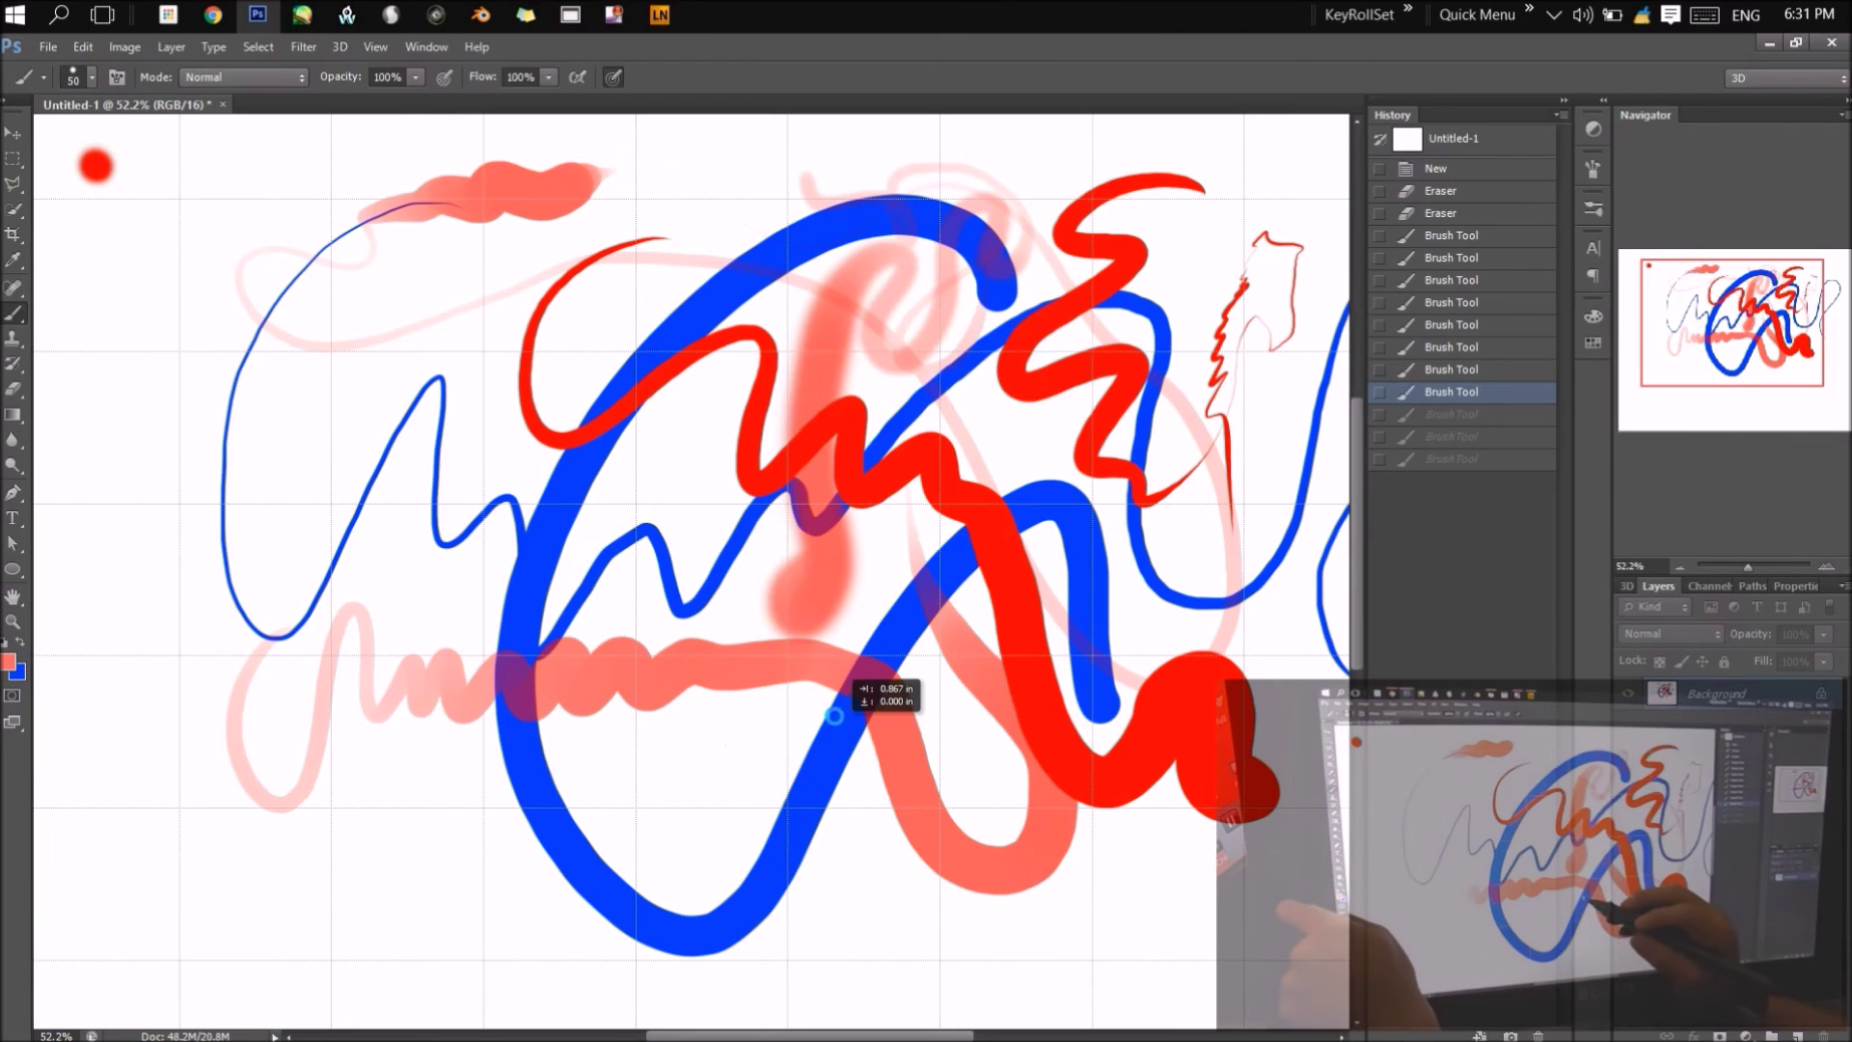
pyautogui.hotkey('ctrl', 'shift', 'alt', 'n')
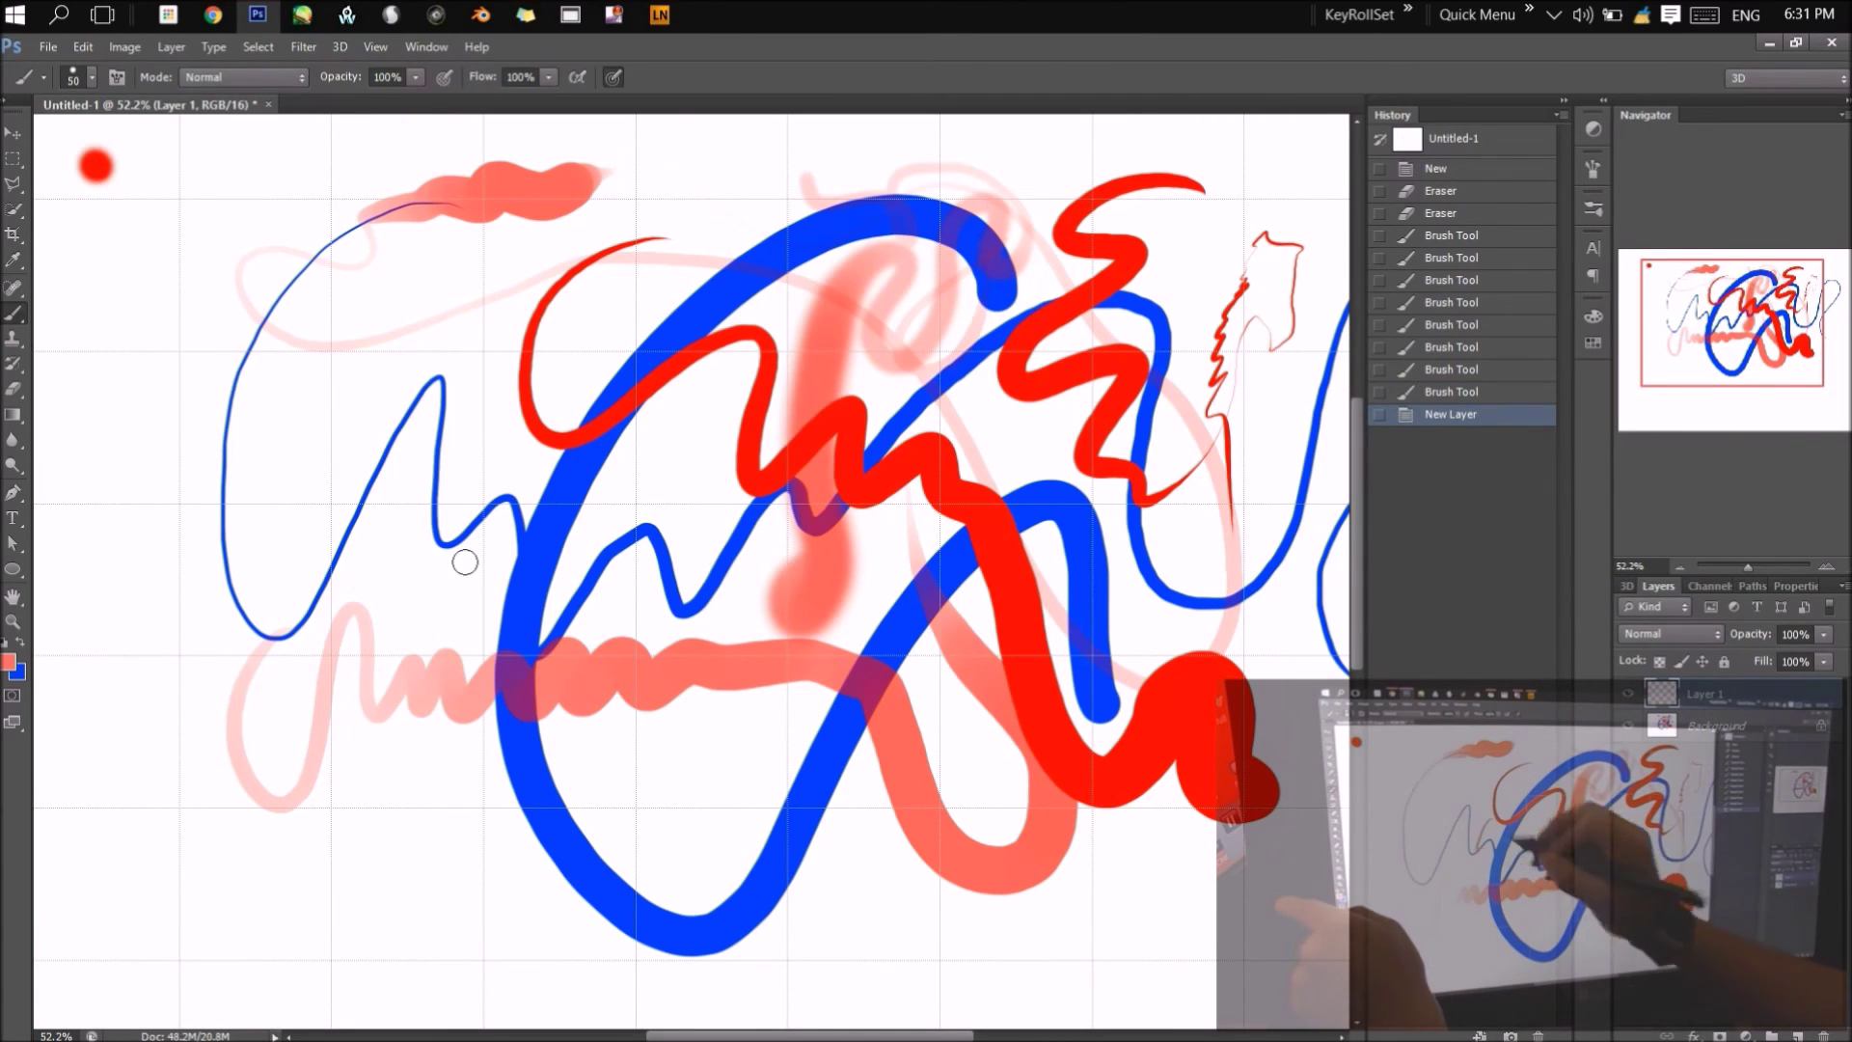
# Paint salmon squiggles on Layer 1, try then cancel a transform, and pan the view
pyautogui.moveTo(465, 562)
pyautogui.mouseDown()
pyautogui.moveTo(696, 557)
pyautogui.moveTo(965, 482)
pyautogui.mouseUp()
pyautogui.moveTo(800, 290); pyautogui.dragTo(955, 501)
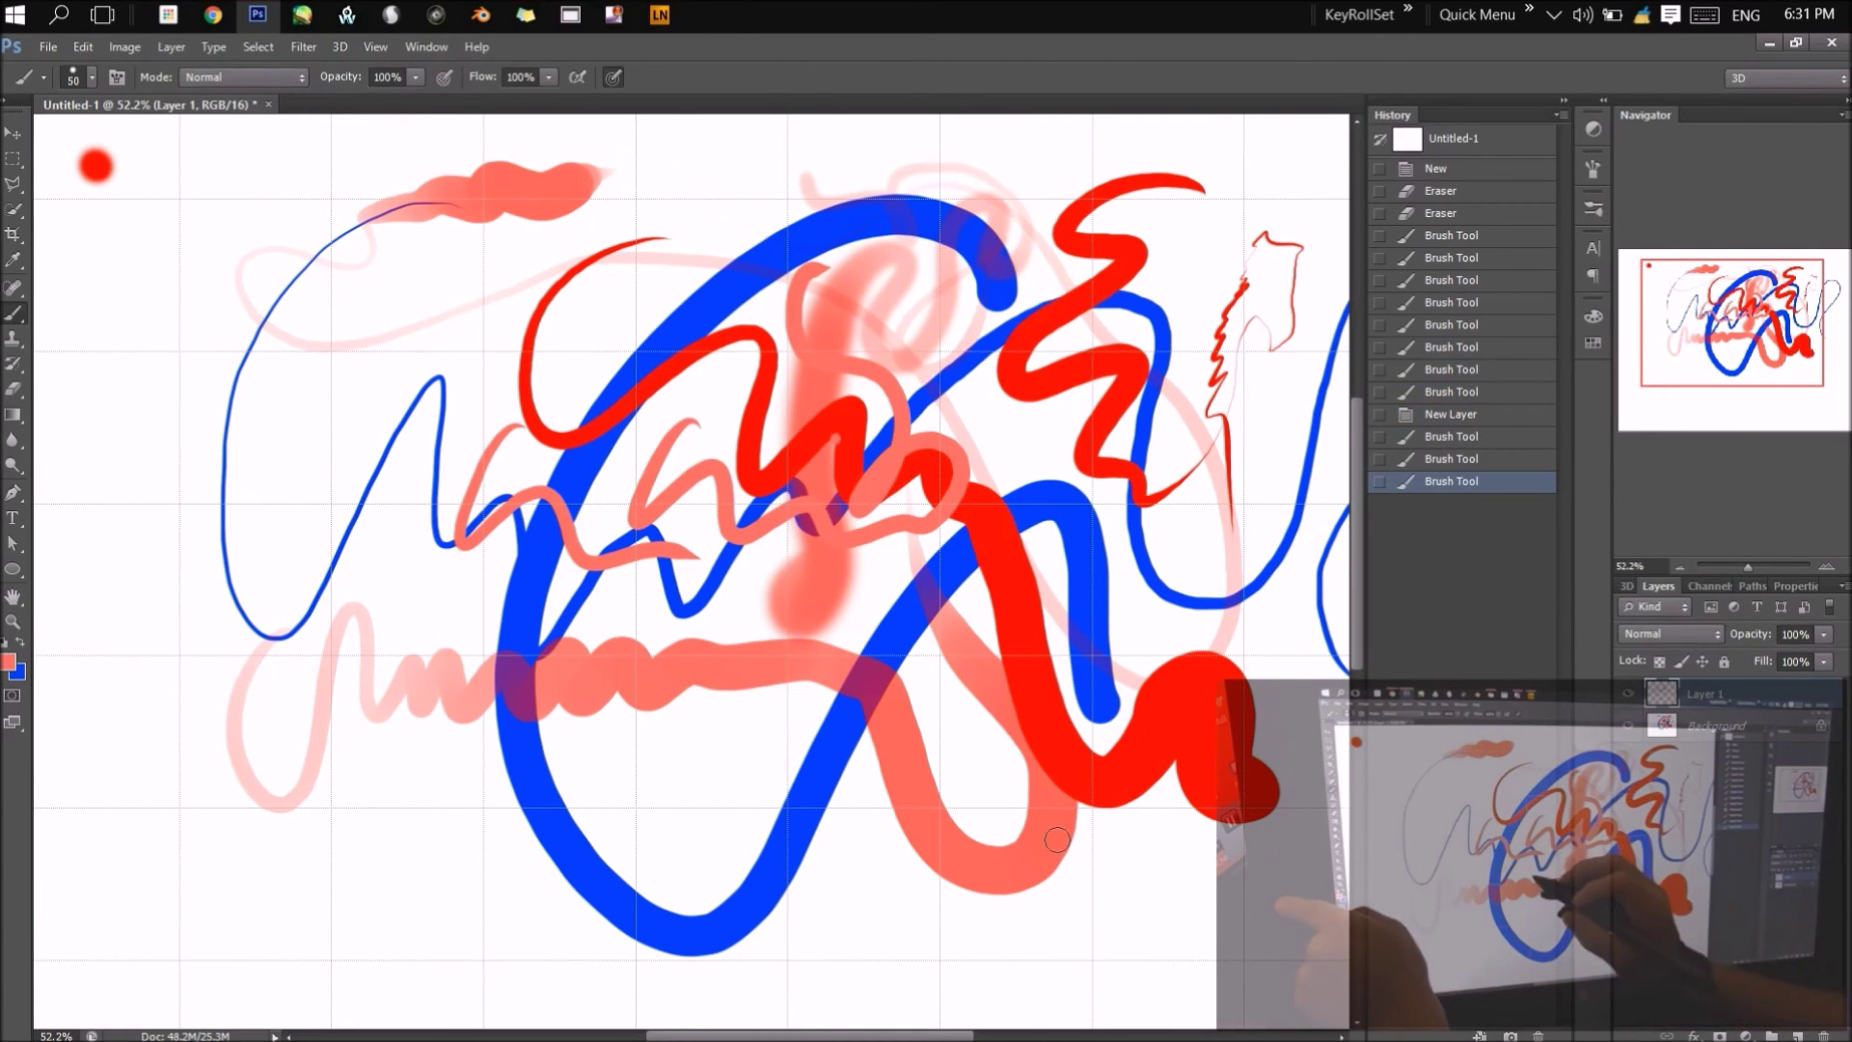
pyautogui.hotkey('ctrl', 't')
pyautogui.moveTo(772, 489)
pyautogui.mouseDown()
pyautogui.moveTo(593, 622)
pyautogui.moveTo(675, 352)
pyautogui.moveTo(713, 502)
pyautogui.mouseUp()
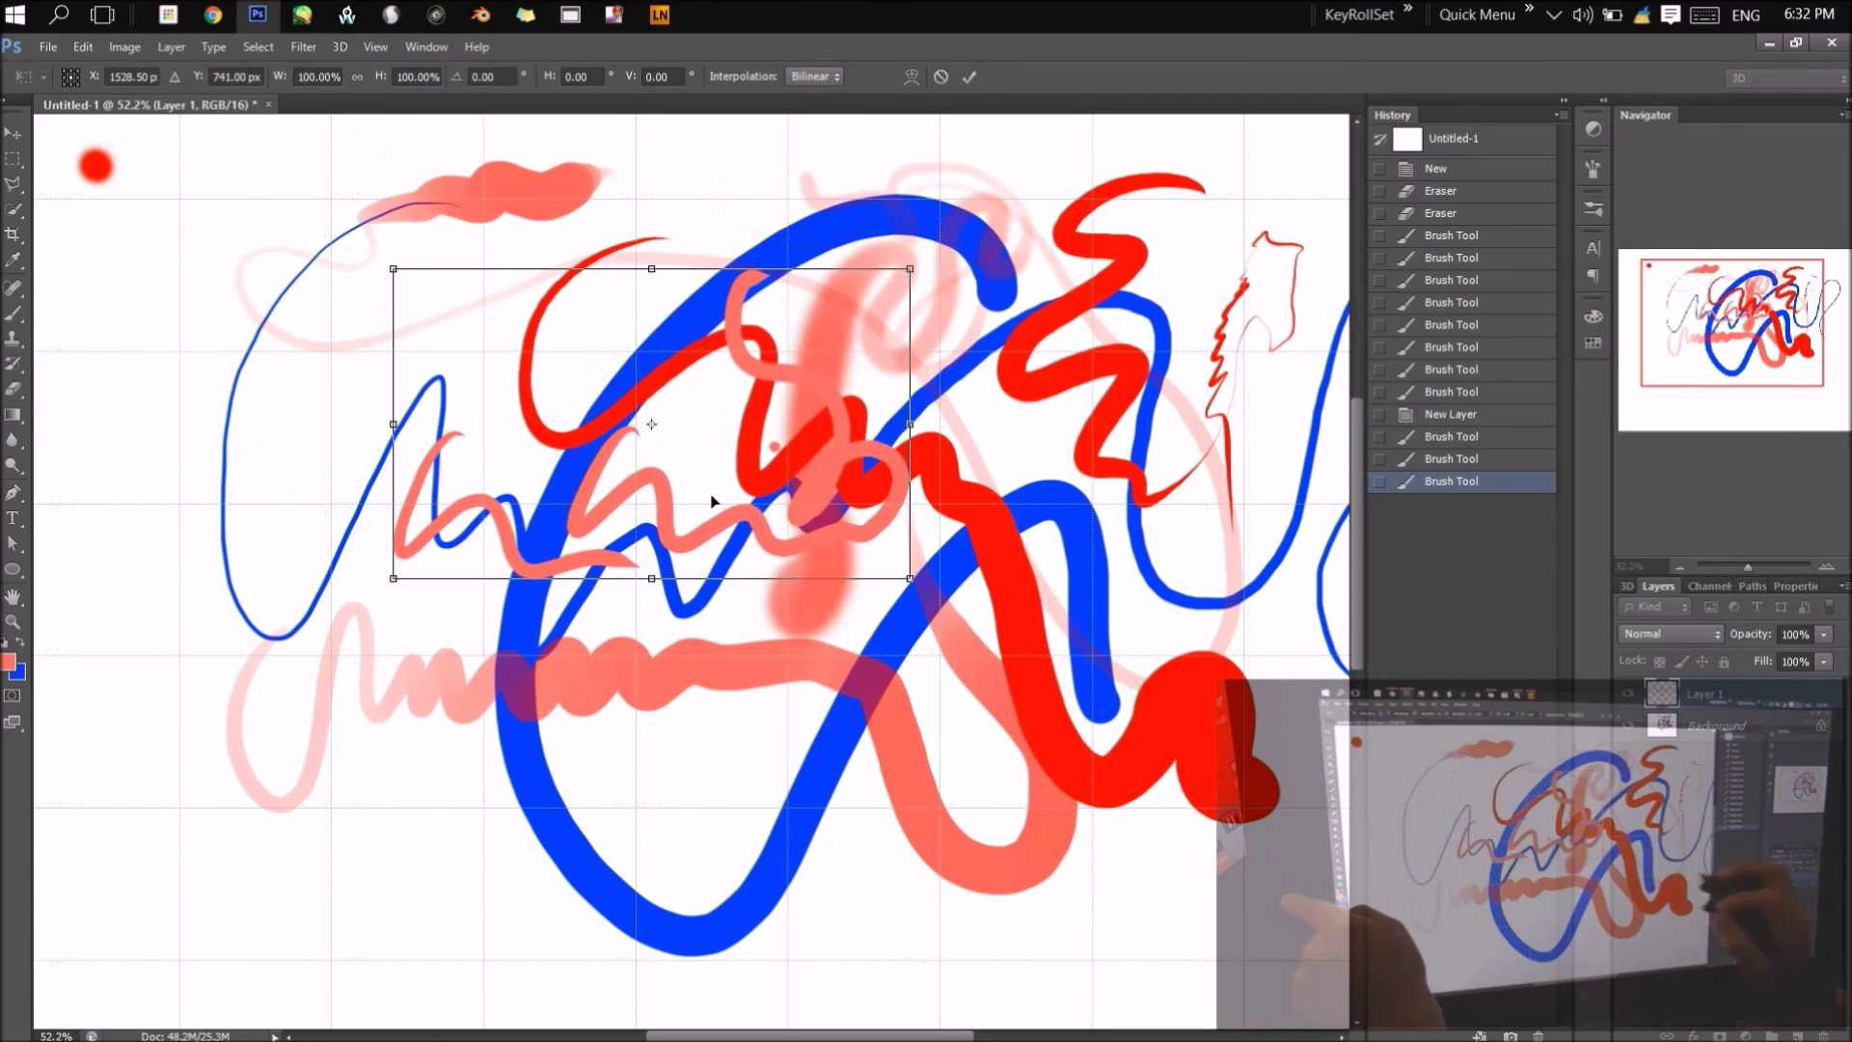
pyautogui.press('v')
pyautogui.click(1069, 422)
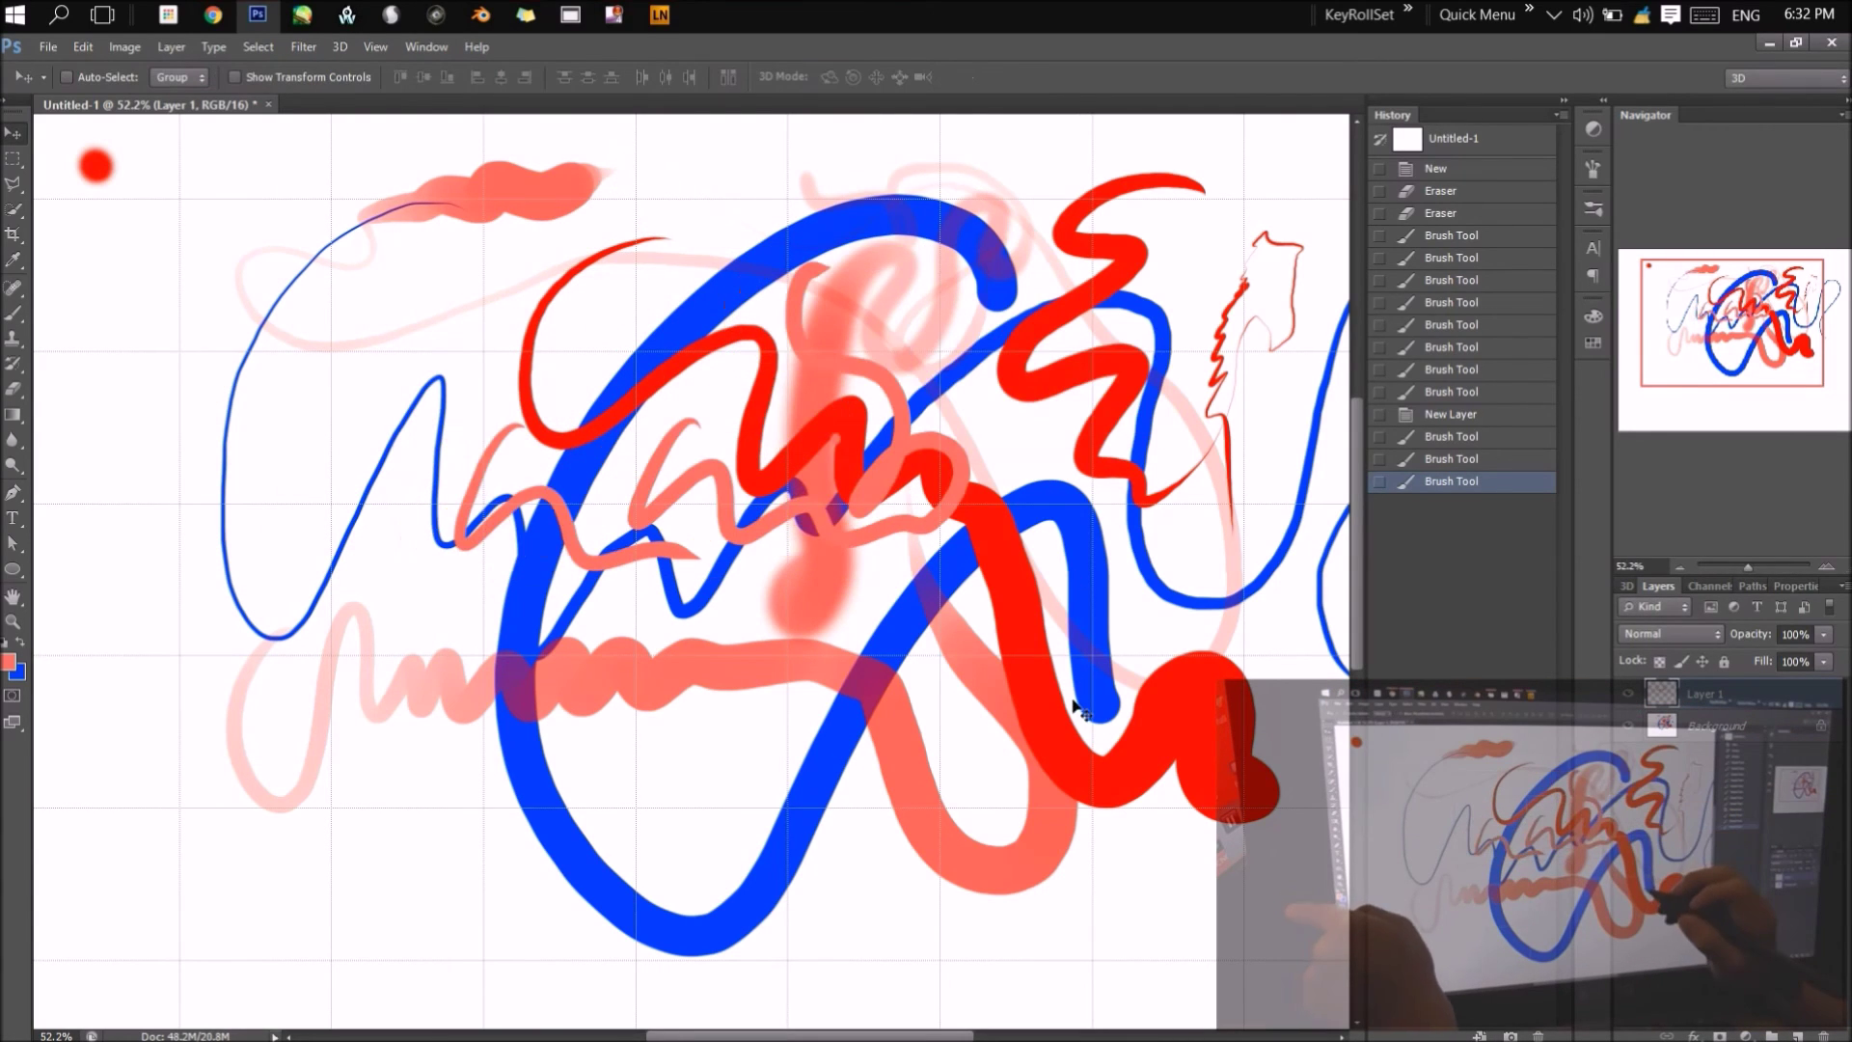
pyautogui.moveTo(963, 665); pyautogui.dragTo(905, 531)
# Fill the canvas via Shift+F5 and undo the fill
pyautogui.press('i')
pyautogui.hotkey('shift', 'F5')
pyautogui.click(1037, 297)
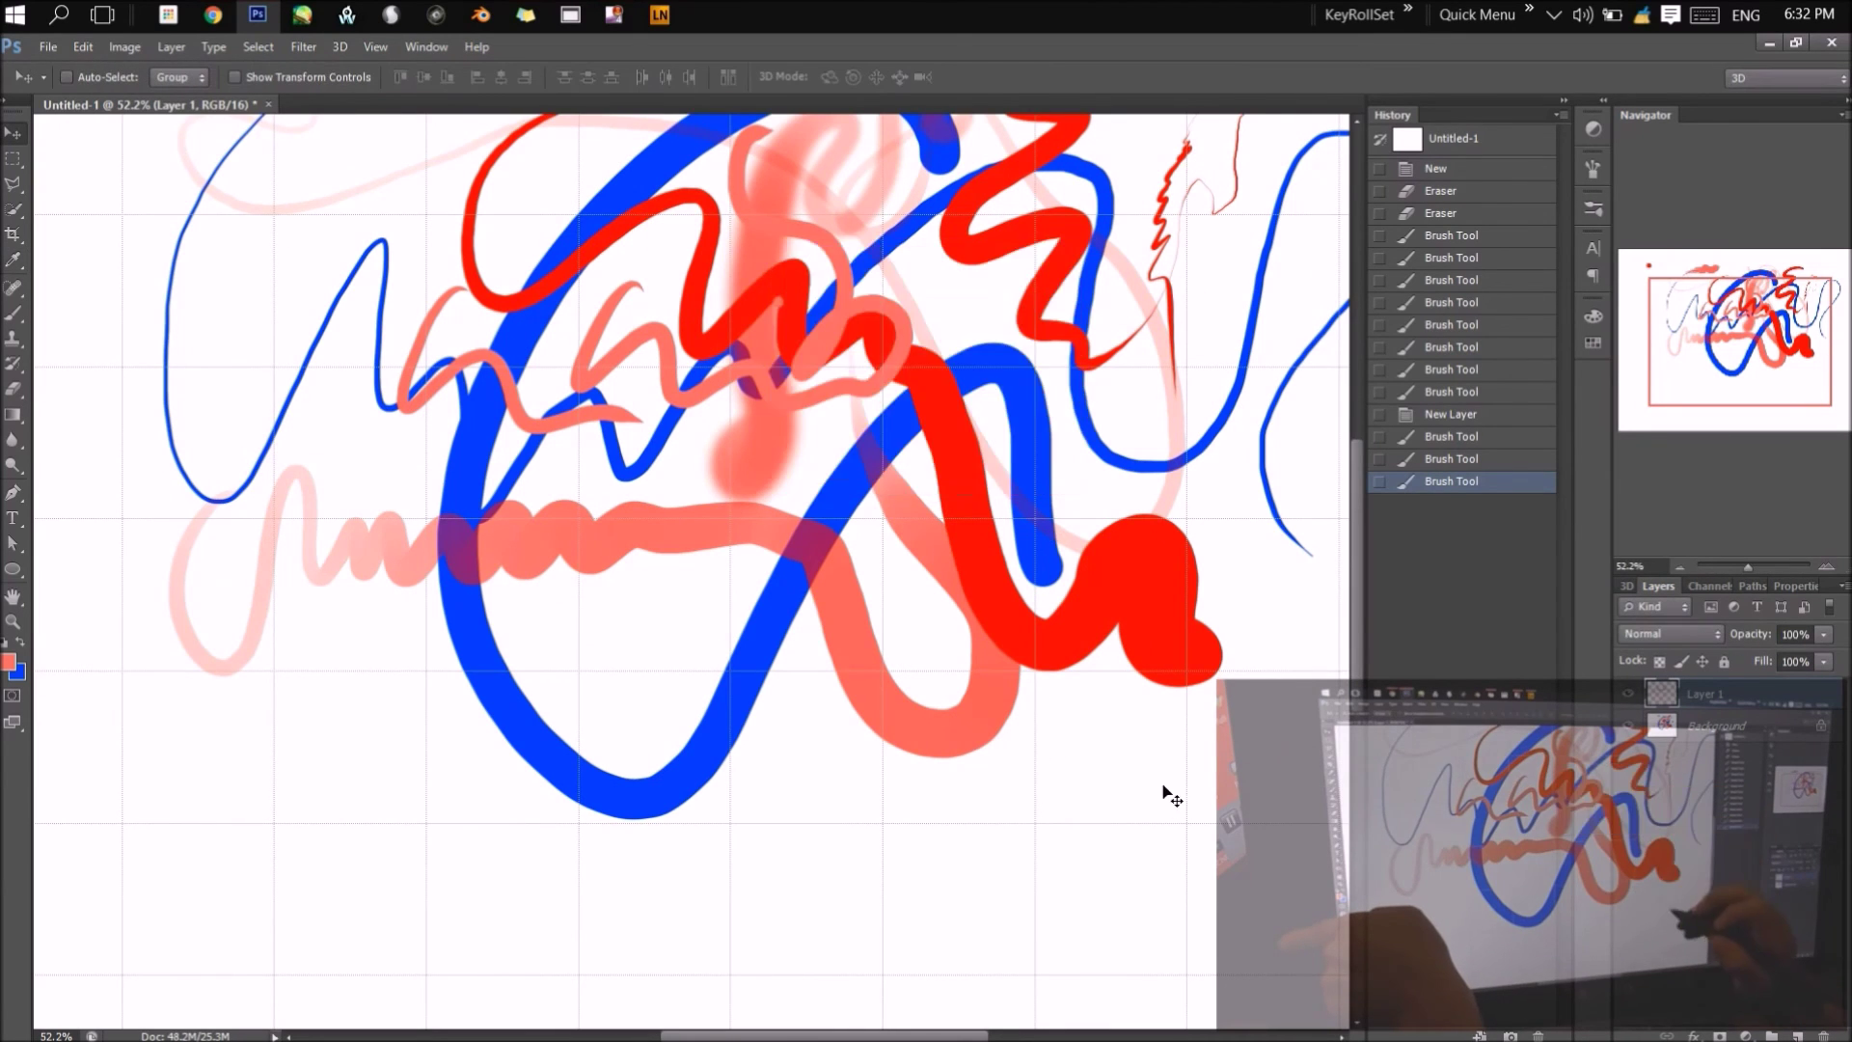
pyautogui.hotkey('ctrl', 'z')
pyautogui.press('v')
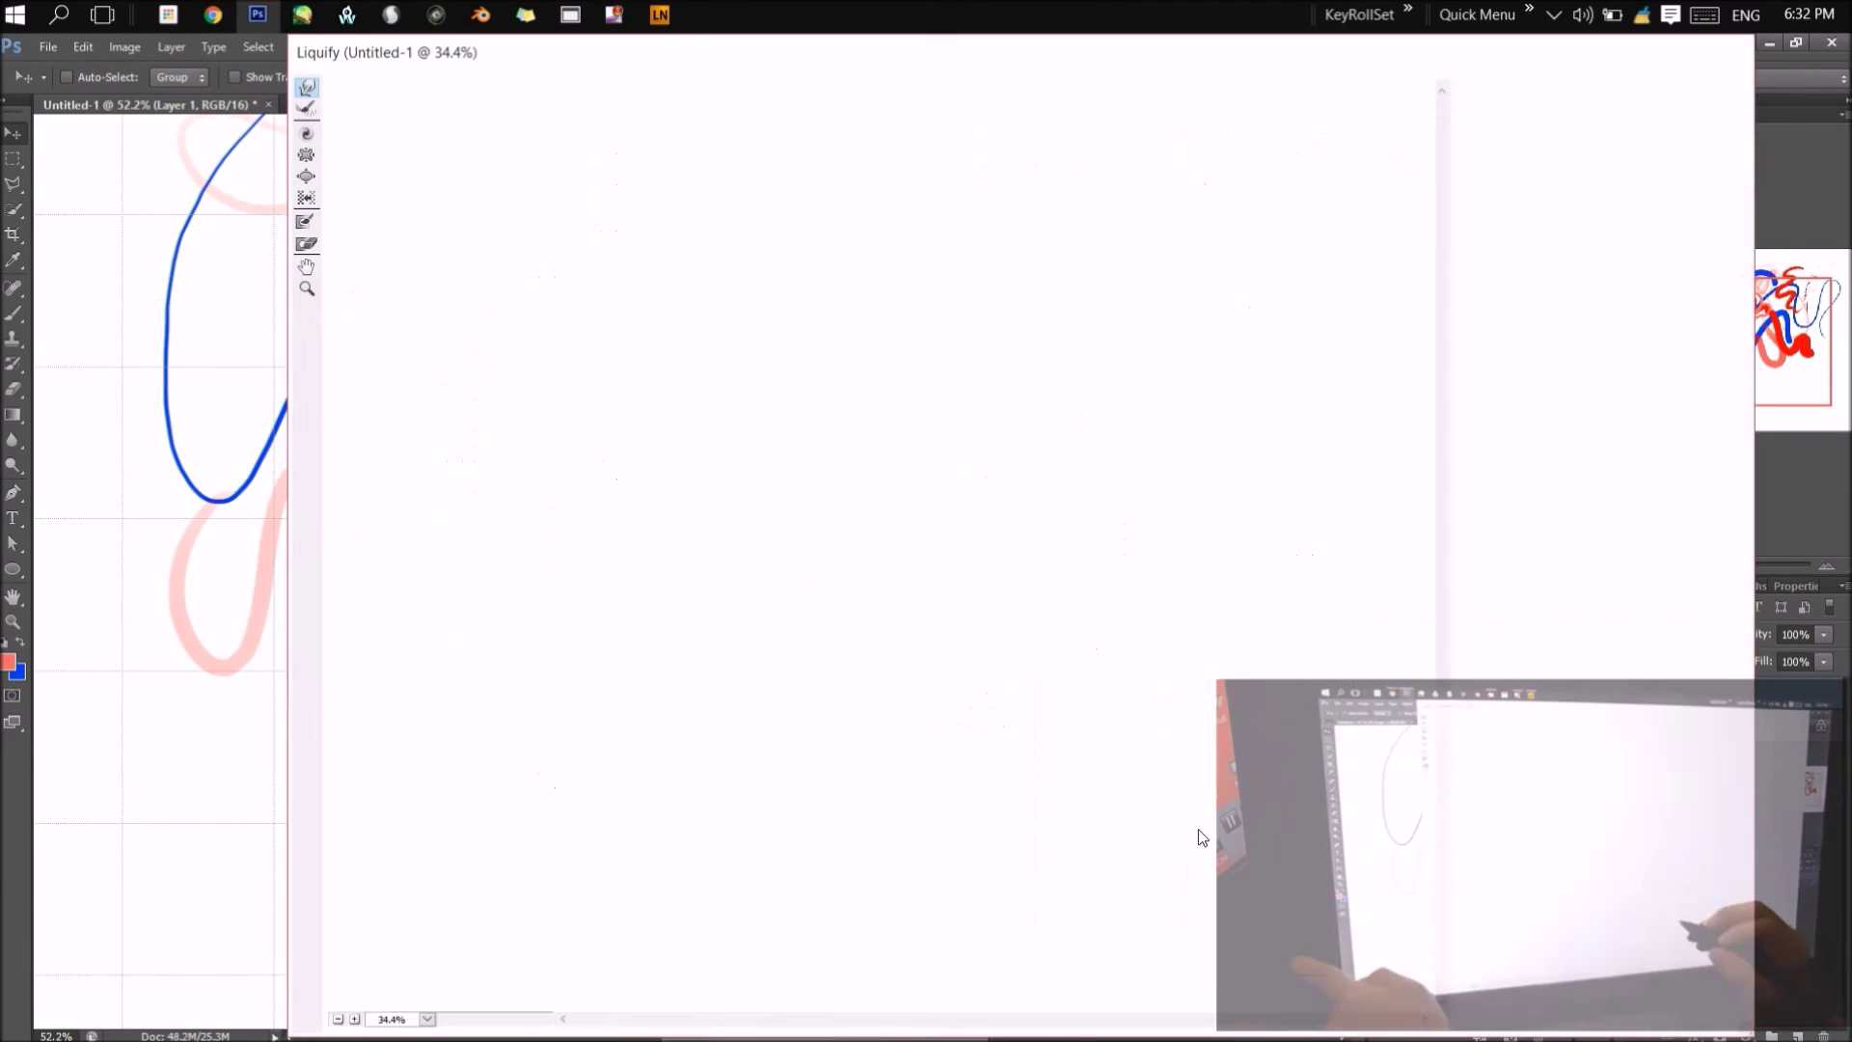
# Quit Photoshop without saving Untitled-1 and open Sculptris
pyautogui.click(1811, 56)
pyautogui.click(1830, 43)
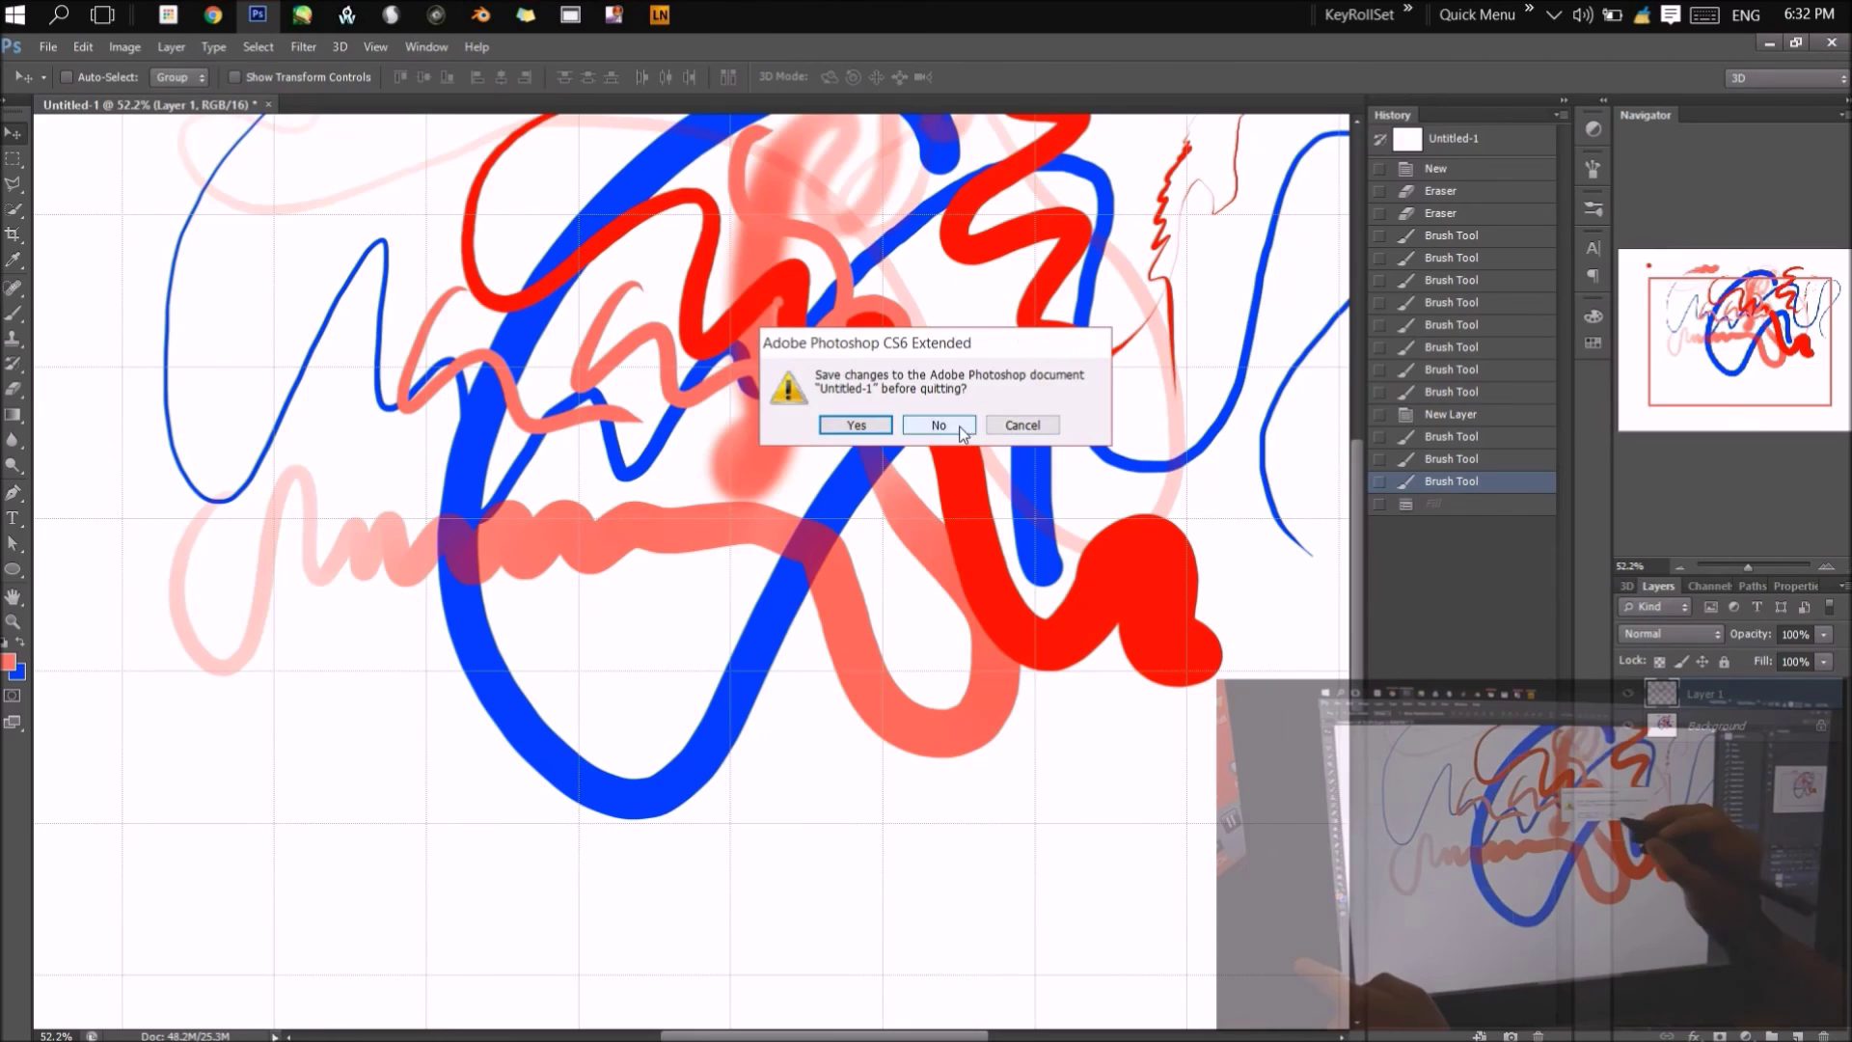
pyautogui.click(940, 429)
pyautogui.click(394, 16)
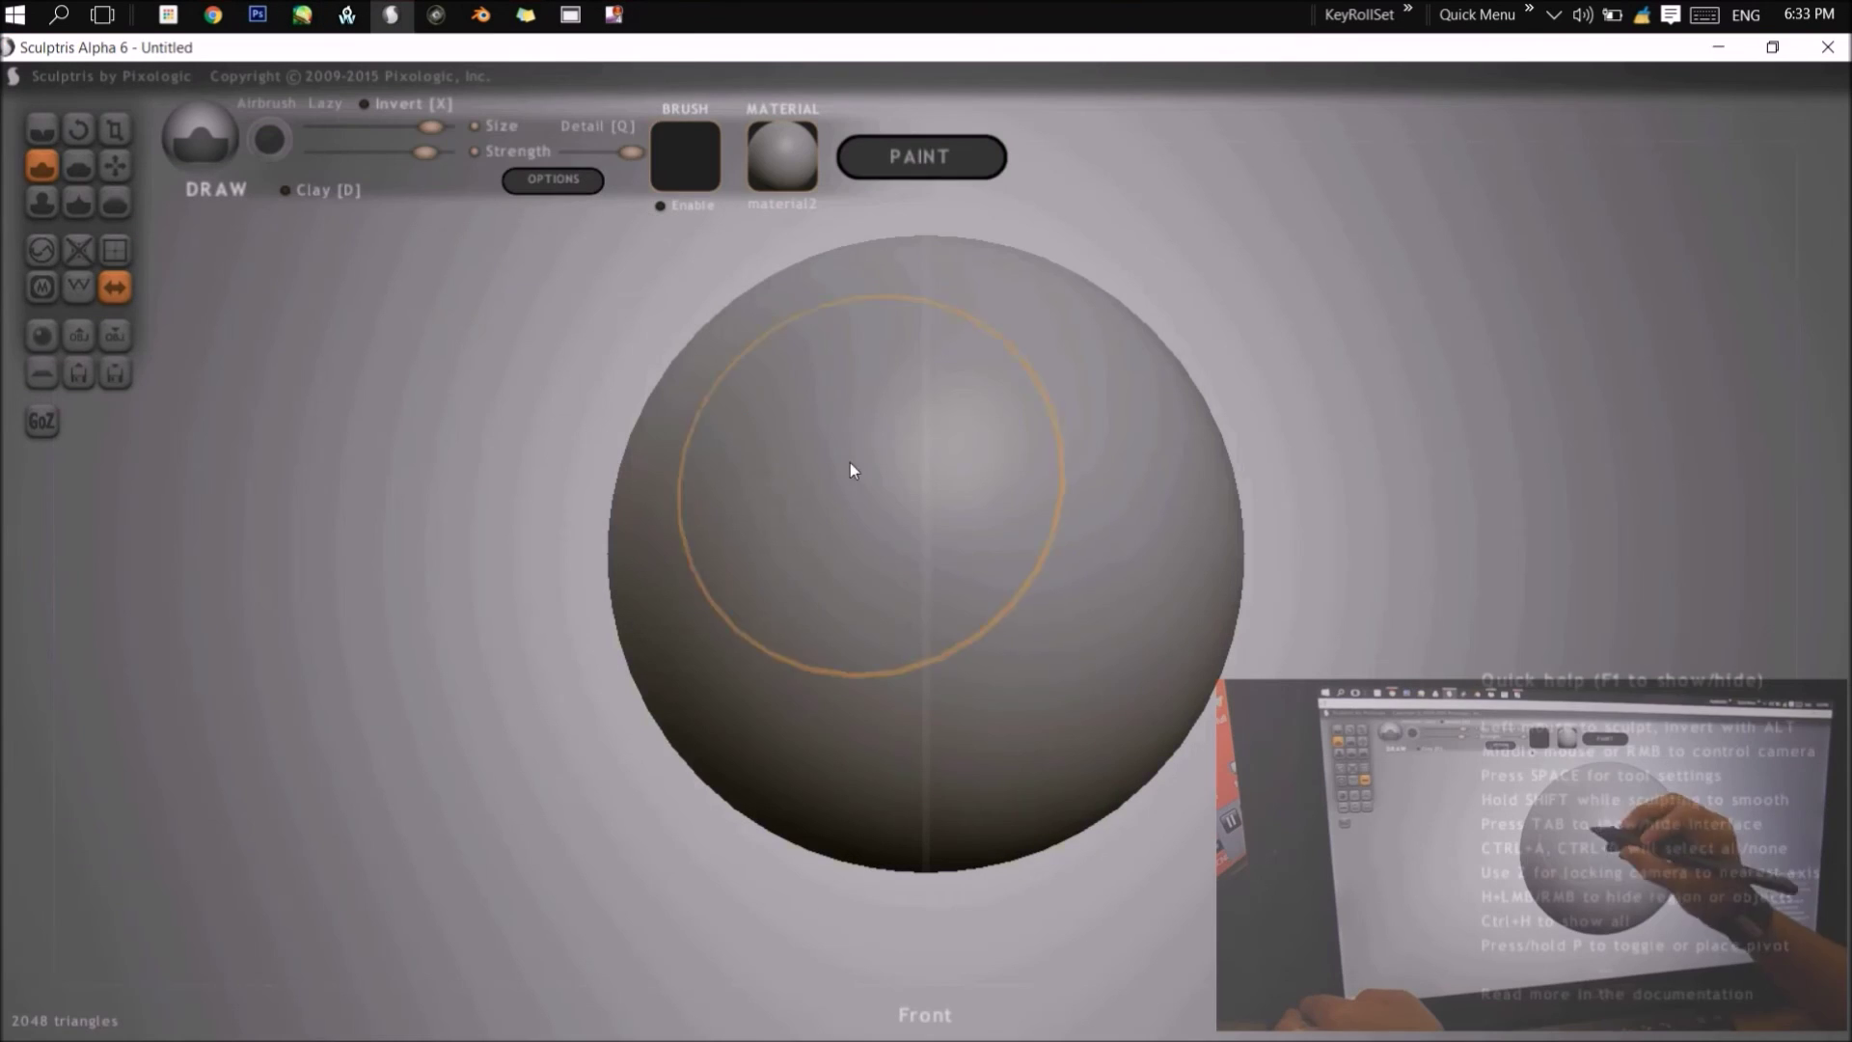
# Stroke the Draw brush across the sphere, raising bumps and two elongated lobes underneath
pyautogui.moveTo(852, 466)
pyautogui.mouseDown()
pyautogui.moveTo(859, 611)
pyautogui.moveTo(993, 612)
pyautogui.mouseUp()
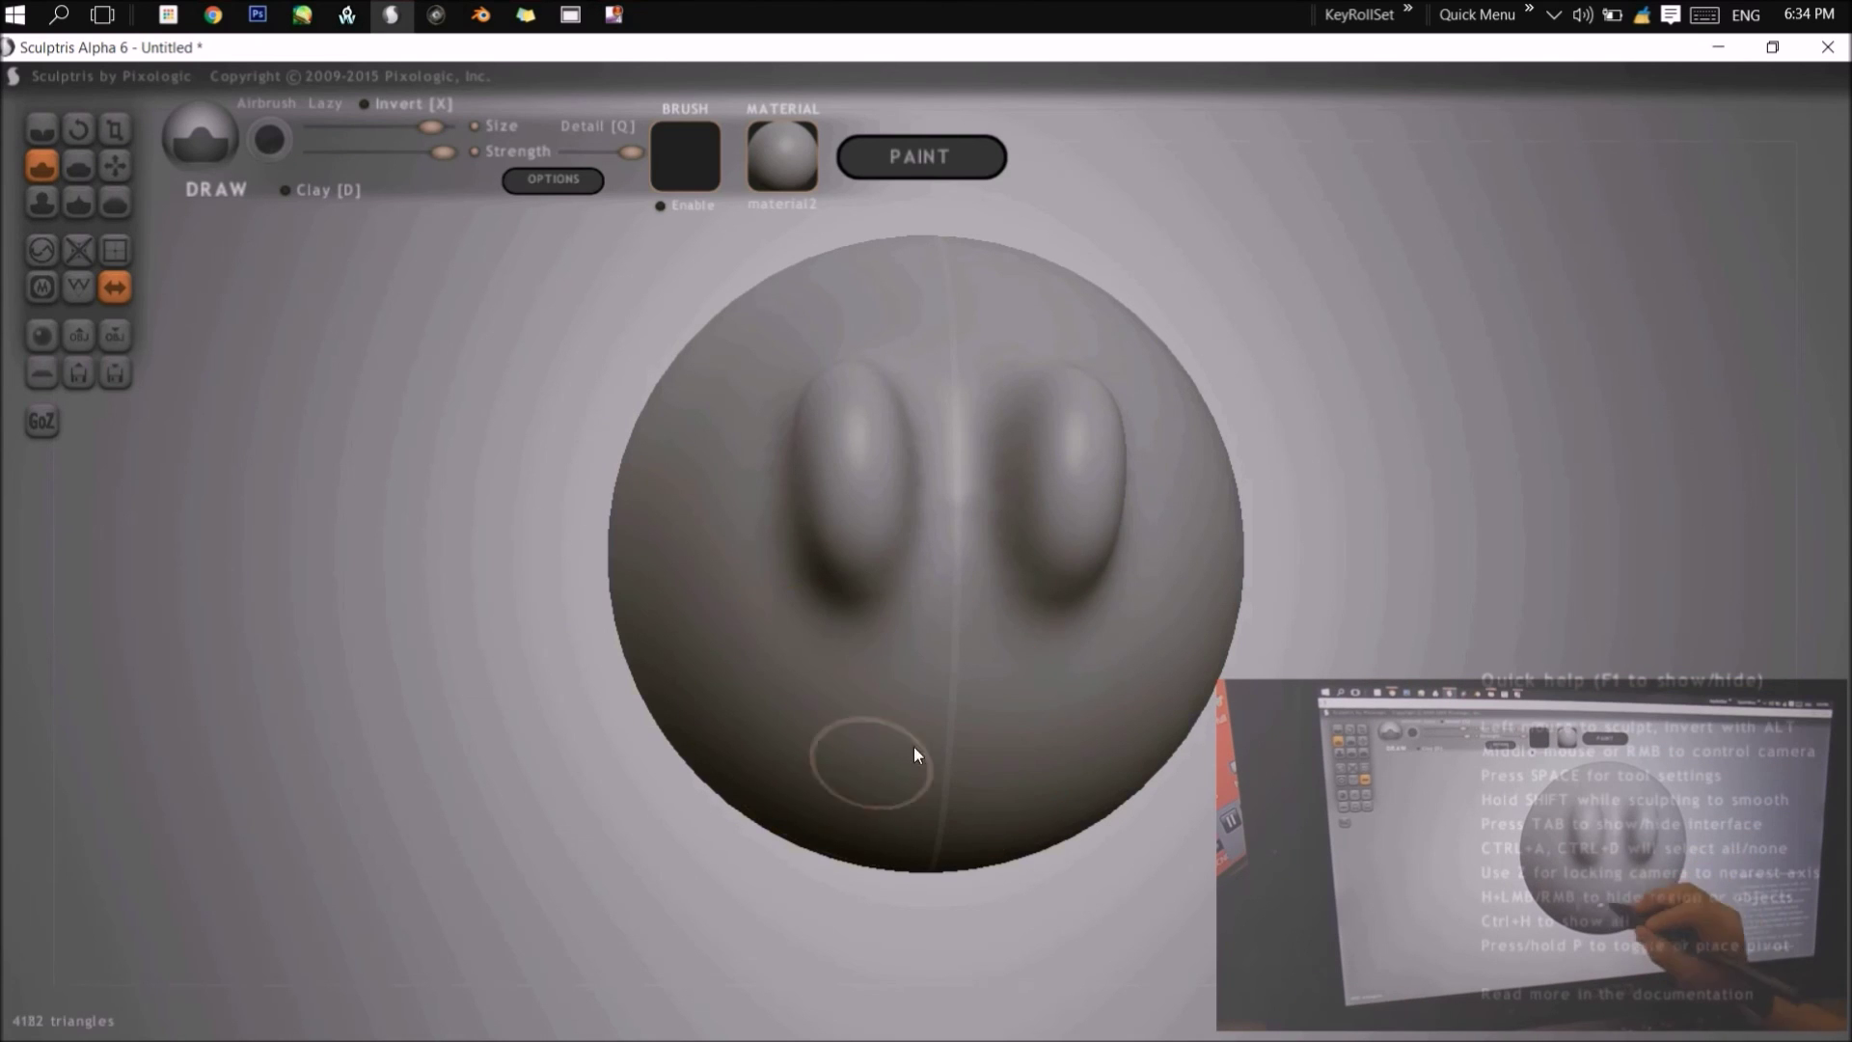
pyautogui.moveTo(916, 755); pyautogui.dragTo(1009, 761)
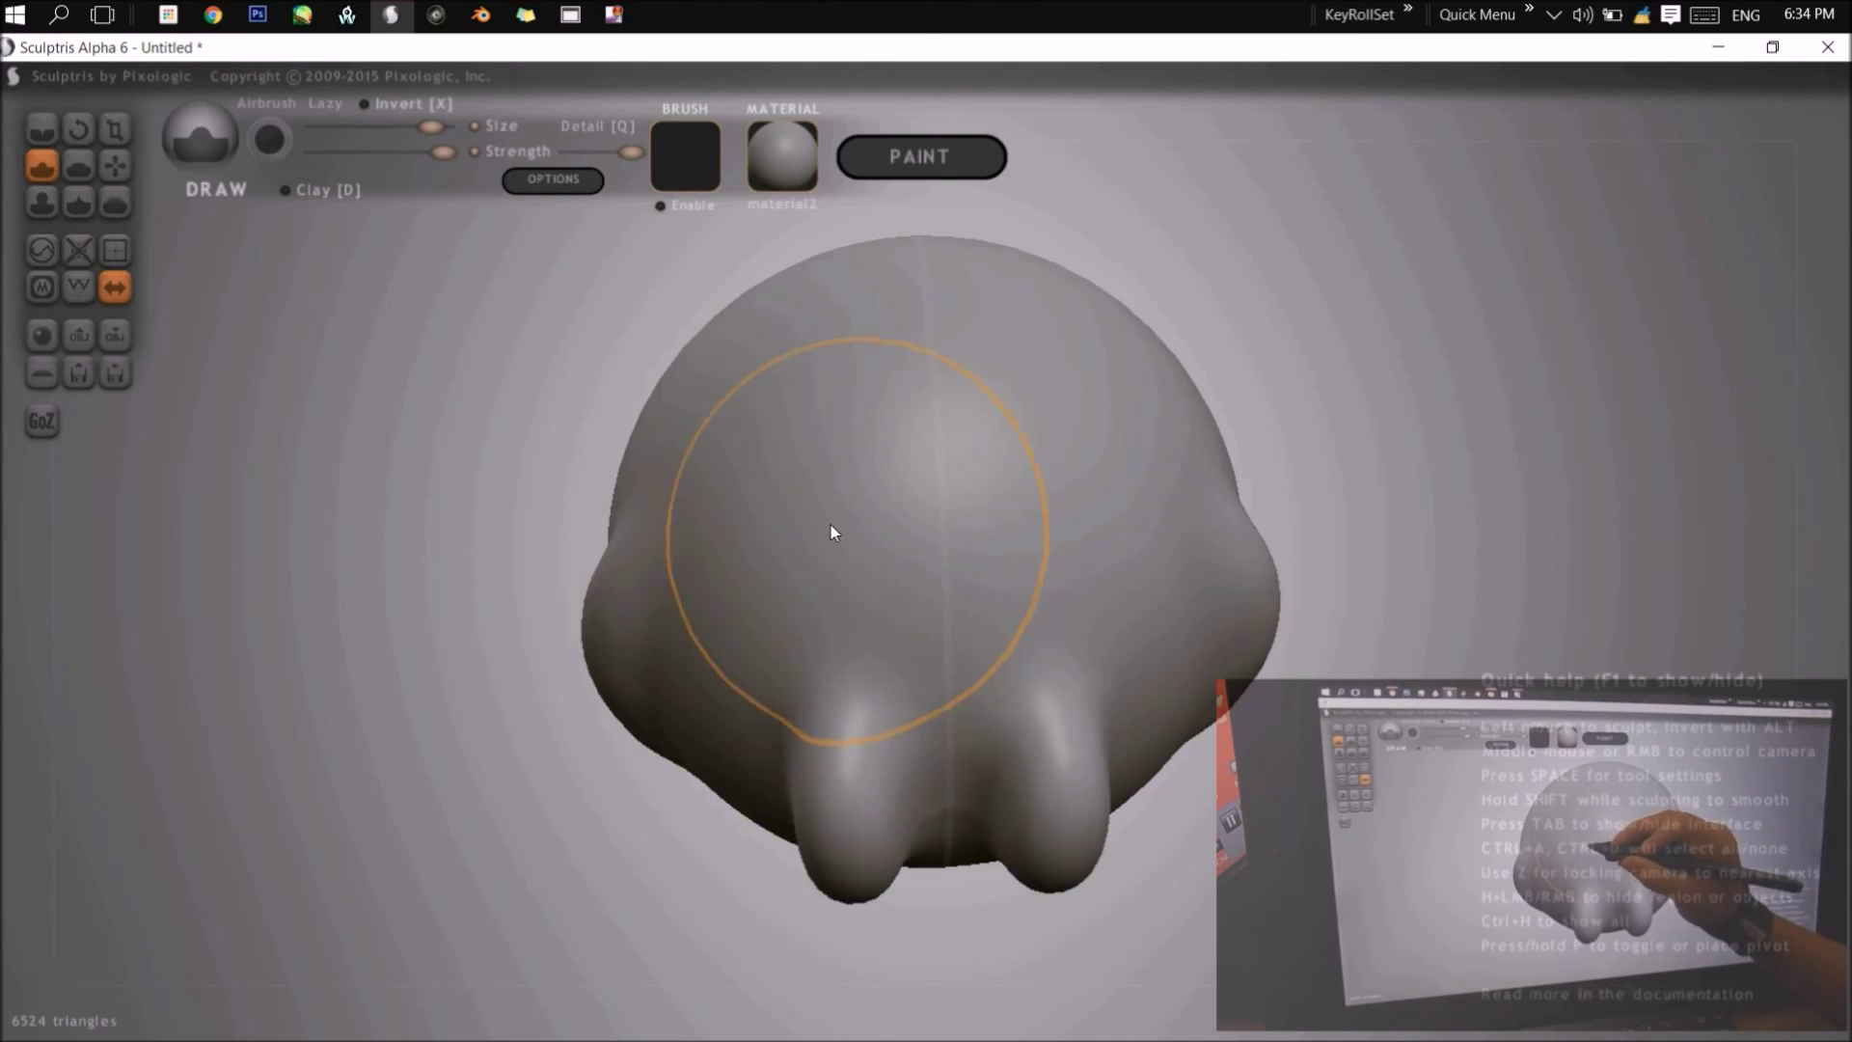